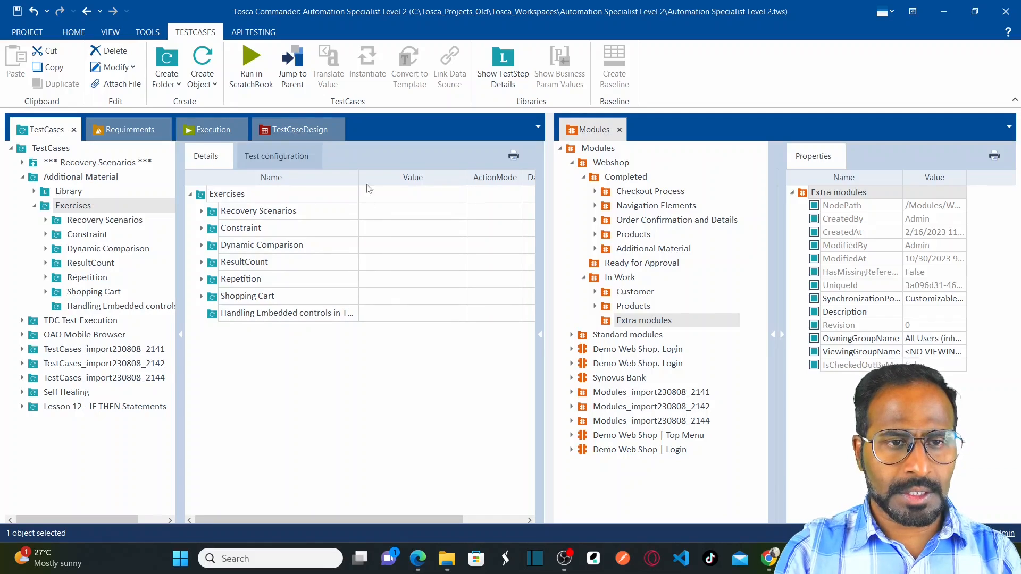
- Switch to the Demo Web Shop in Chrome and open its shopping cart
double_click(359, 173)
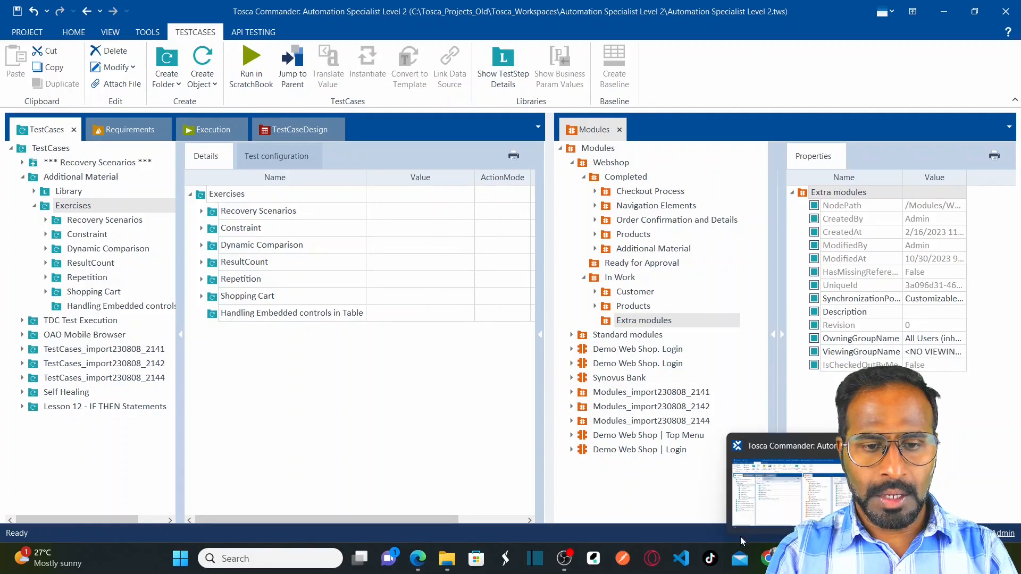
mouse_move(767, 558)
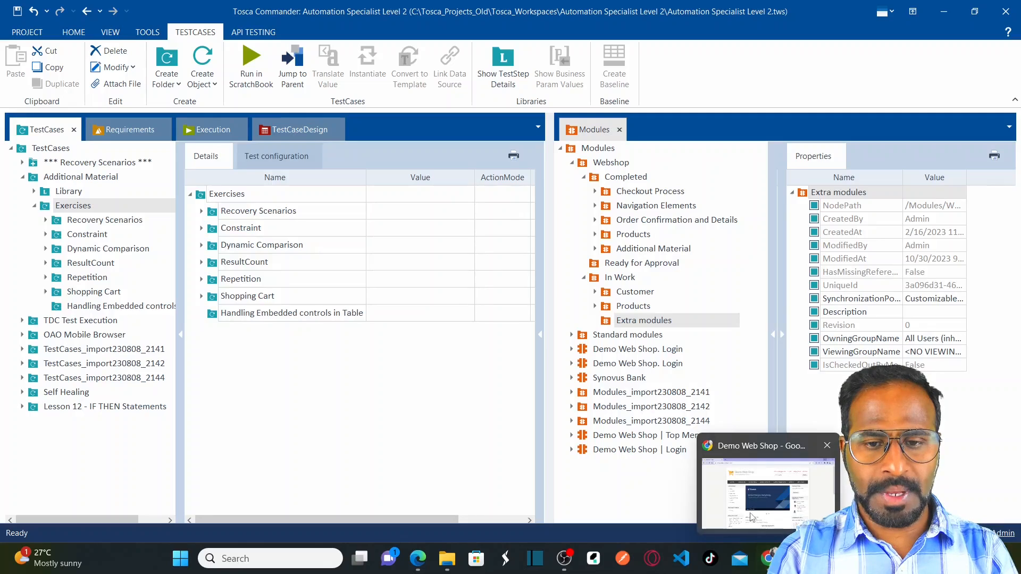
click(766, 484)
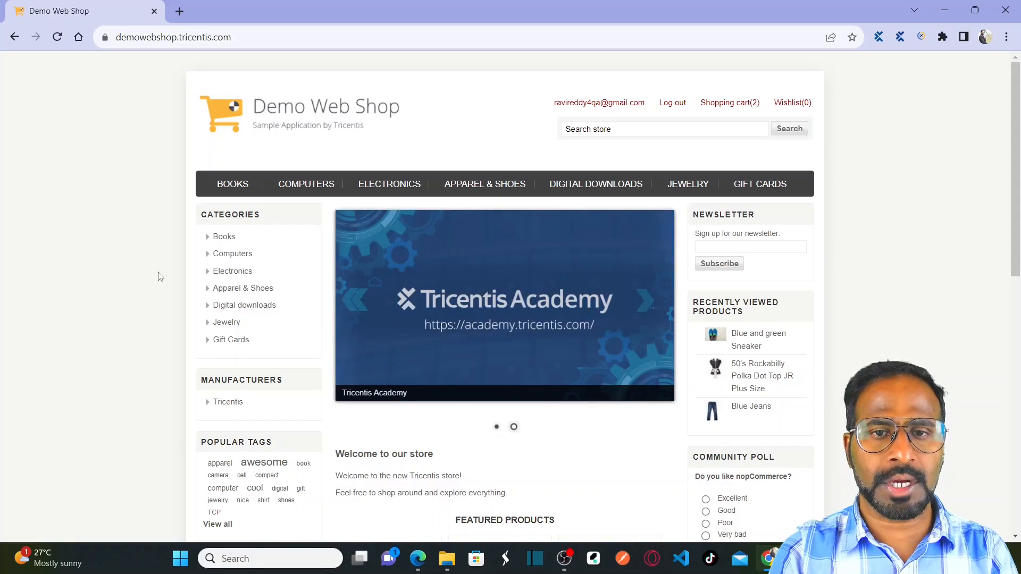
click(737, 103)
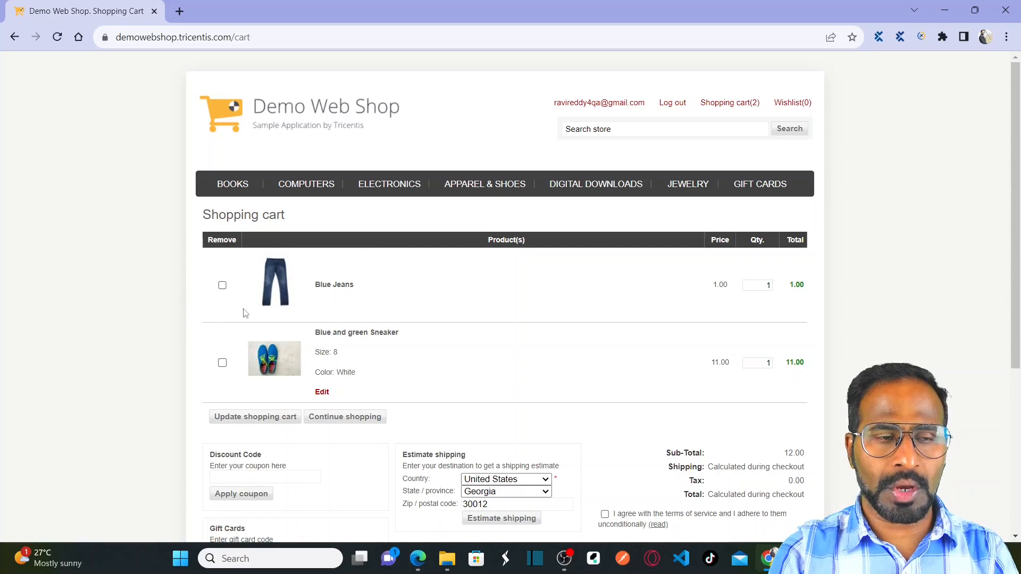
click(222, 286)
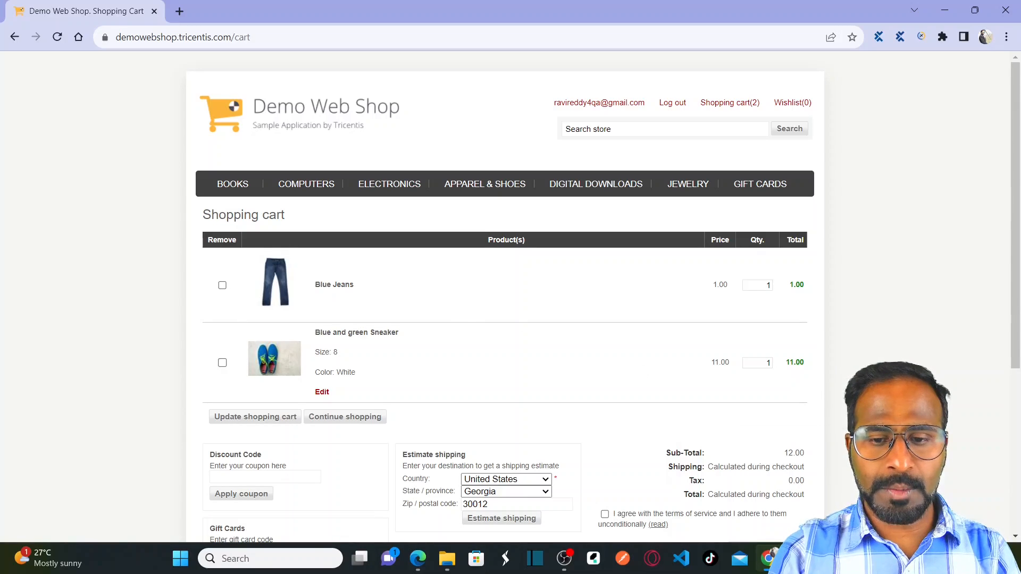
- Switch to Tosca Commander and start an application scan of the shopping cart page for the Extra modules folder
mouse_move(827, 559)
mouse_move(796, 559)
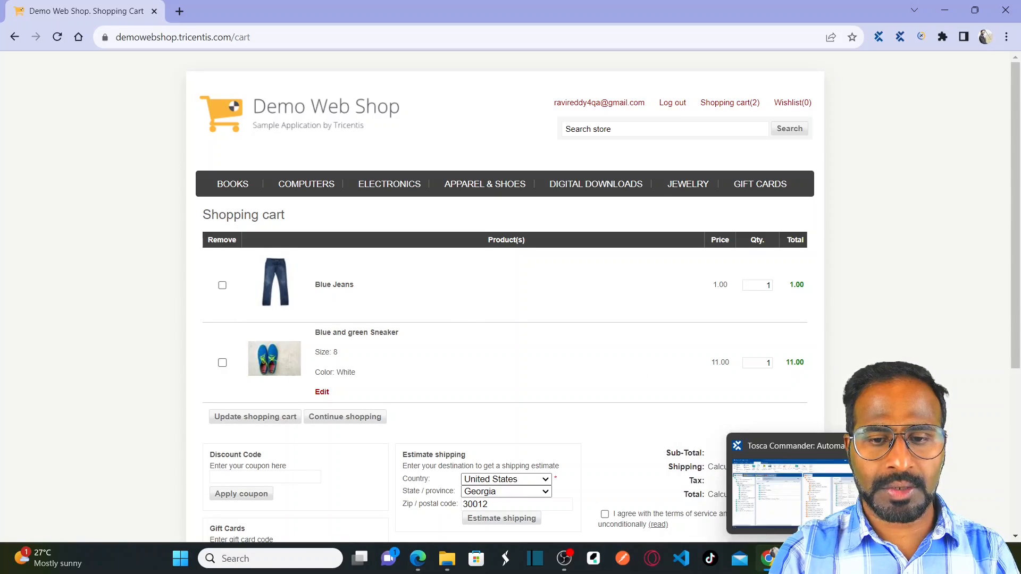
click(774, 505)
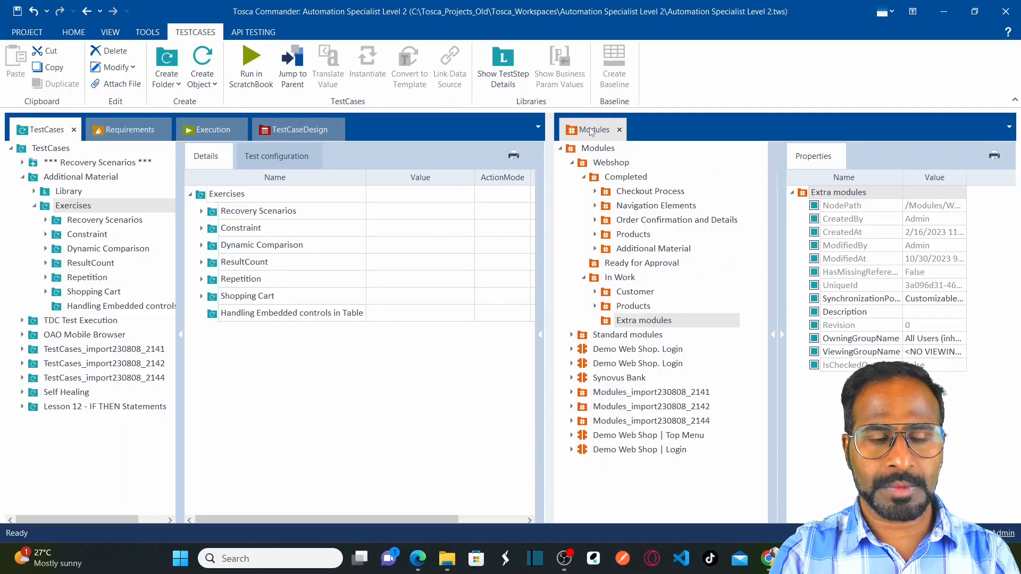
right_click(610, 322)
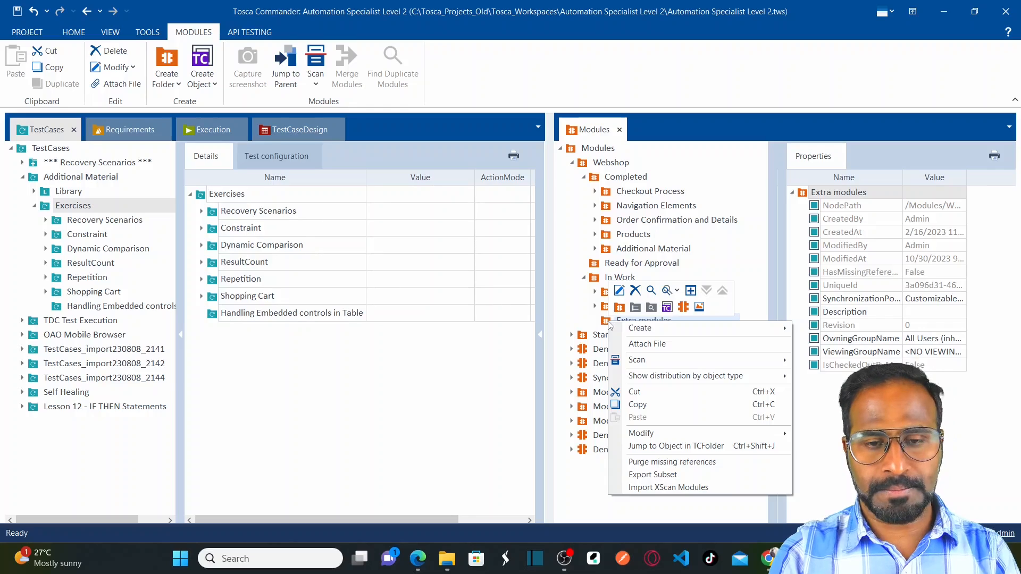
mouse_move(752, 362)
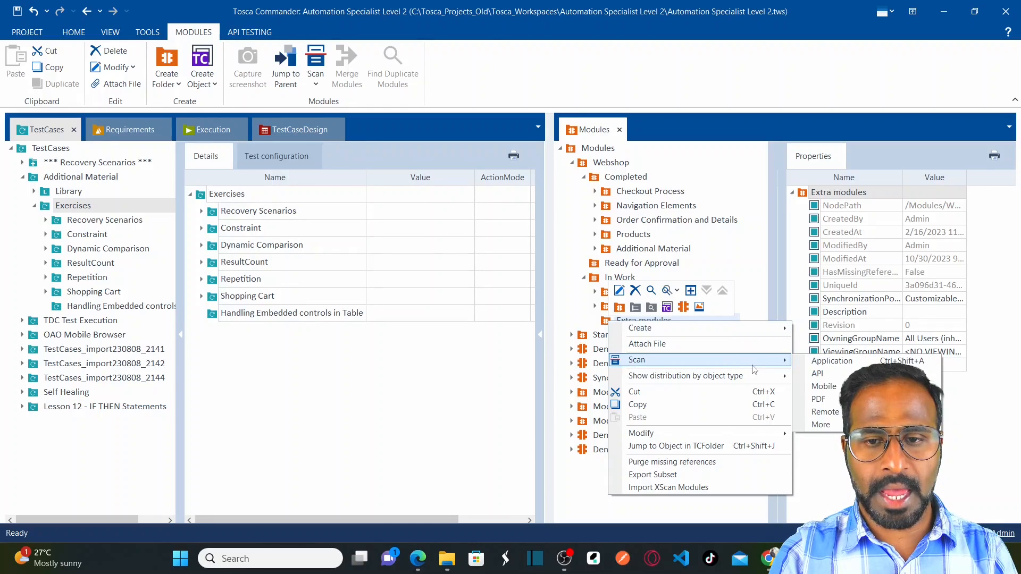
click(843, 361)
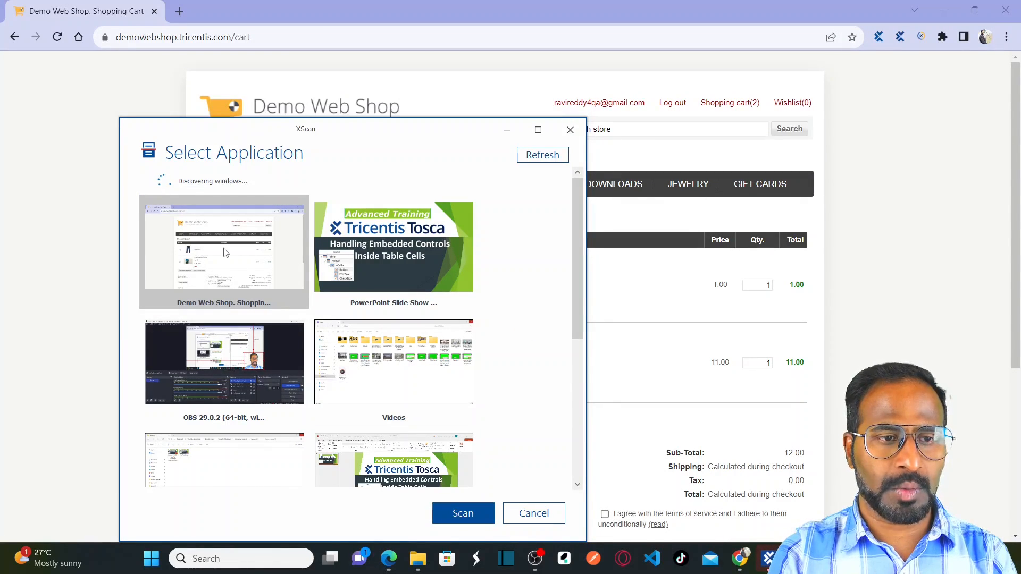
click(467, 514)
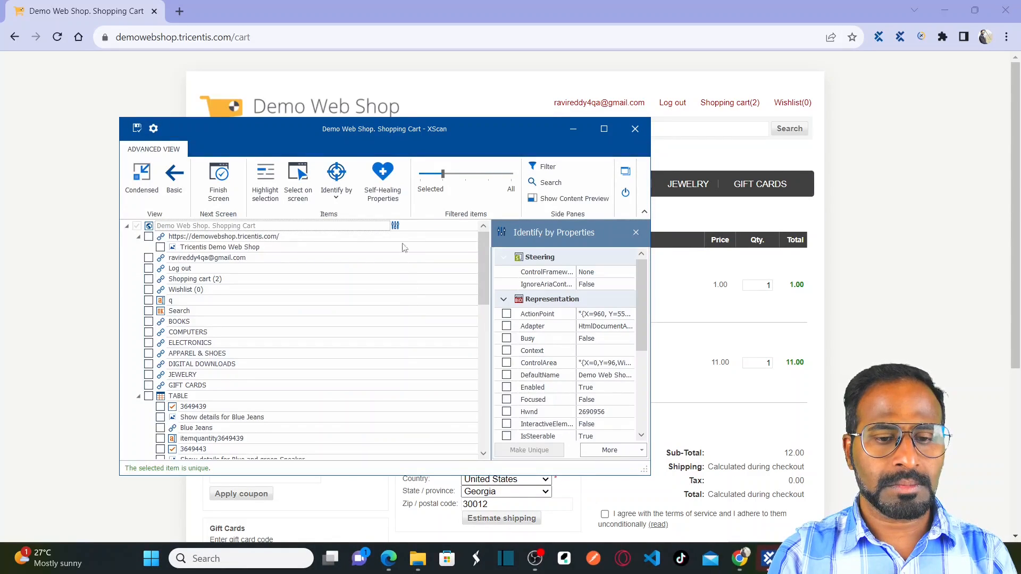
- Add the Blue Jeans Remove checkbox to the scan by picking it directly on the cart page
drag(389, 136, 617, 158)
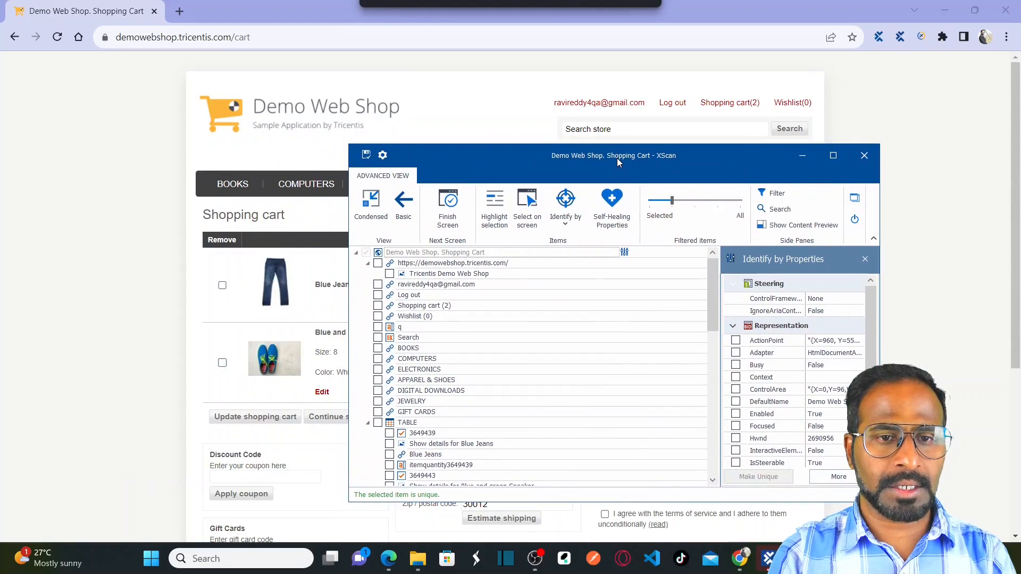
click(530, 207)
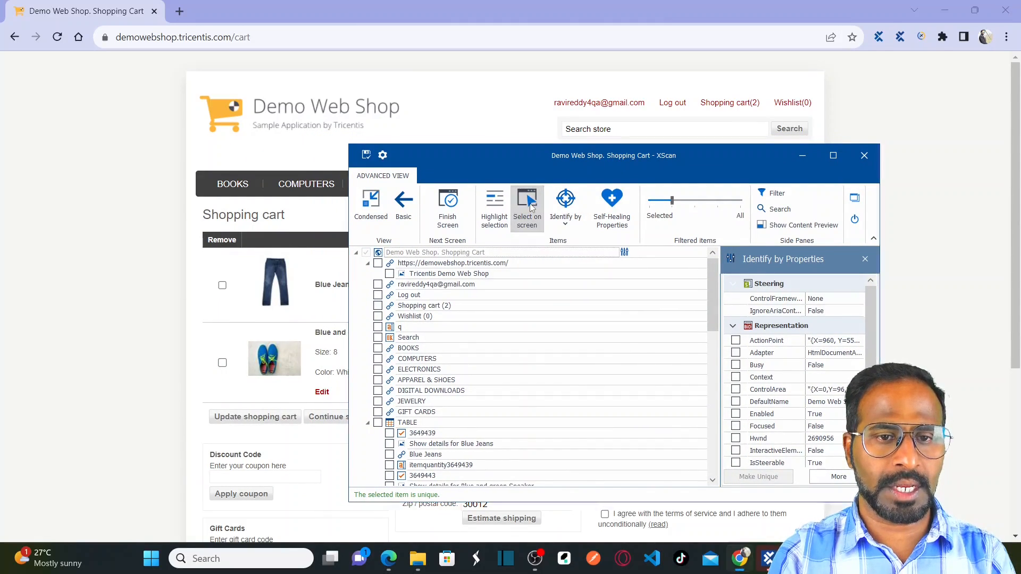
click(222, 286)
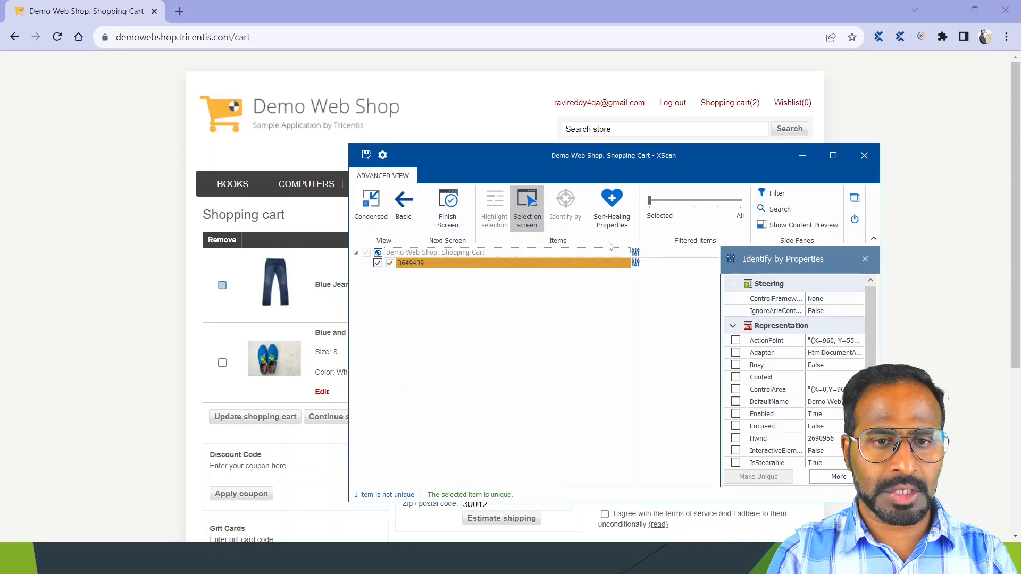
click(530, 206)
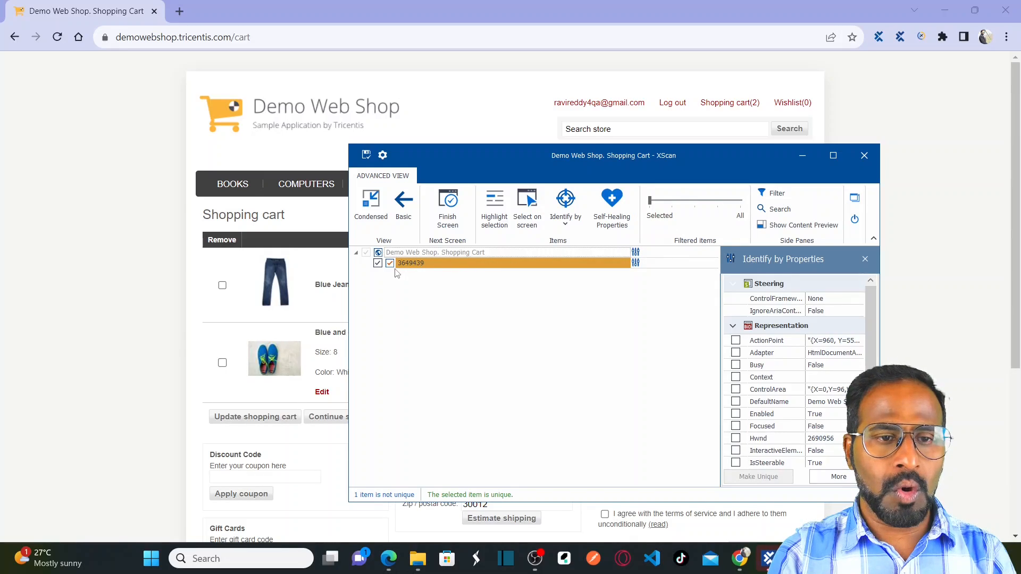
- Show more scanned items, include the table that contains the checkbox, and name that table Shopping Cart Table
click(673, 202)
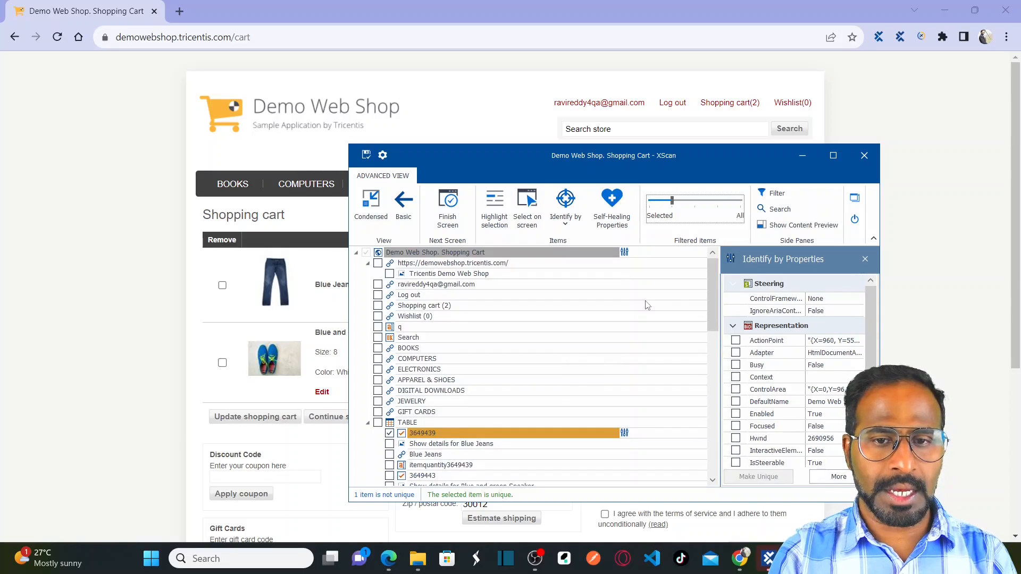
click(831, 157)
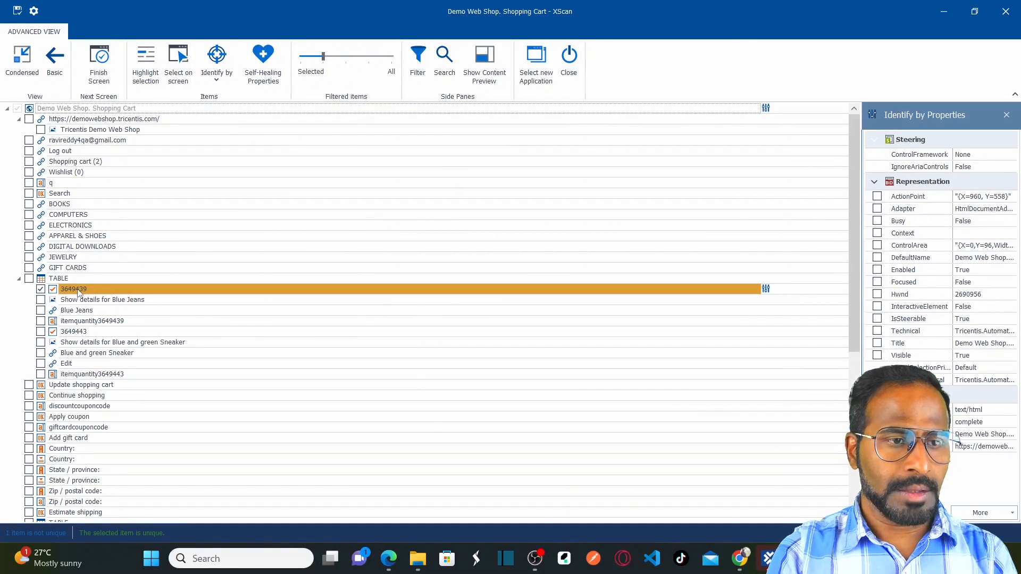
click(78, 292)
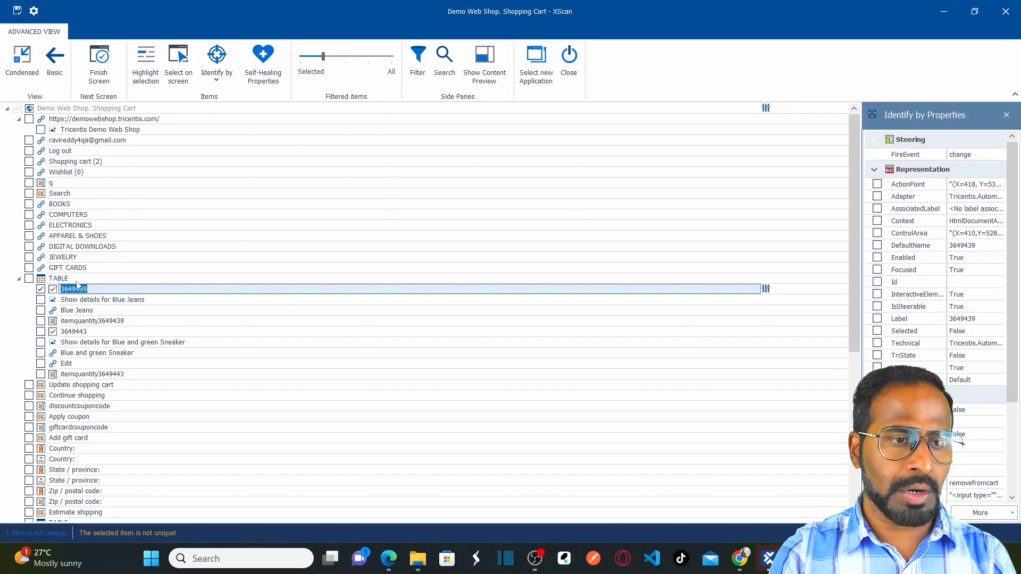
click(29, 280)
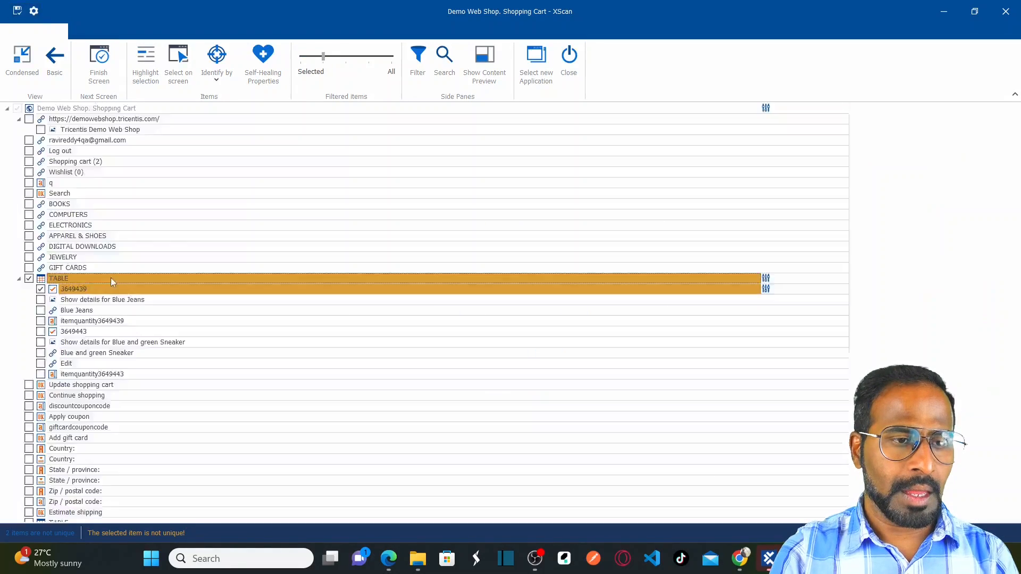
click(97, 280)
text(Shopping Cart Table)
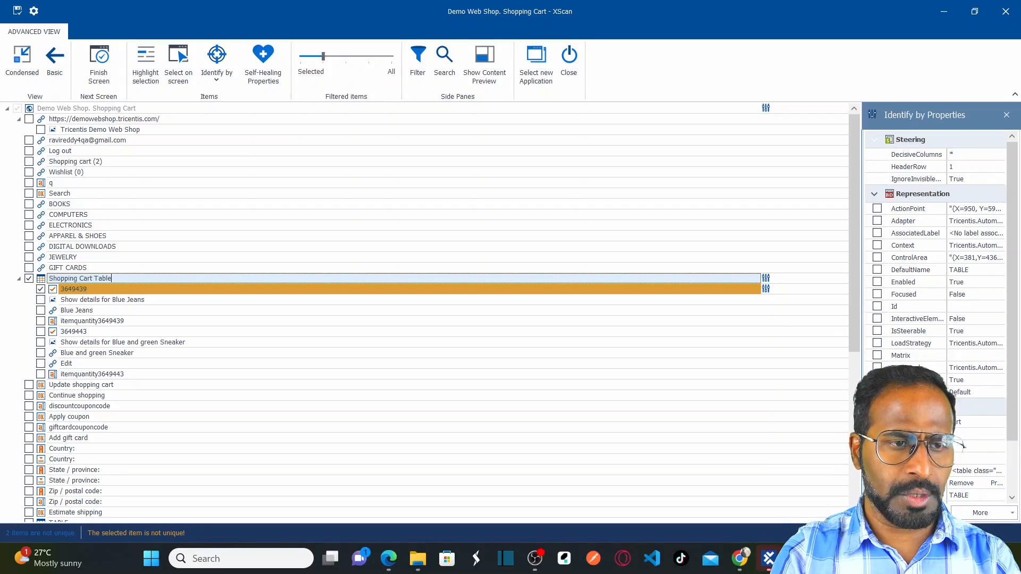
click(134, 302)
- Make Shopping Cart Table unique by identifying it through its ClassName property, cart
click(126, 279)
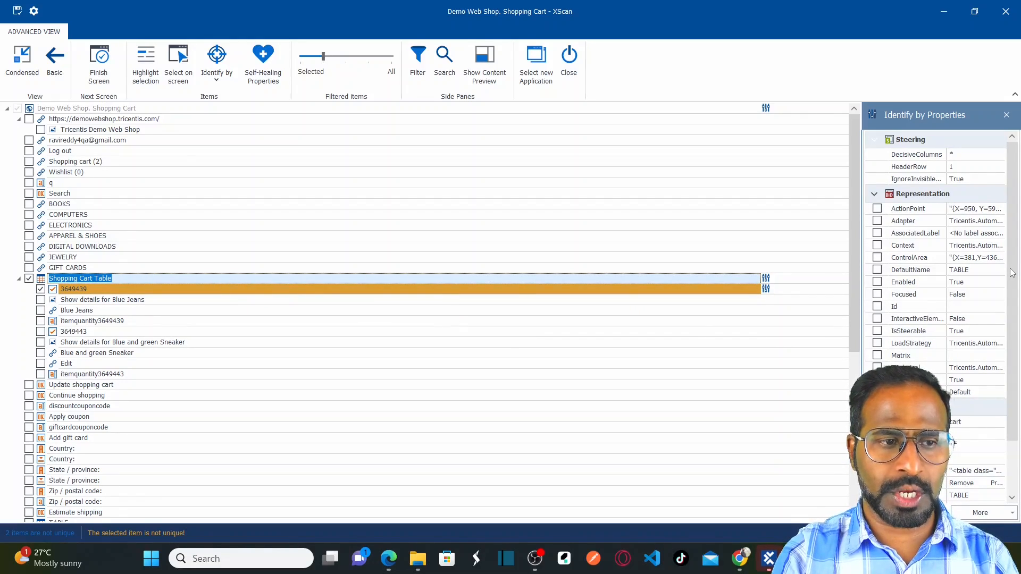
scroll(1012, 272, down, 2)
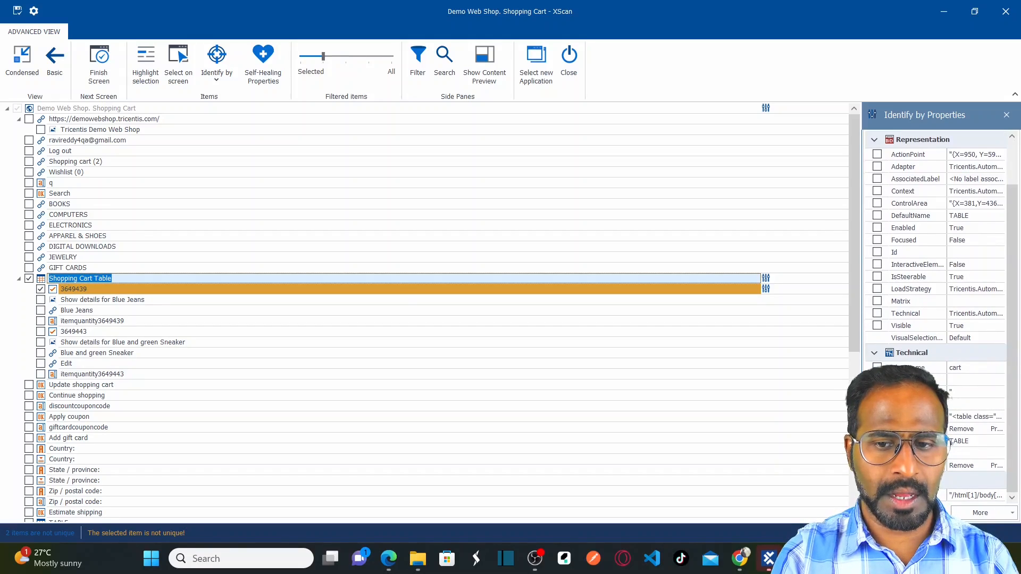
click(877, 367)
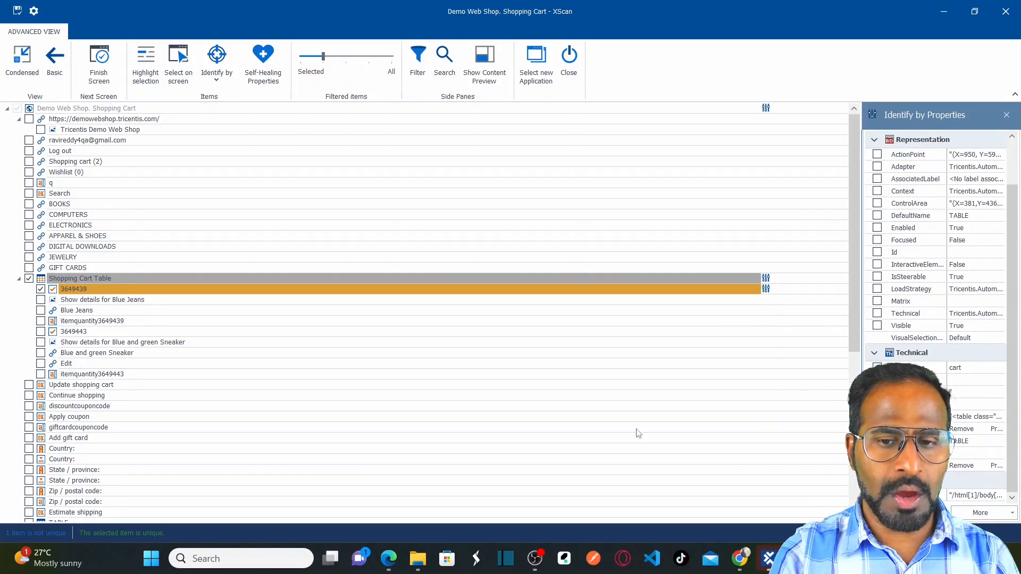
click(209, 325)
click(207, 324)
click(114, 278)
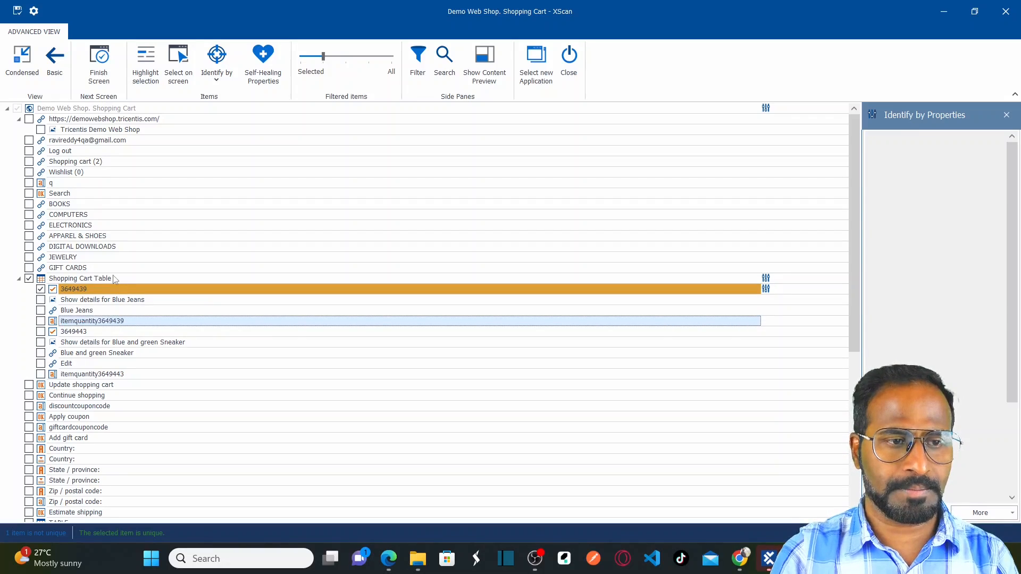
click(114, 278)
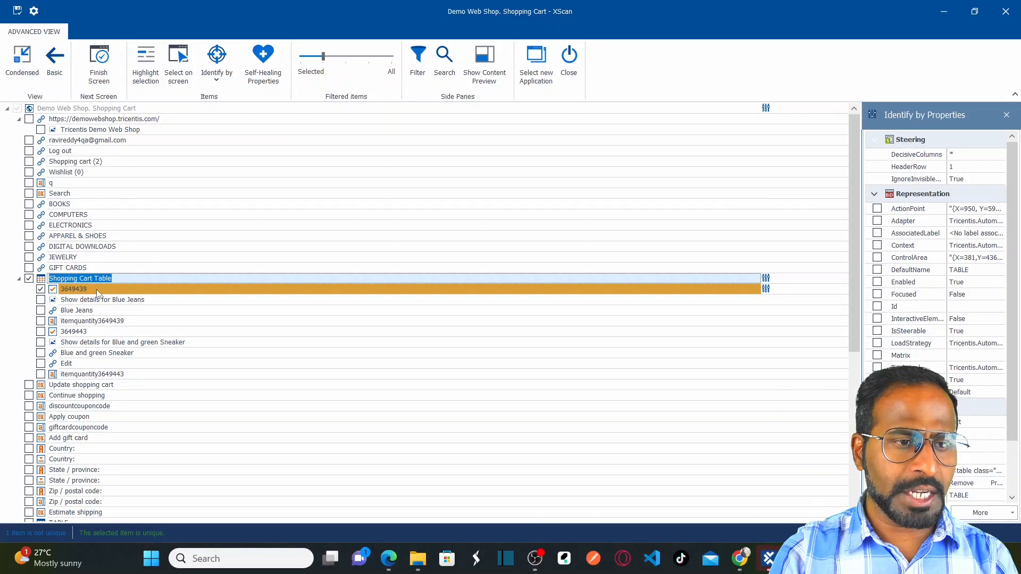
- Inspect the selected checkbox's place in the more detailed table hierarchy and rename the checkbox item Remove Checkbox
click(97, 290)
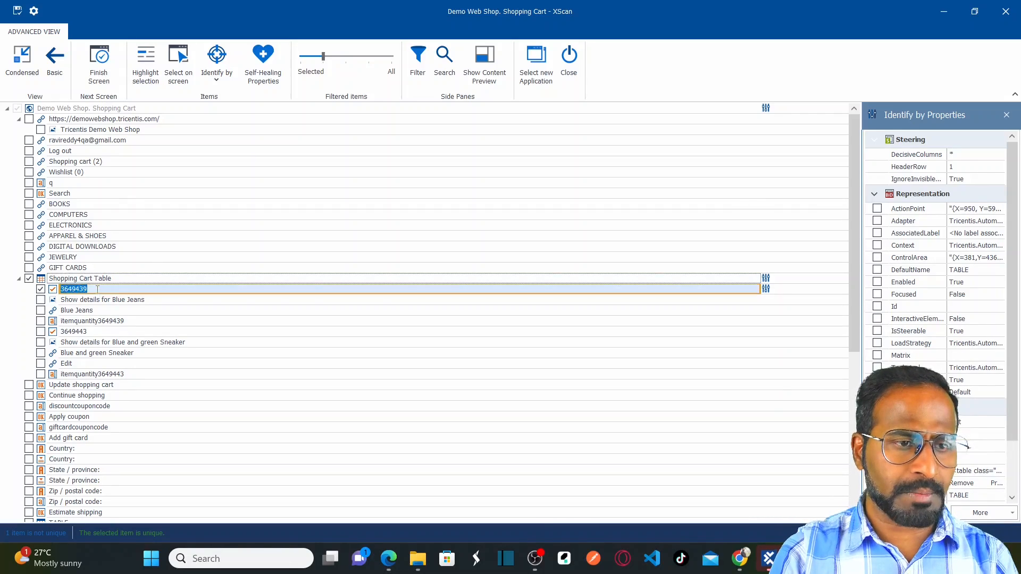
click(346, 56)
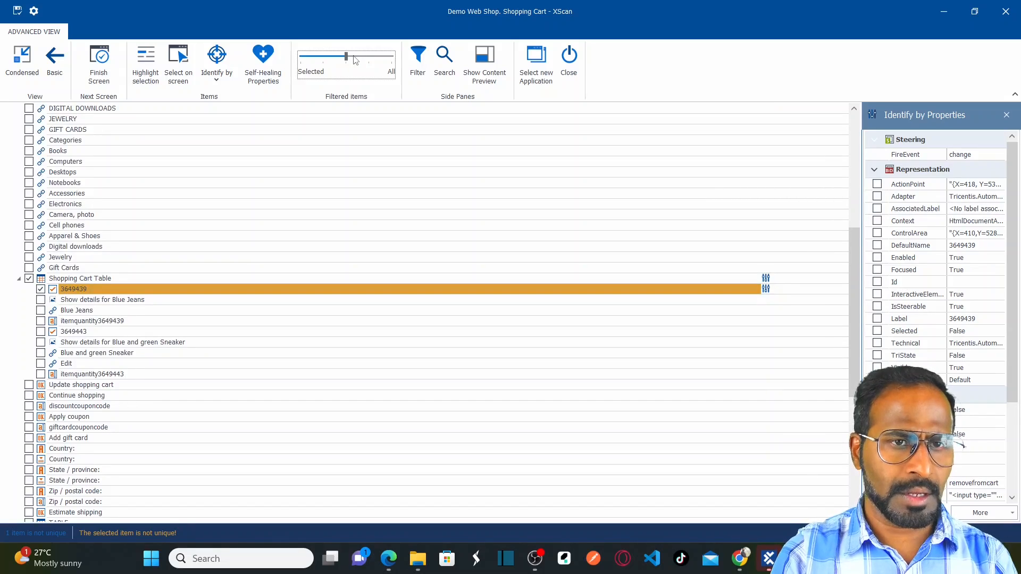
click(371, 60)
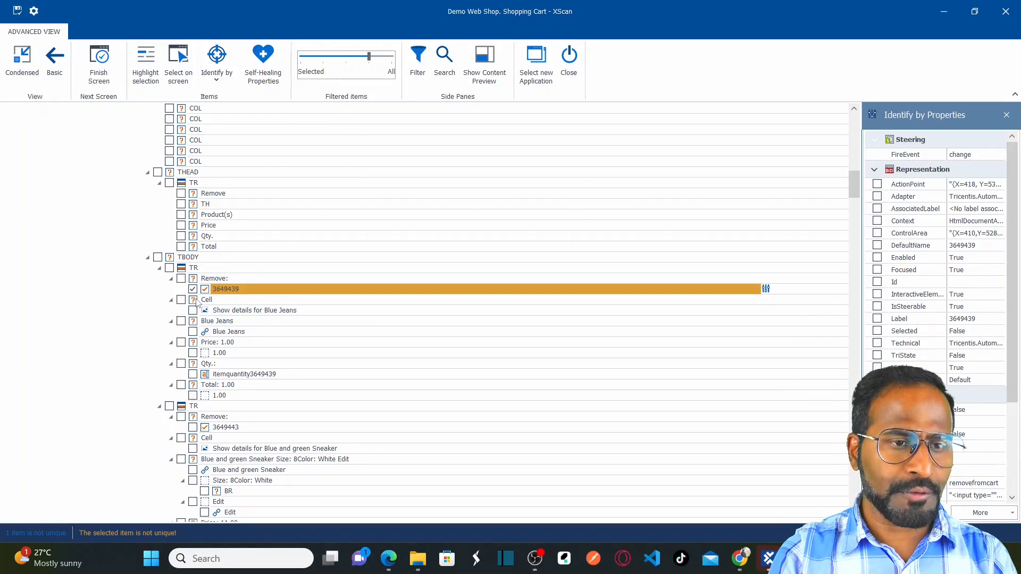
click(324, 62)
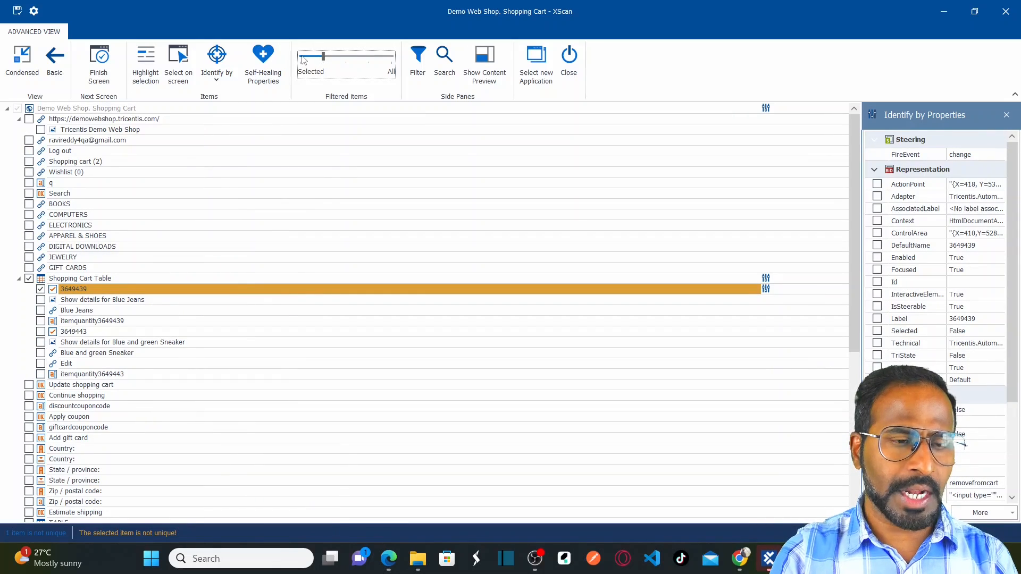
click(97, 290)
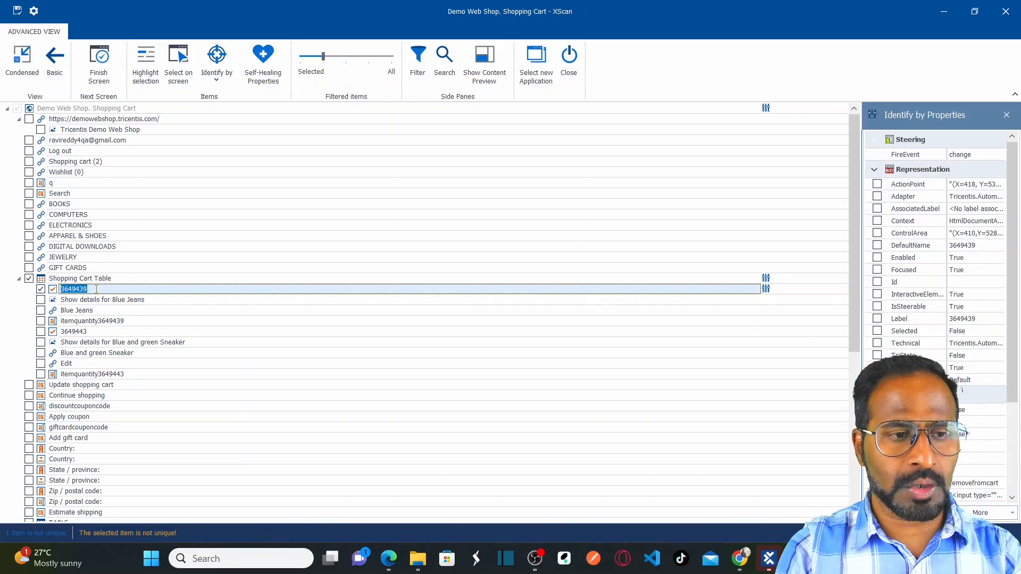
text(Remove Checkbox)
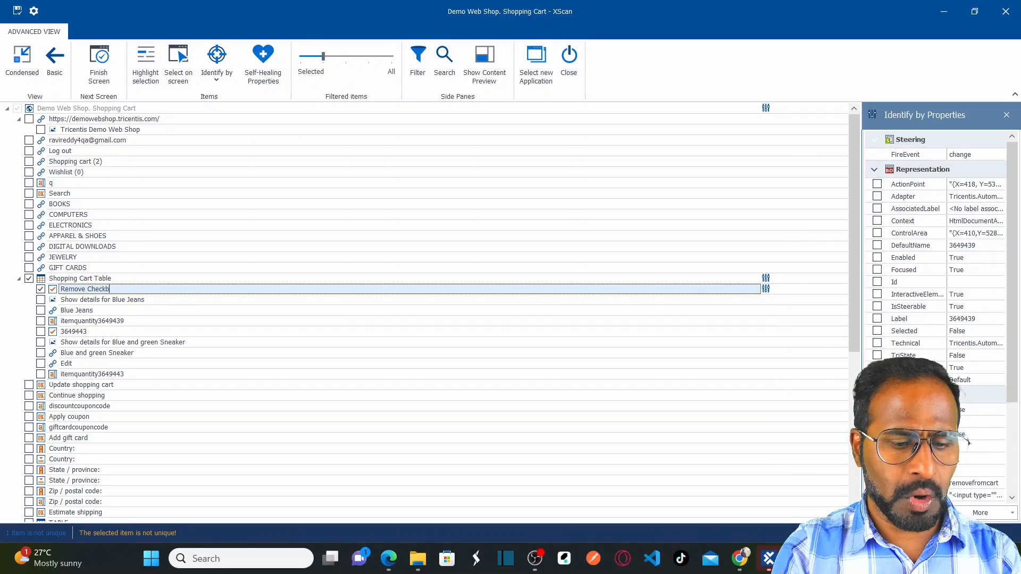
click(190, 279)
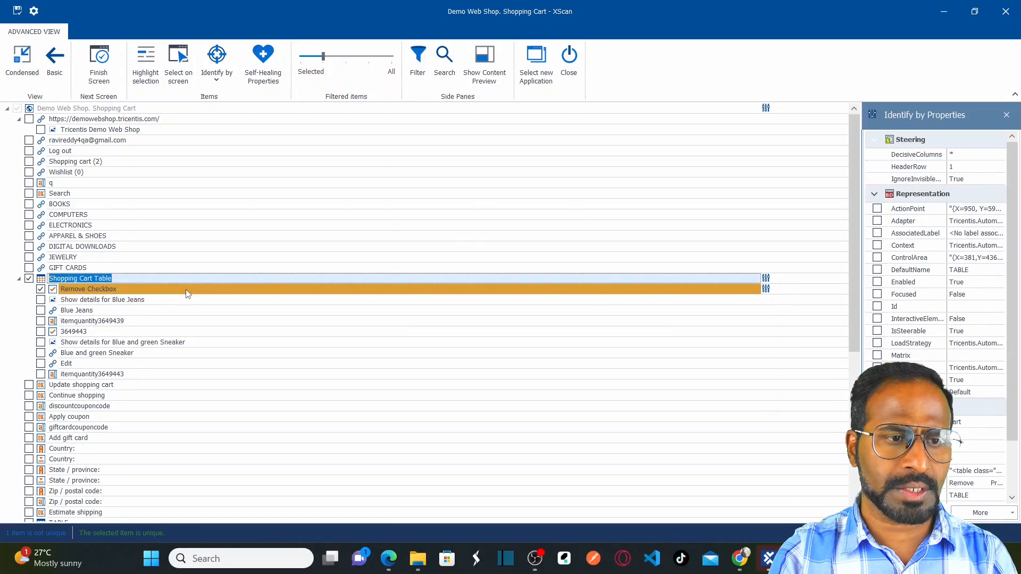
- Examine the identification properties of Remove Checkbox in a widened Identify by Properties pane, including its technical properties
click(186, 294)
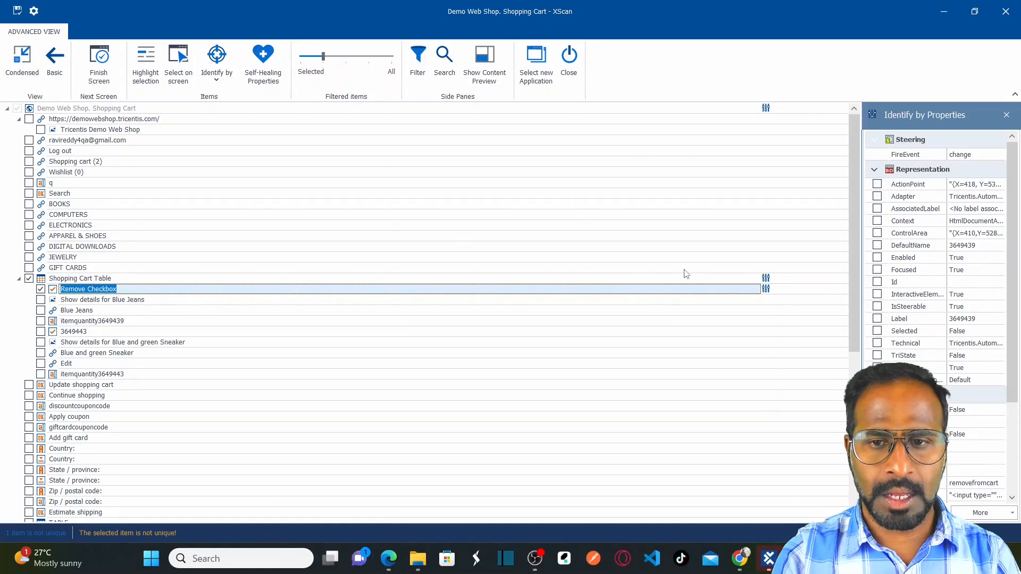
drag(862, 266, 790, 266)
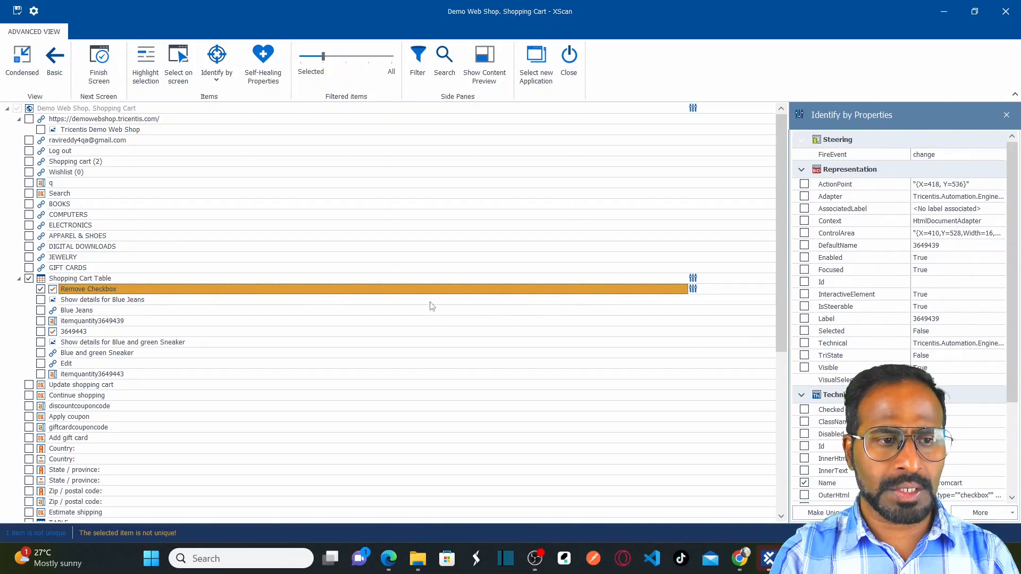
drag(1014, 272, 1009, 367)
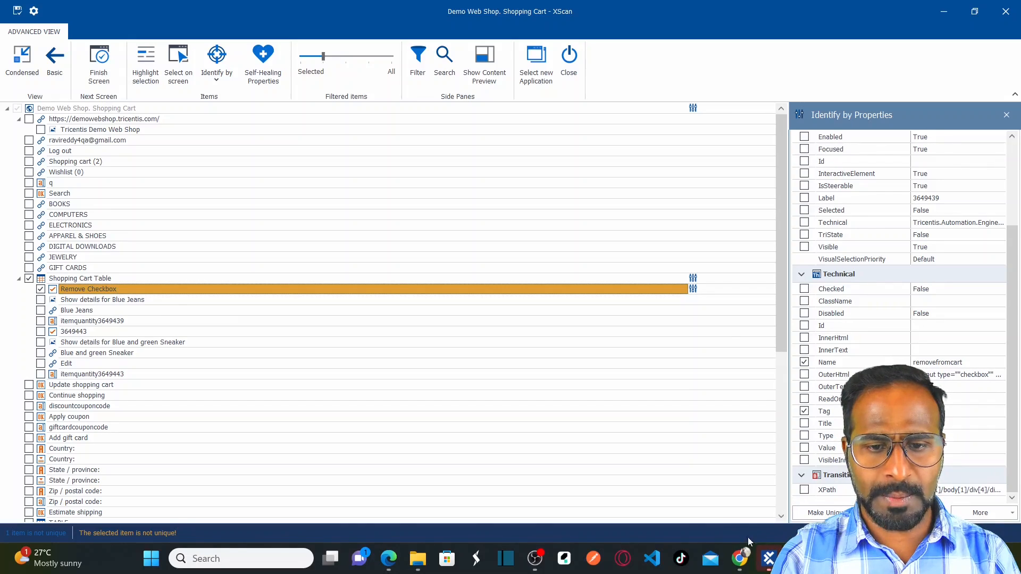
- Capture the Identify by Properties pane of Remove Checkbox with a rectangular snip in Snipping Tool, and return to XScan
click(150, 561)
text(snip)
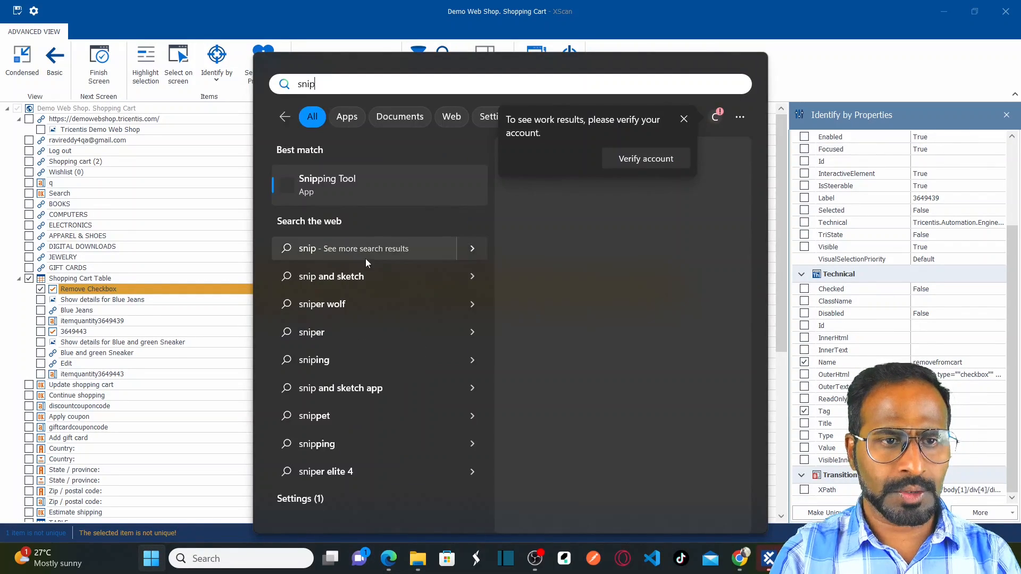
click(352, 189)
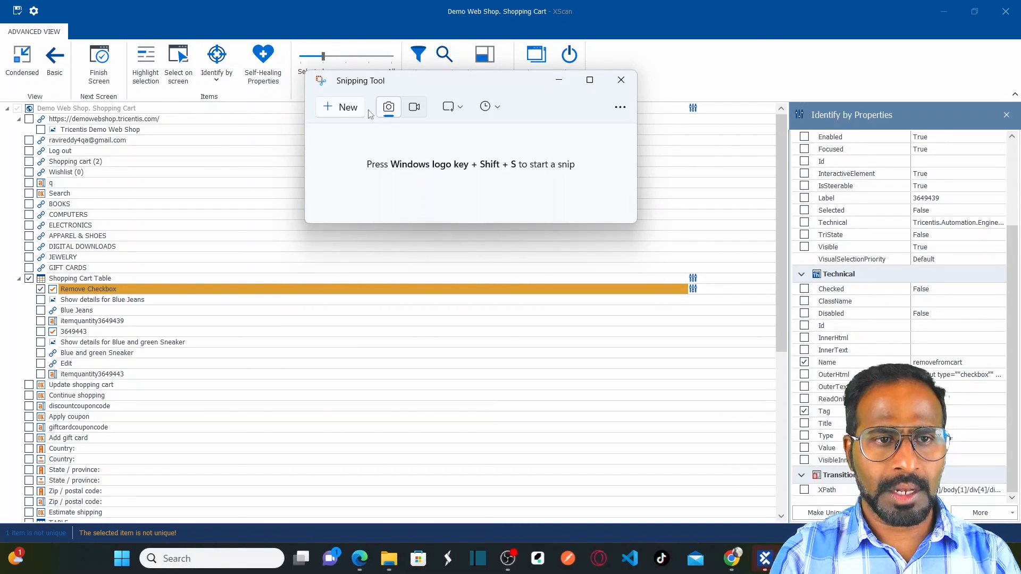
click(327, 114)
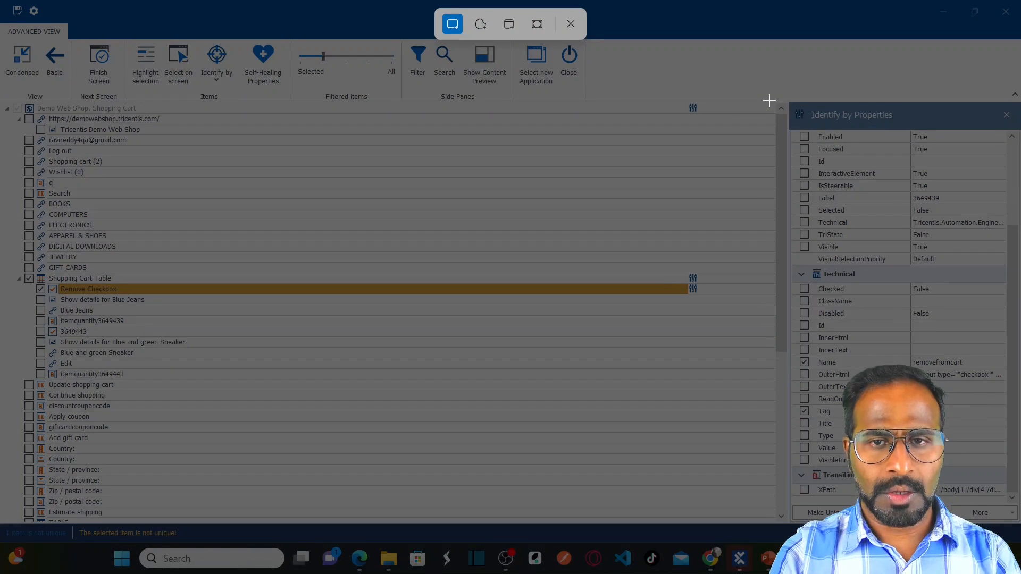
drag(769, 100, 1017, 498)
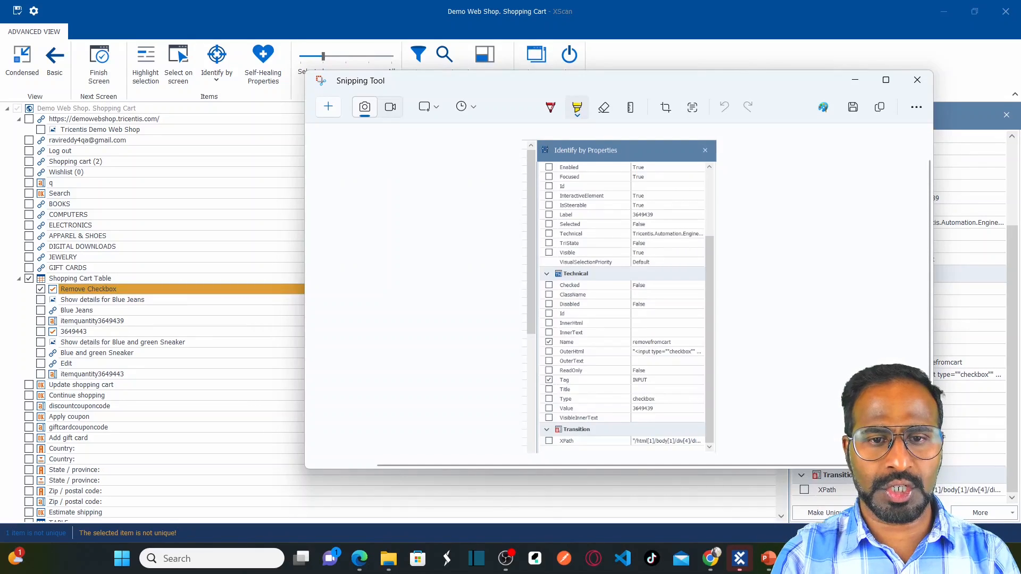
key(alt+Tab)
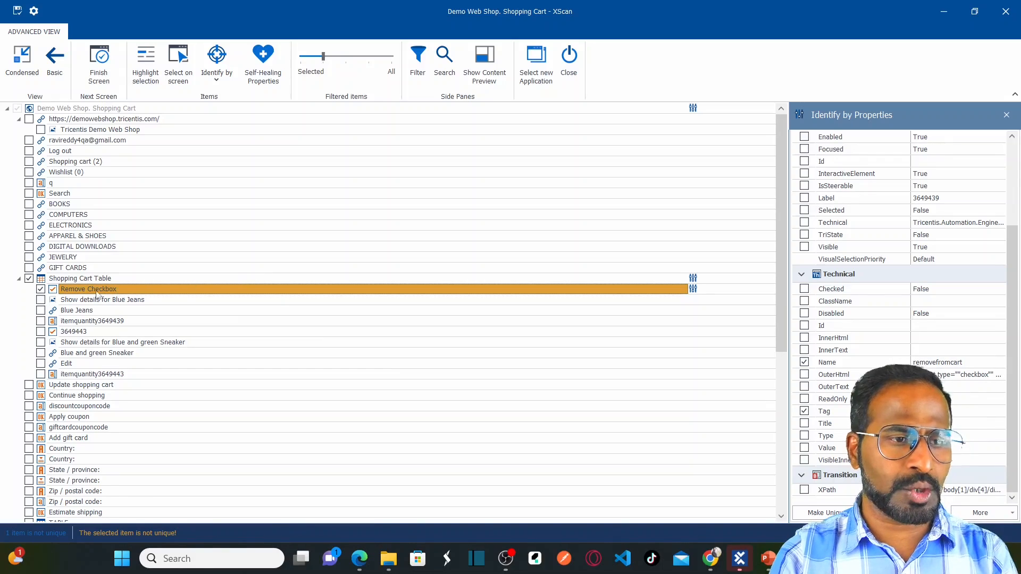
- Save the scanned Shopping Cart Table and Remove Checkbox as a module, close XScan, and switch to Tosca Commander
click(41, 289)
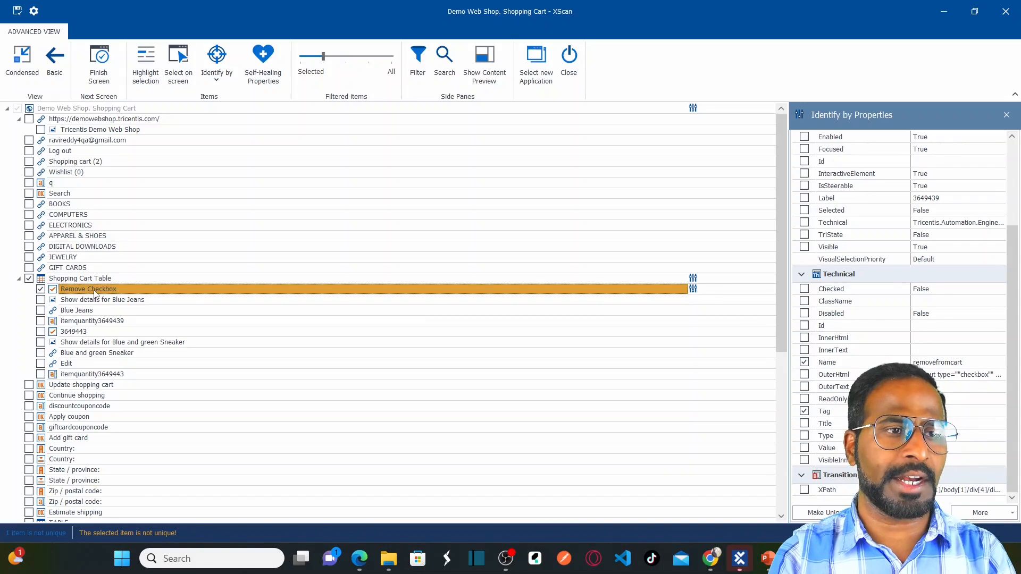
click(18, 12)
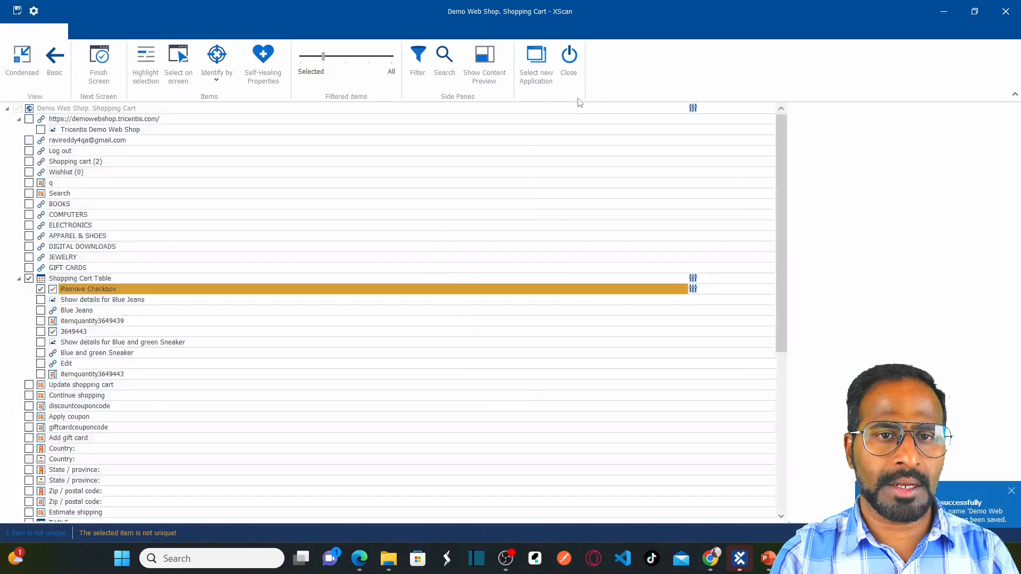
click(570, 60)
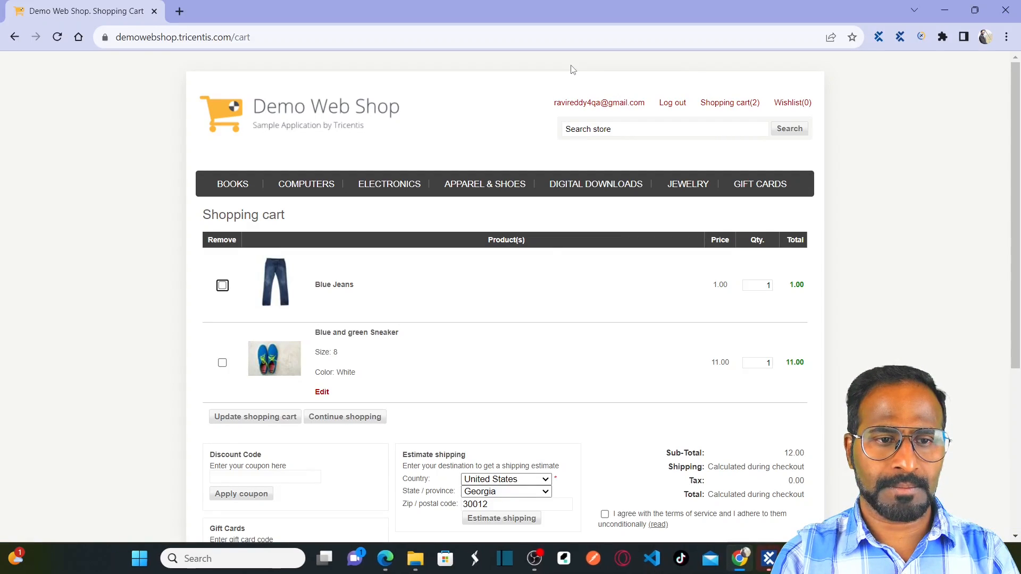
click(766, 559)
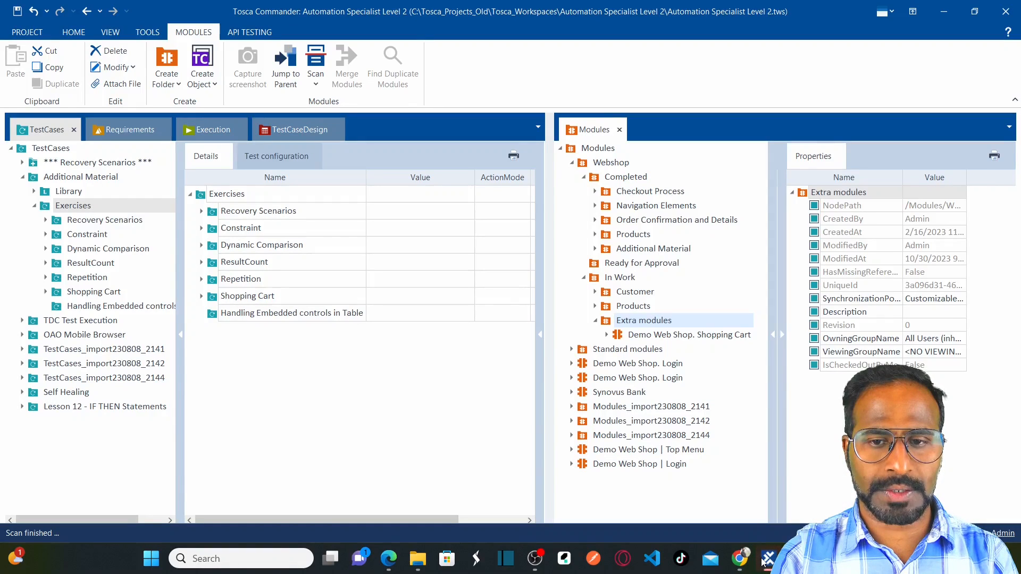
- Select the scanned Demo Web Shop. Shopping Cart module under Extra modules and widen the modules tree
click(641, 339)
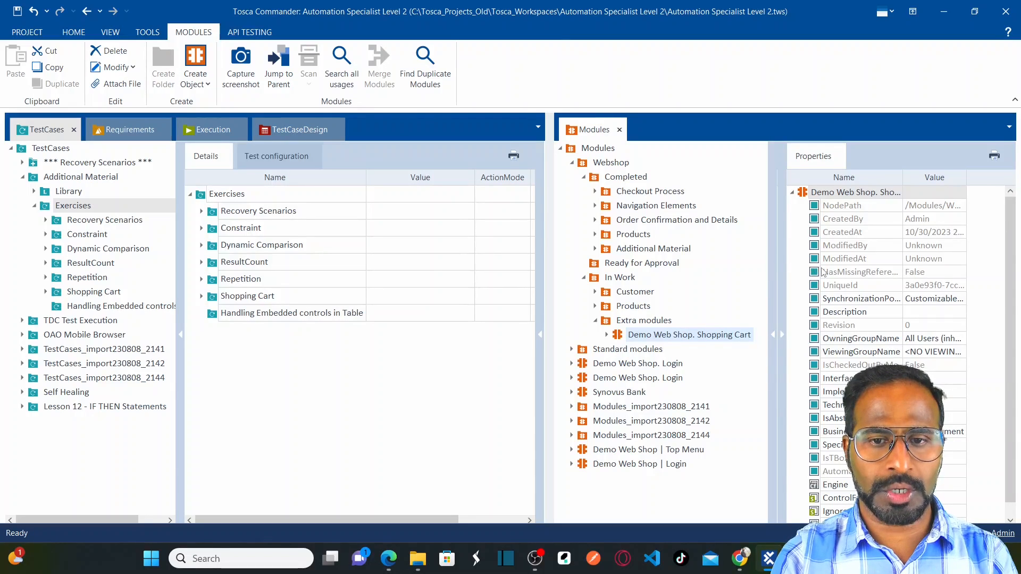
drag(785, 259, 867, 272)
drag(772, 269, 851, 274)
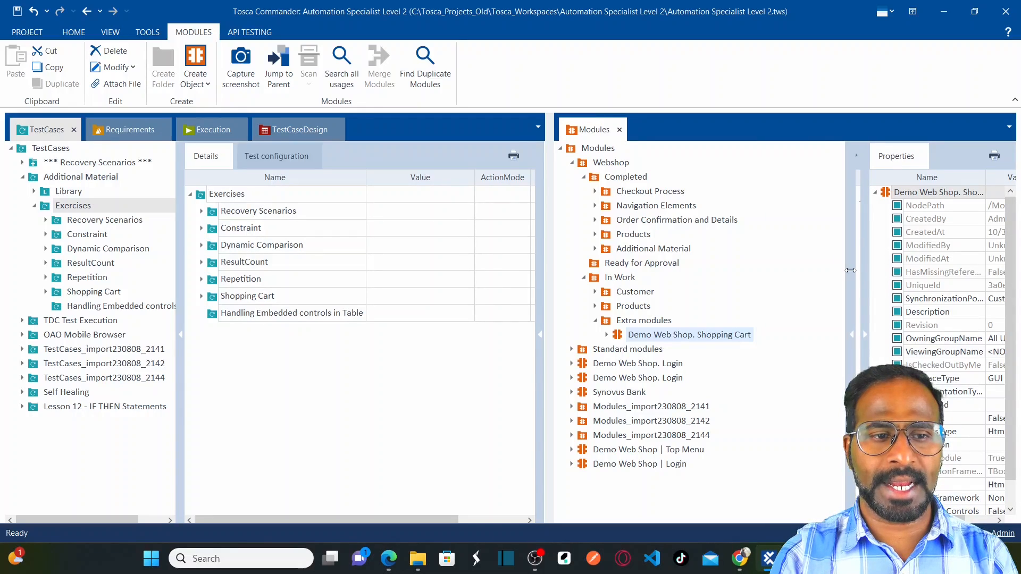
- Create a test case named Empty shopping Cart in the Handling Embedded controls in Table folder
click(222, 317)
click(218, 313)
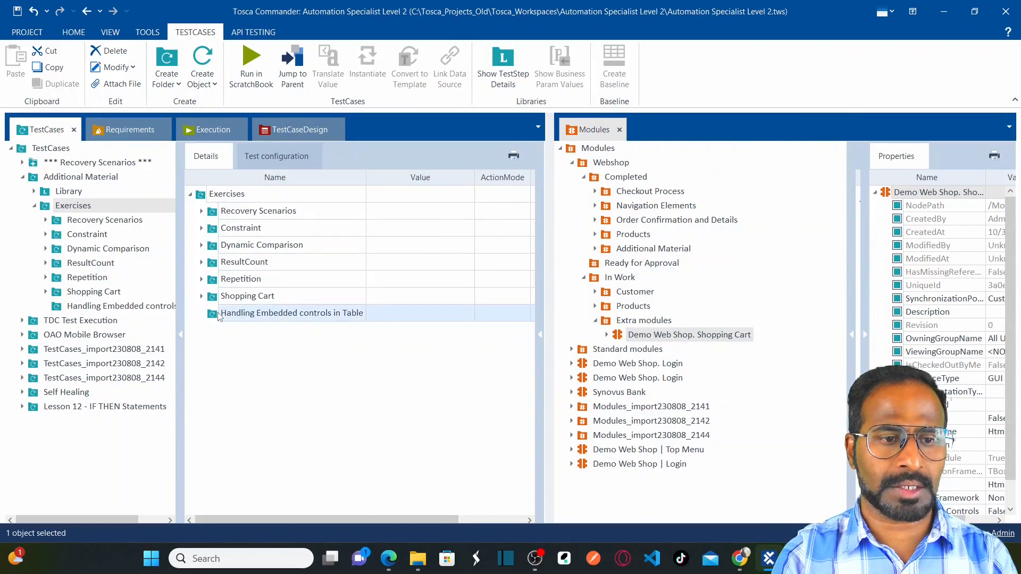
key(alt+Tab)
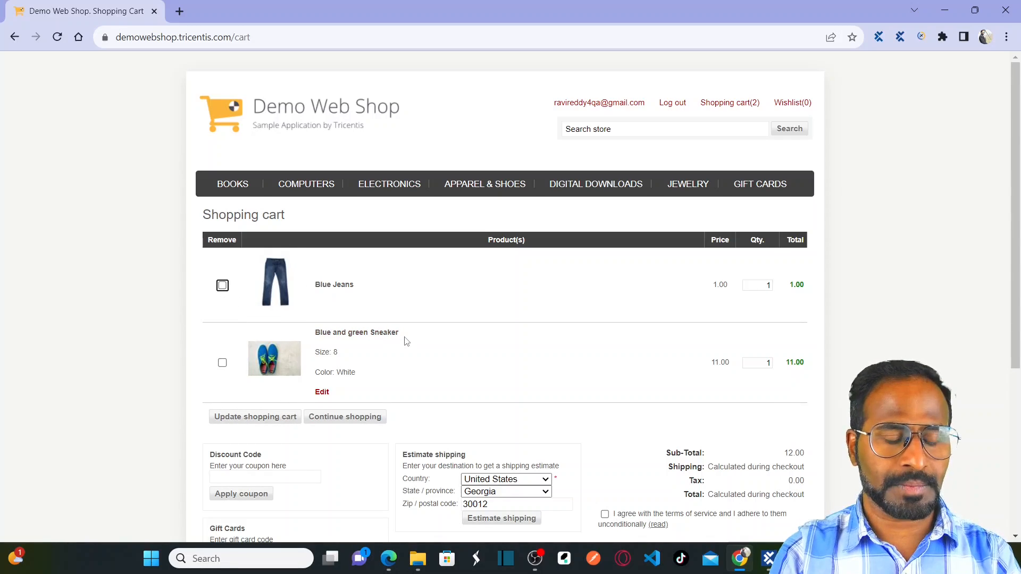
key(alt+Tab)
right_click(283, 317)
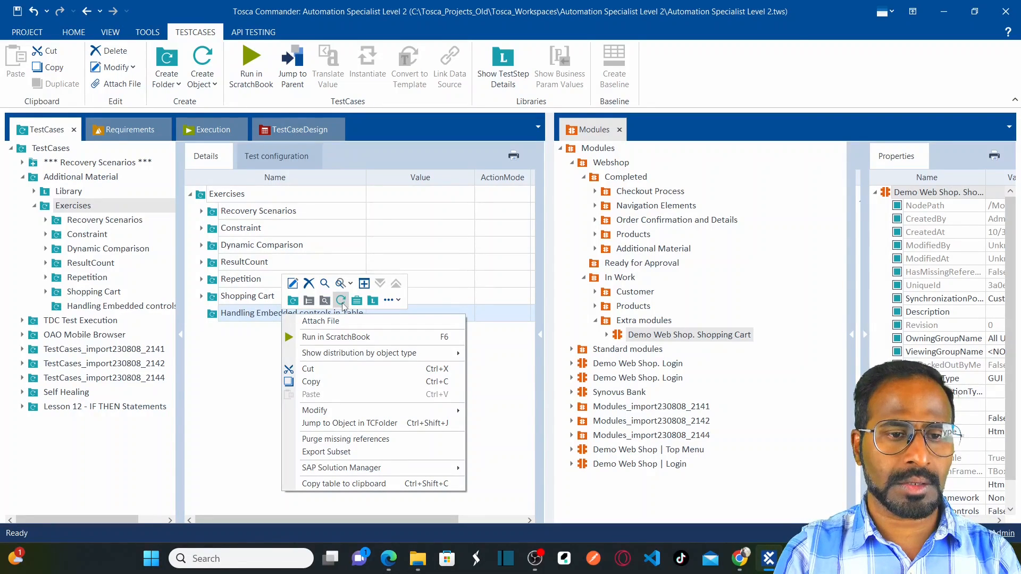
click(342, 305)
text(Empty shopping Cart)
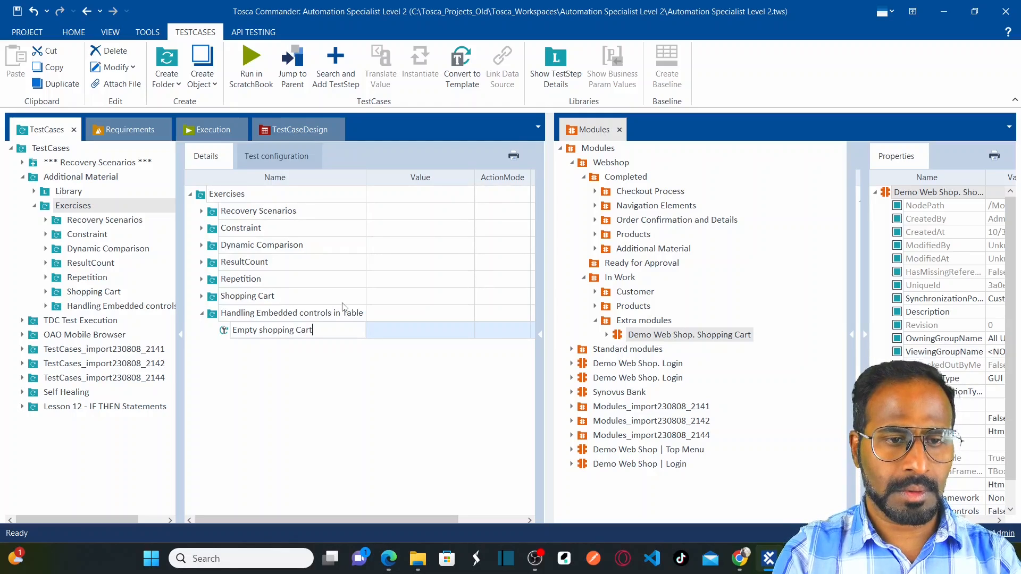
click(334, 315)
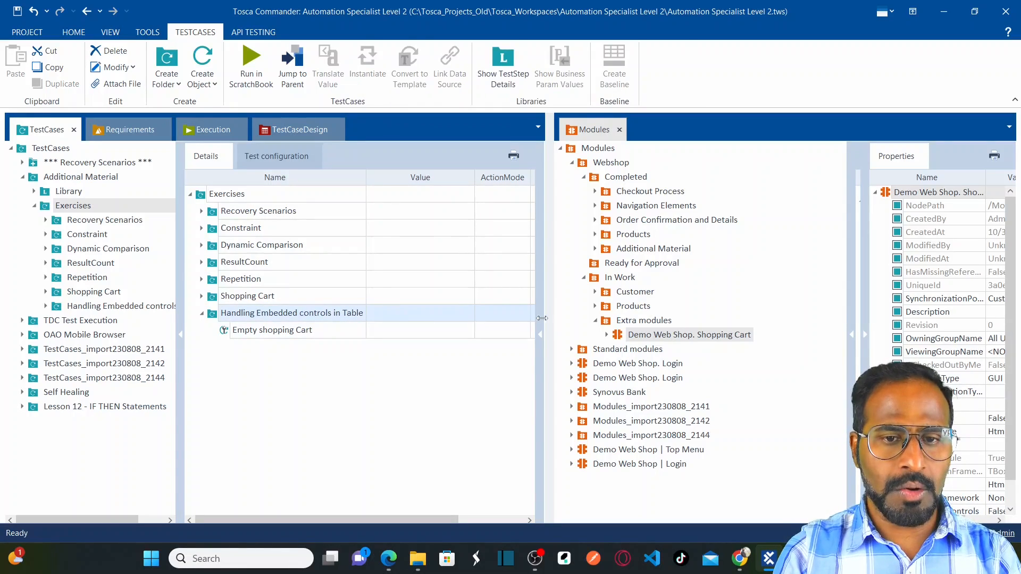
- Add the Demo Web Shop. Shopping Cart module to Empty shopping Cart as a test step and widen the test case area
click(608, 335)
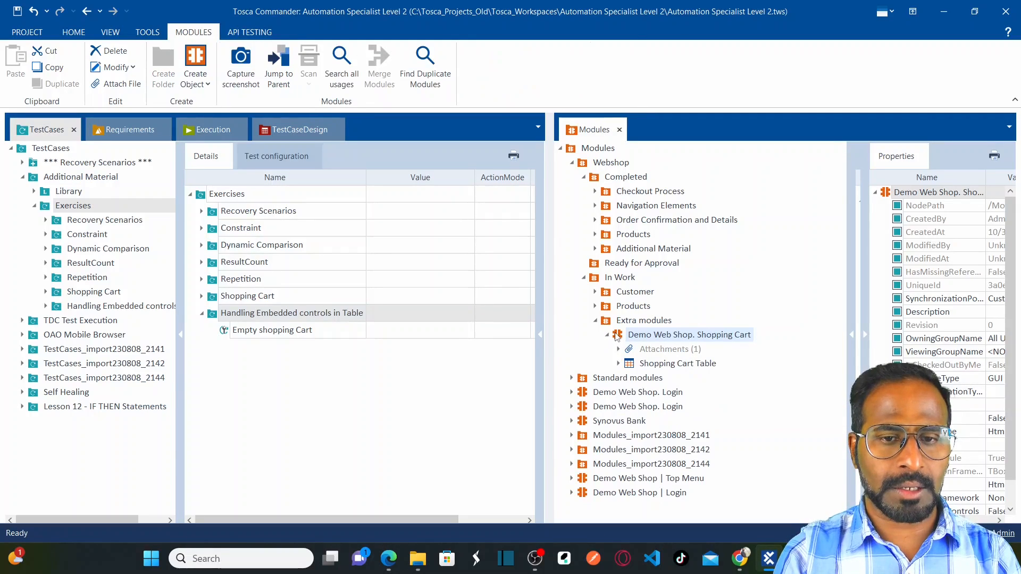
drag(617, 336, 317, 334)
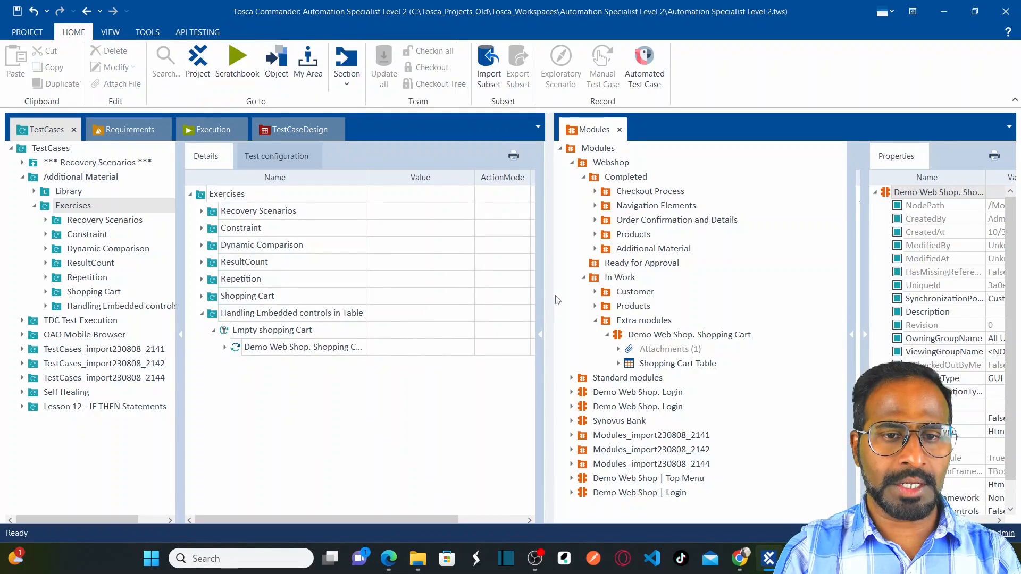
drag(551, 291, 712, 298)
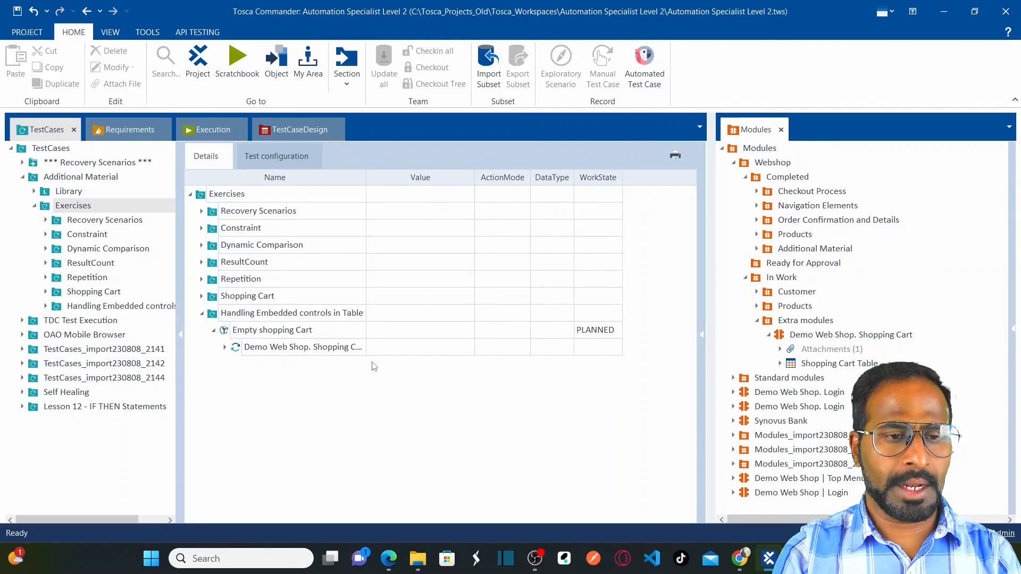
- Expand the Demo Web Shop. Shopping Cart test step to examine the table's row, column and cell entries and Remove Checkbox
click(224, 349)
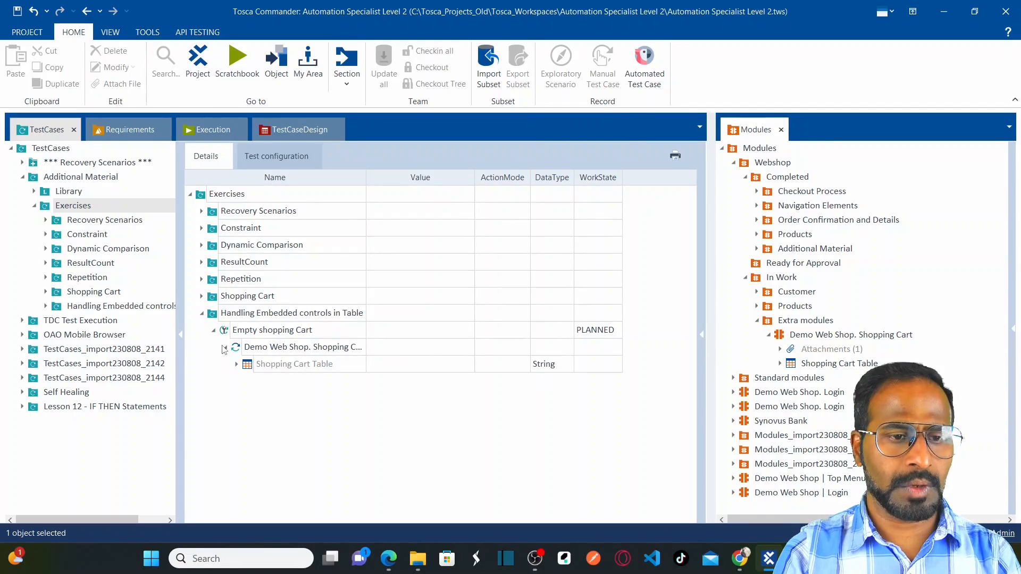
double_click(366, 177)
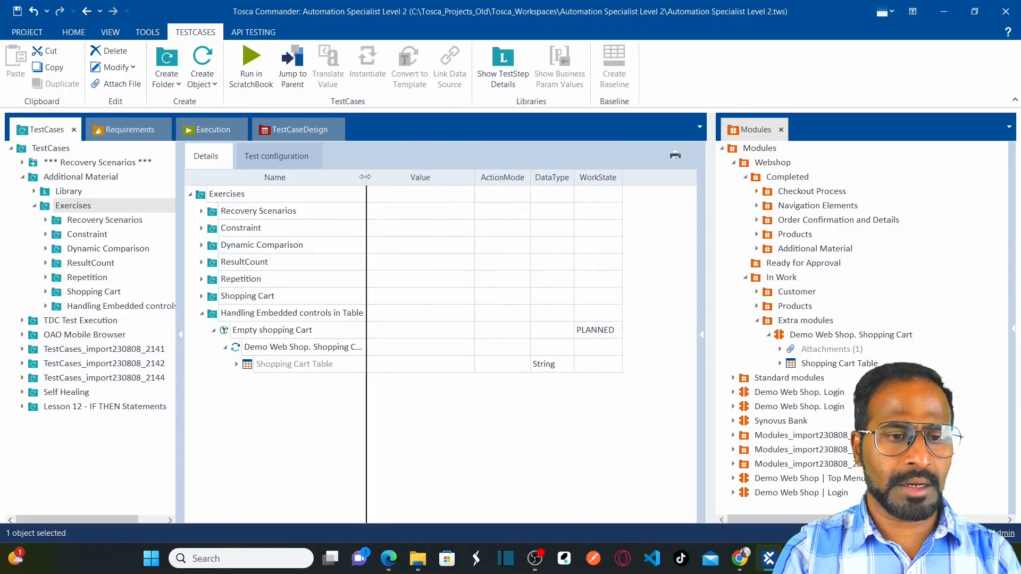
click(237, 364)
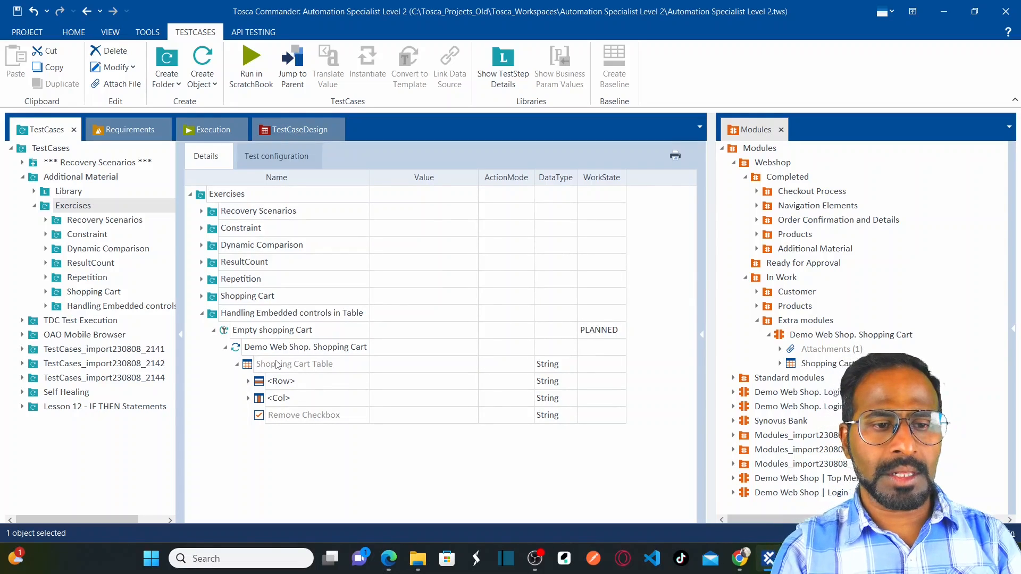
click(248, 382)
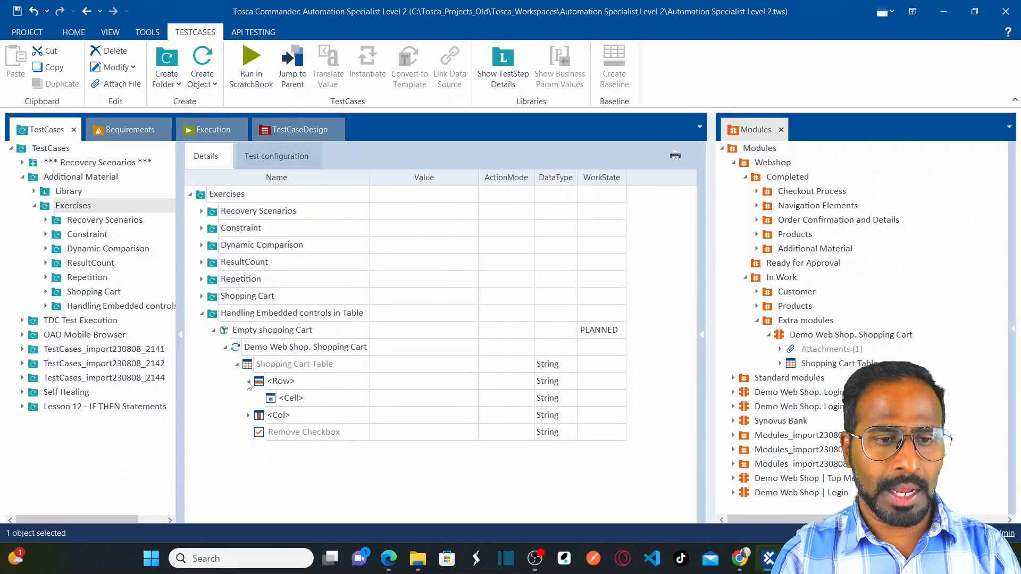
click(248, 416)
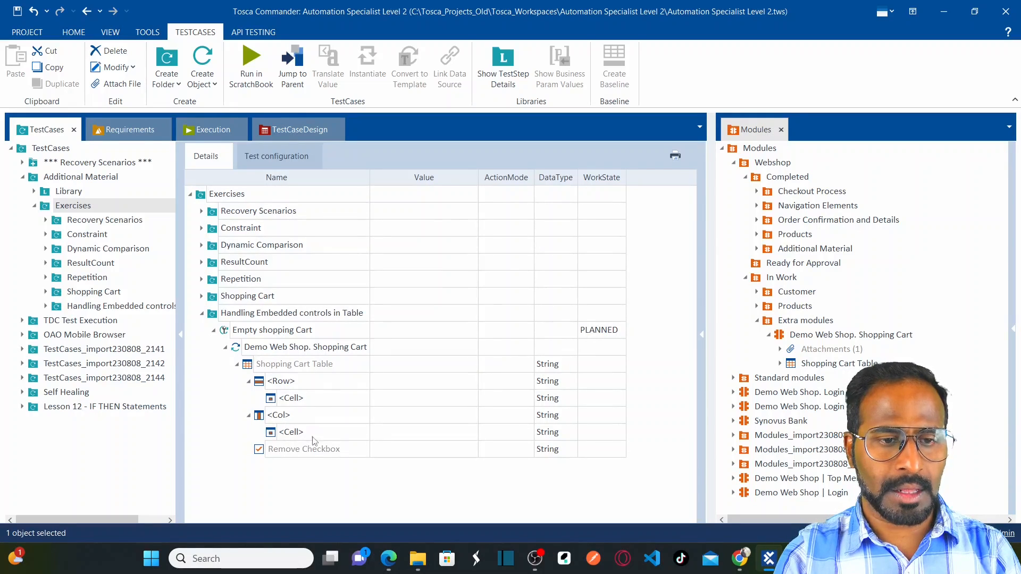
click(327, 456)
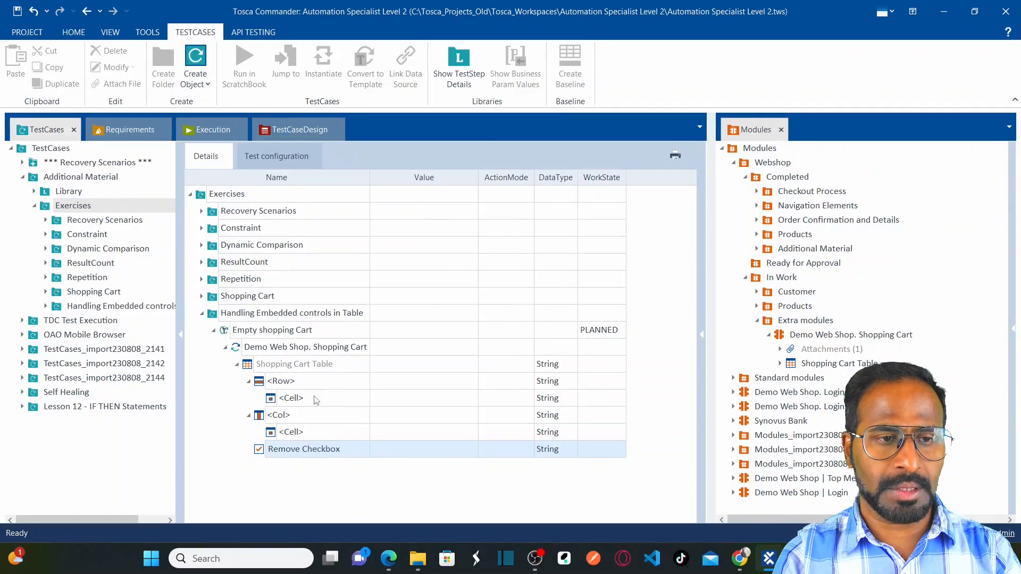
key(alt+Tab)
key(alt+Tab)
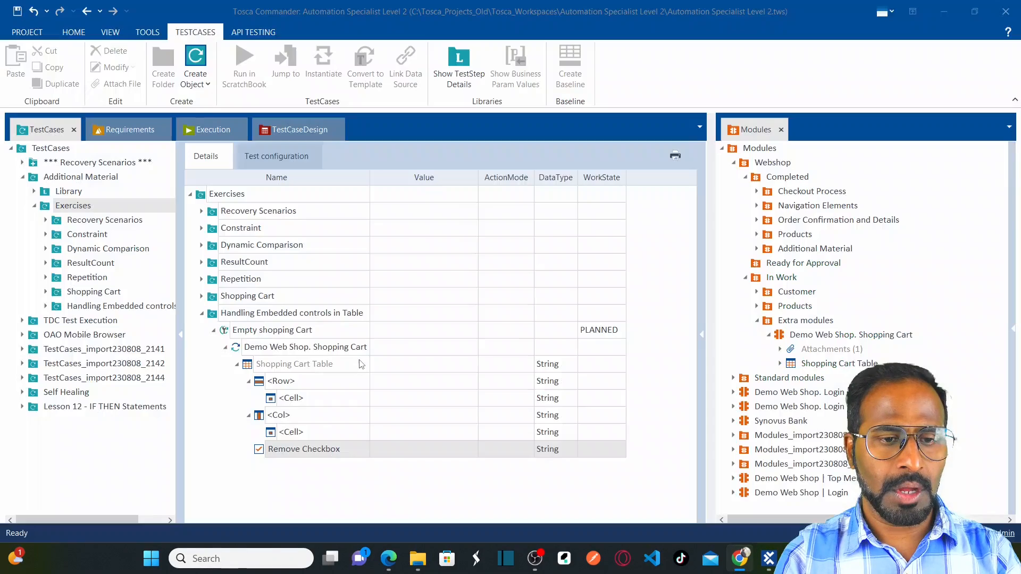
- Set the Remove Checkbox value to True in the Demo Web Shop. Shopping Cart test step
click(422, 455)
click(457, 449)
click(403, 466)
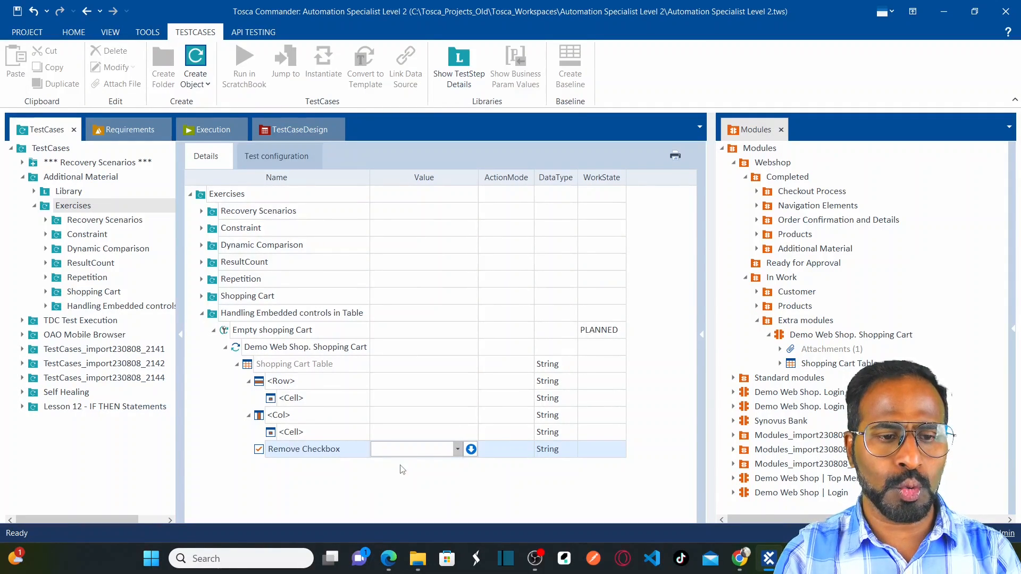
click(457, 450)
click(512, 452)
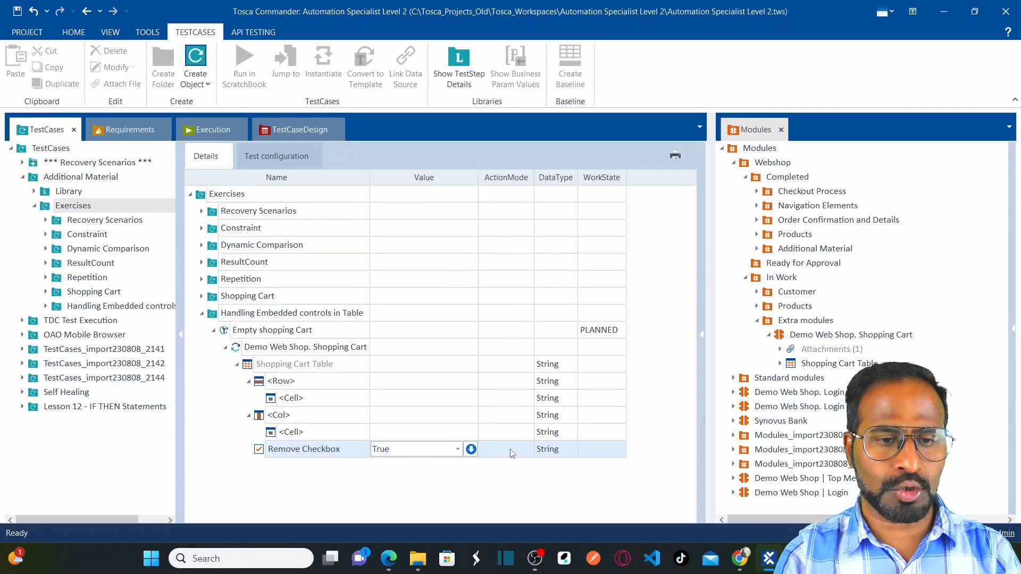
click(332, 432)
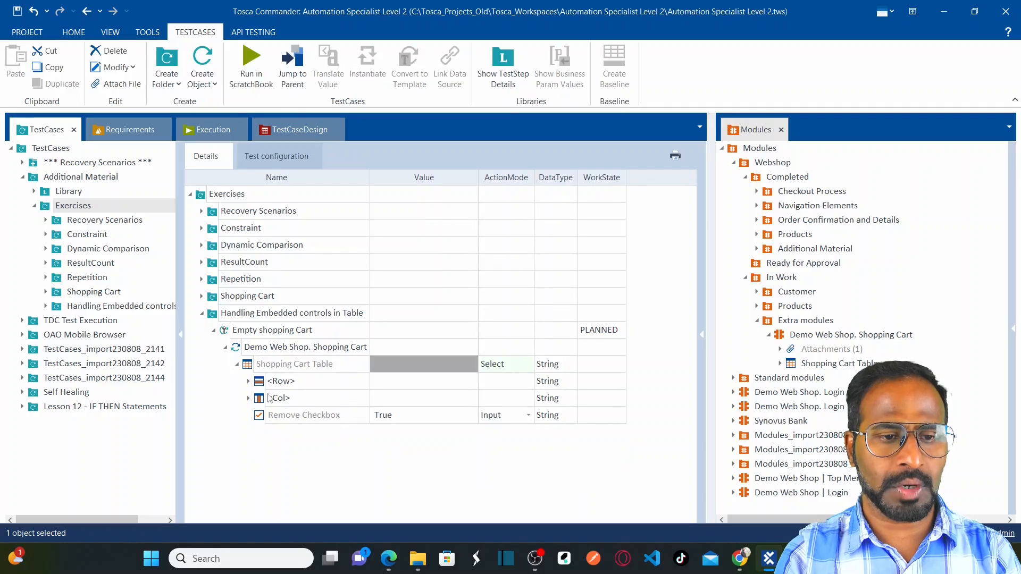
click(408, 420)
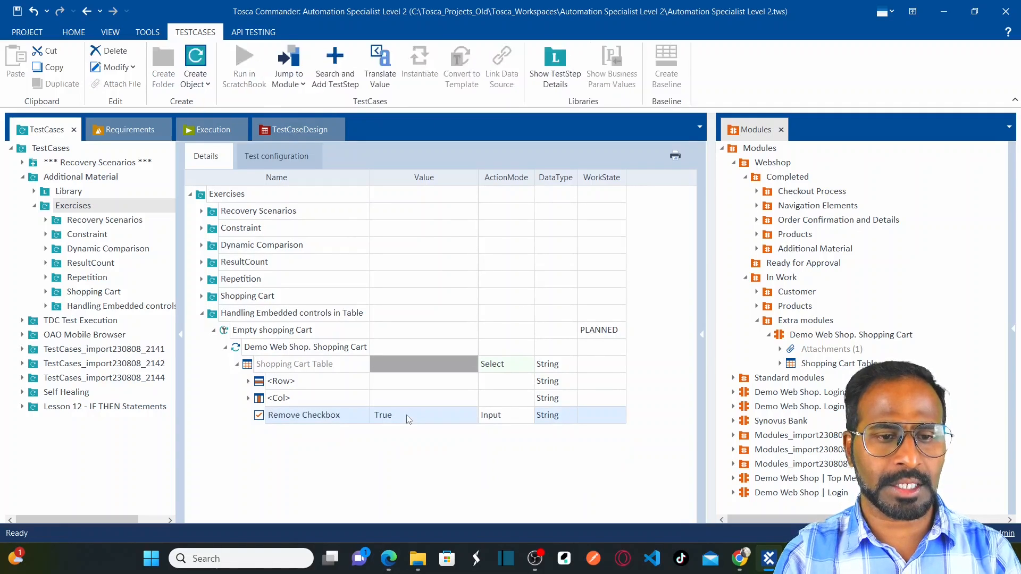
- Run the Empty shopping Cart test case in ScratchBook and return to Tosca Commander to view the run log
click(310, 351)
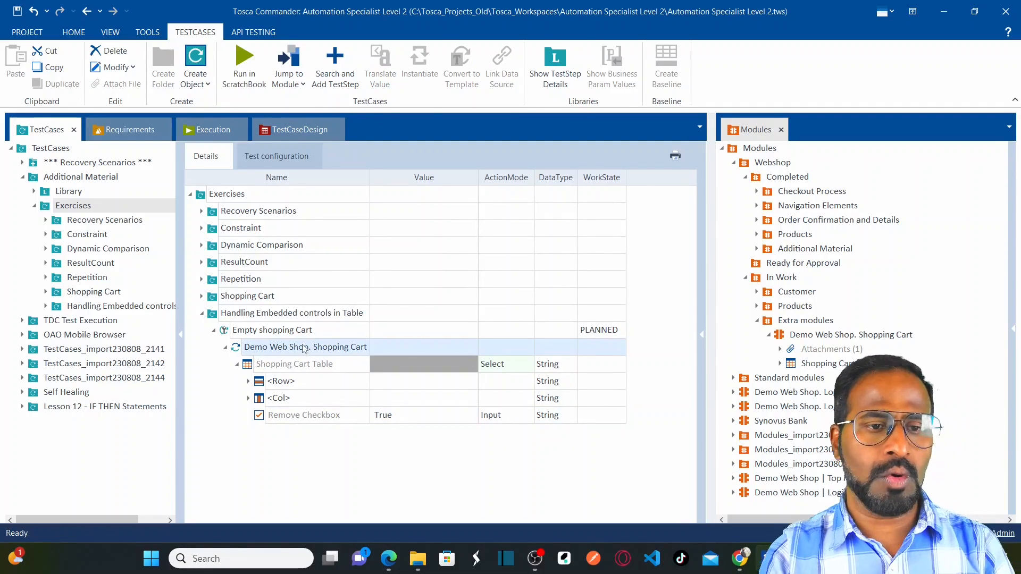
click(292, 337)
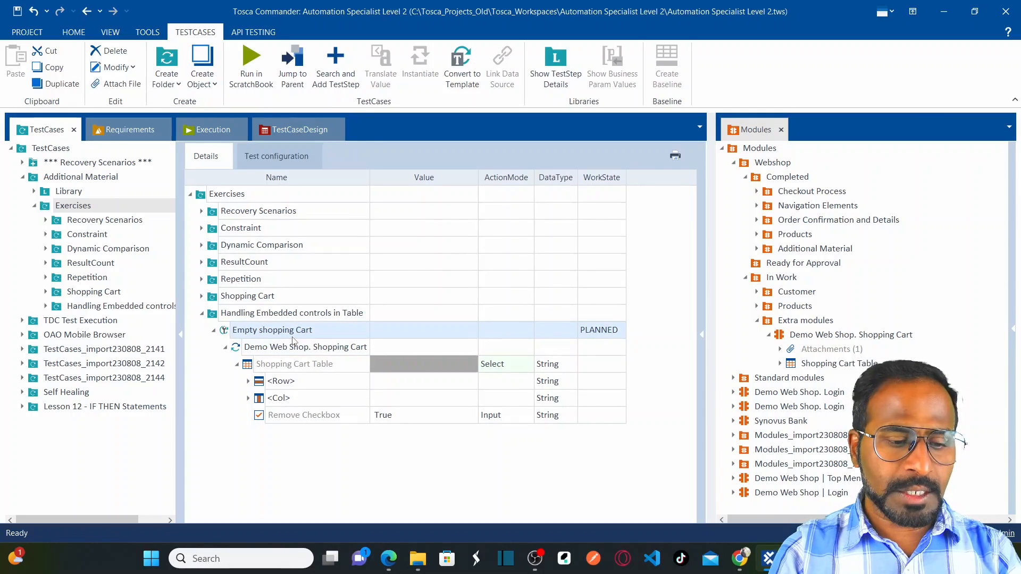
right_click(292, 341)
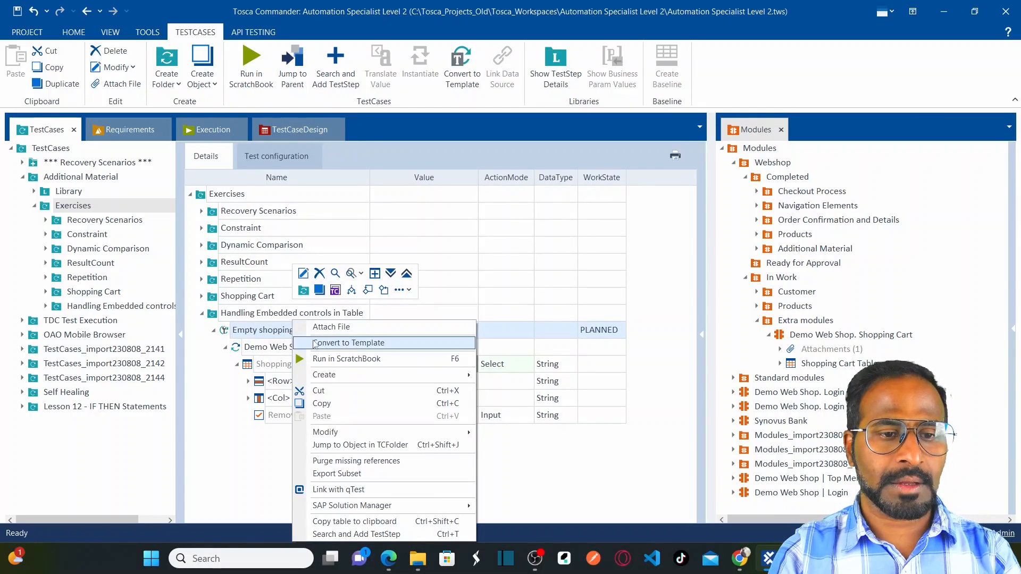
click(338, 357)
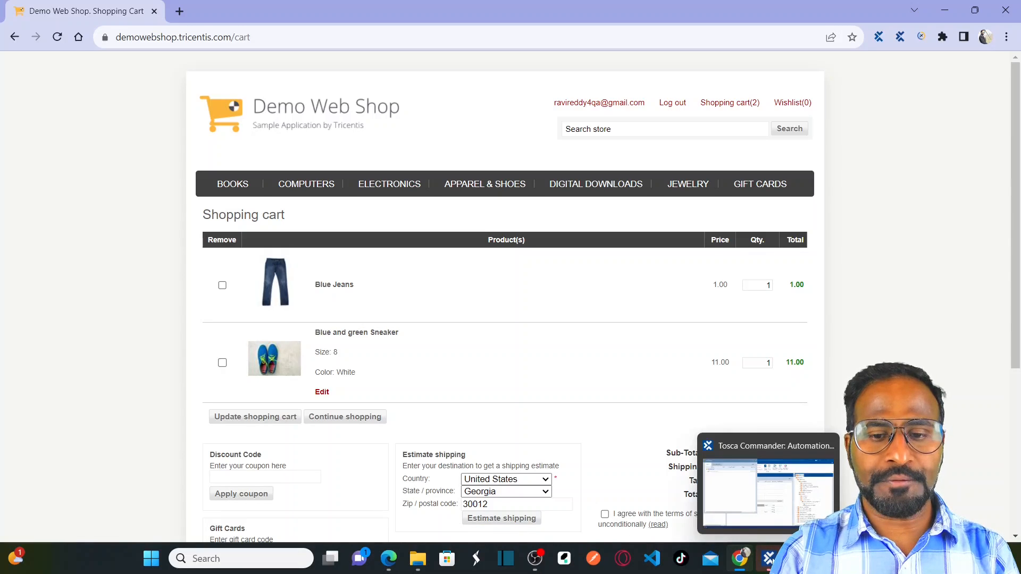
click(728, 473)
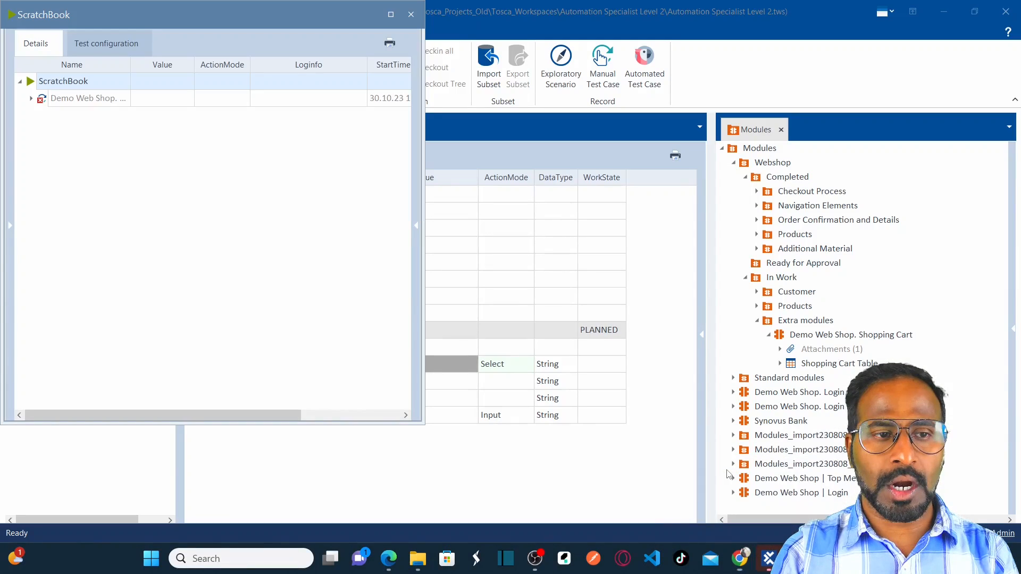
- Expand the ScratchBook run log down to Remove Checkbox, read its full log information, and close the log
click(31, 99)
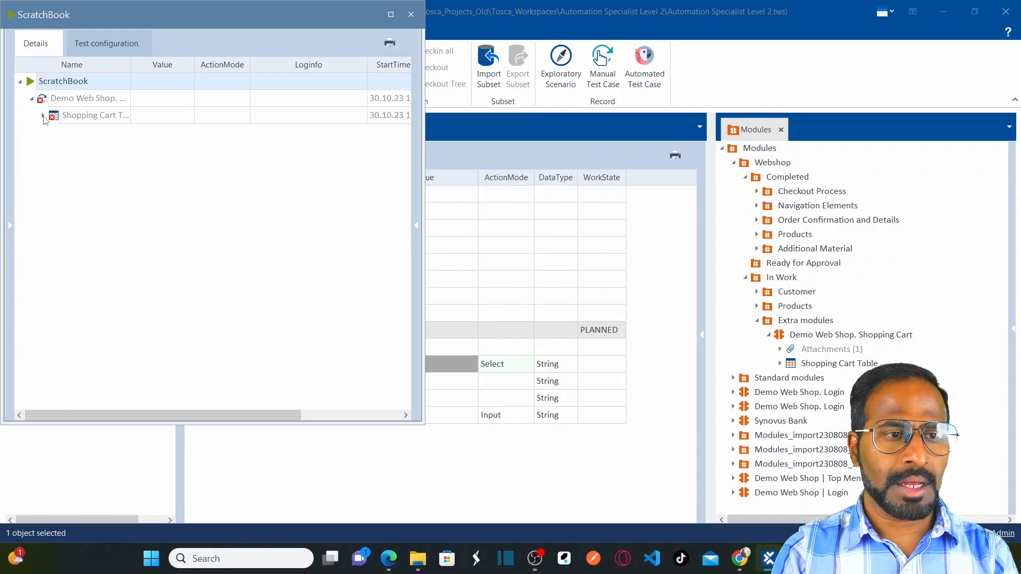
click(44, 116)
click(359, 132)
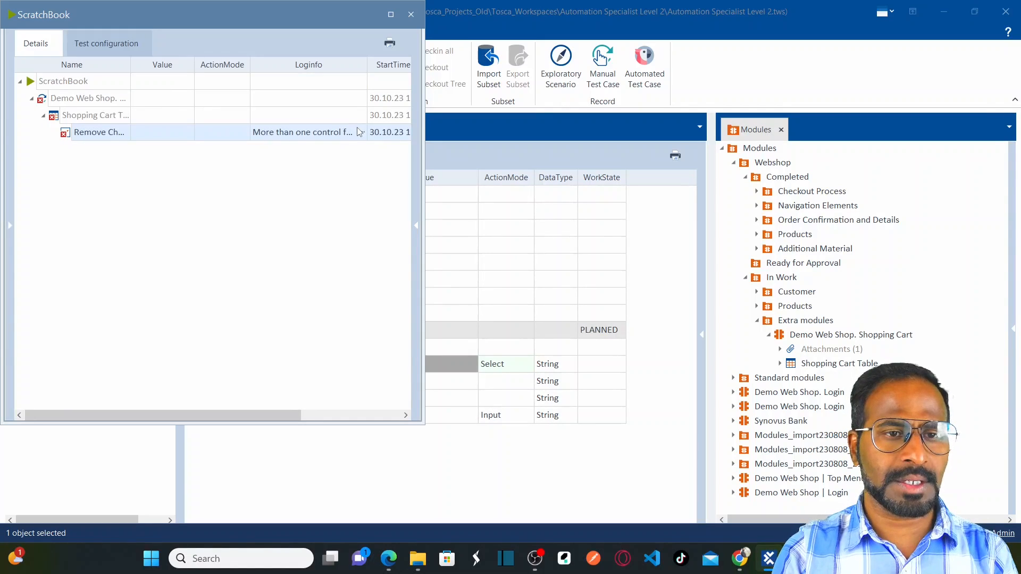
click(362, 134)
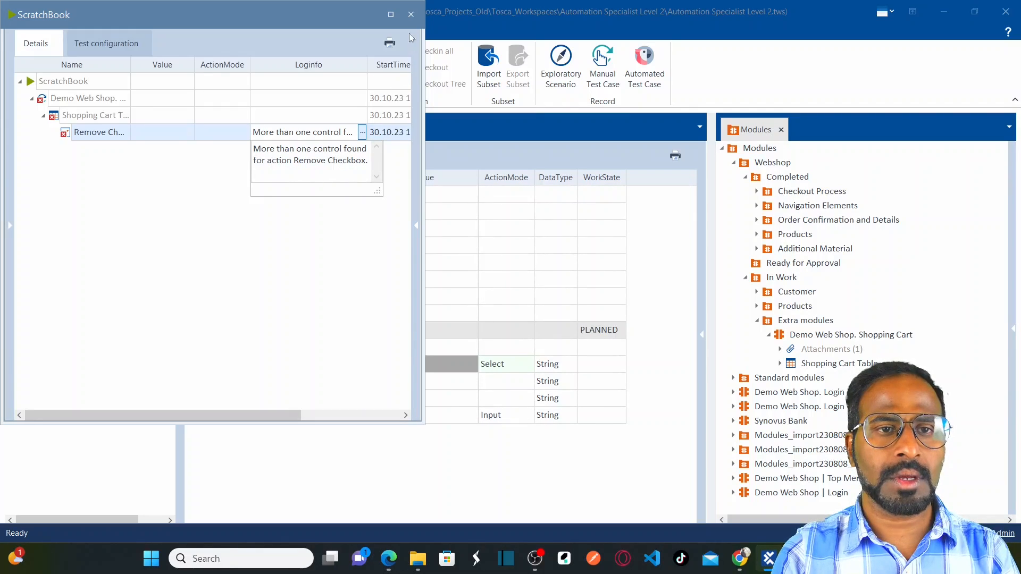
click(410, 15)
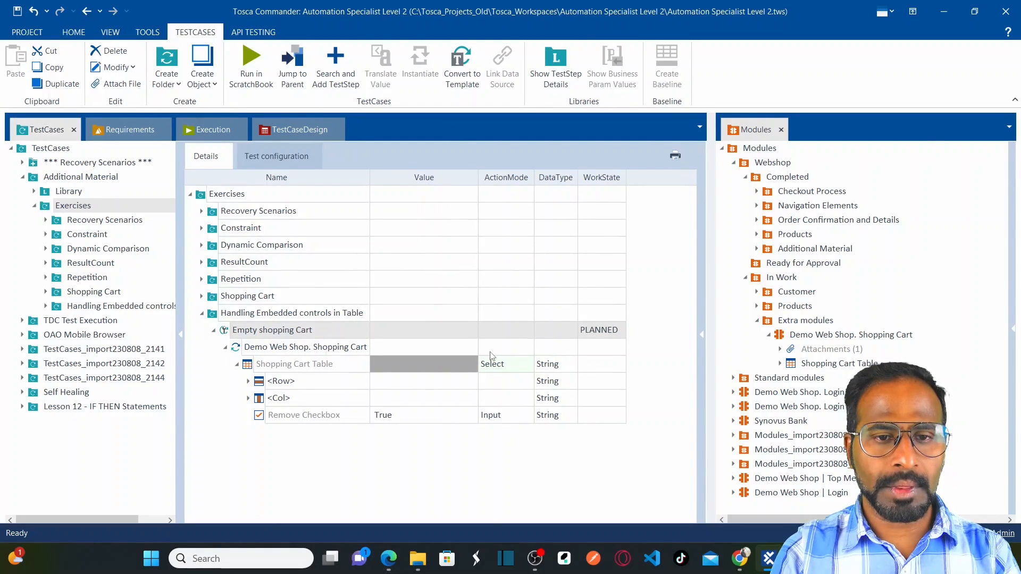
- Compare the Remove checkboxes on the Demo Web Shop cart page with the test step's Remove Checkbox entry in Tosca Commander
key(alt+Tab)
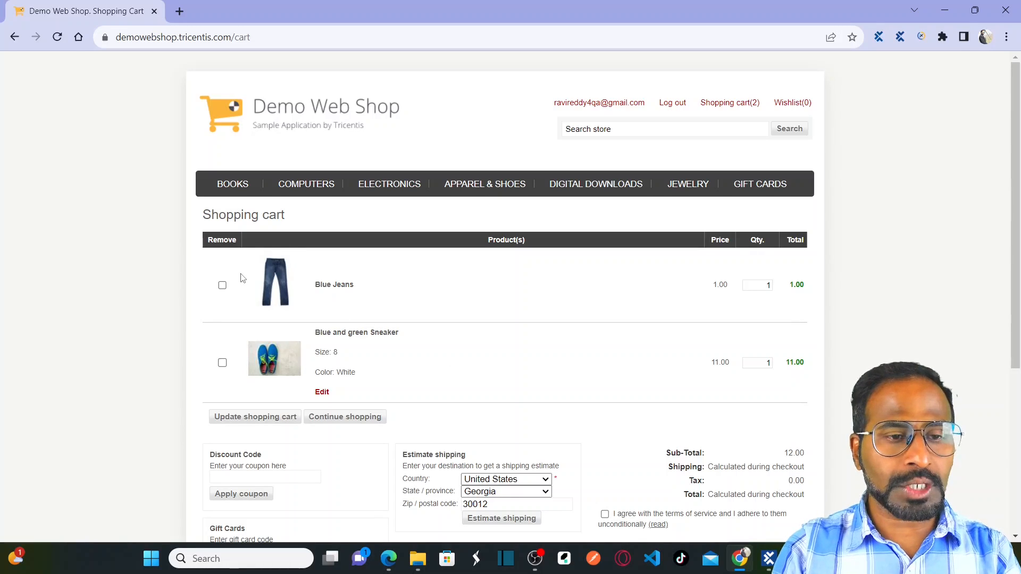
key(alt+Tab)
click(315, 414)
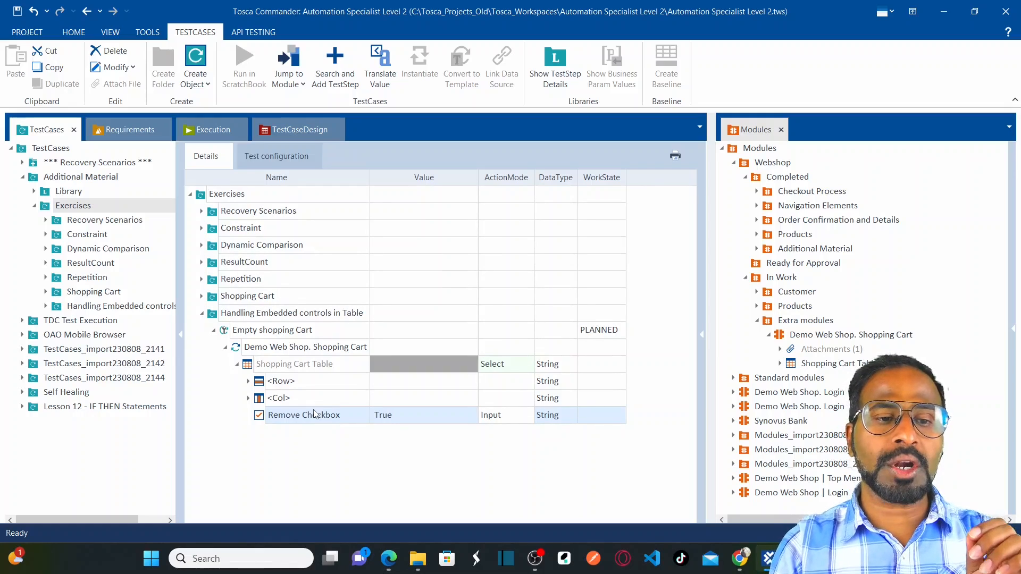
key(alt+Tab)
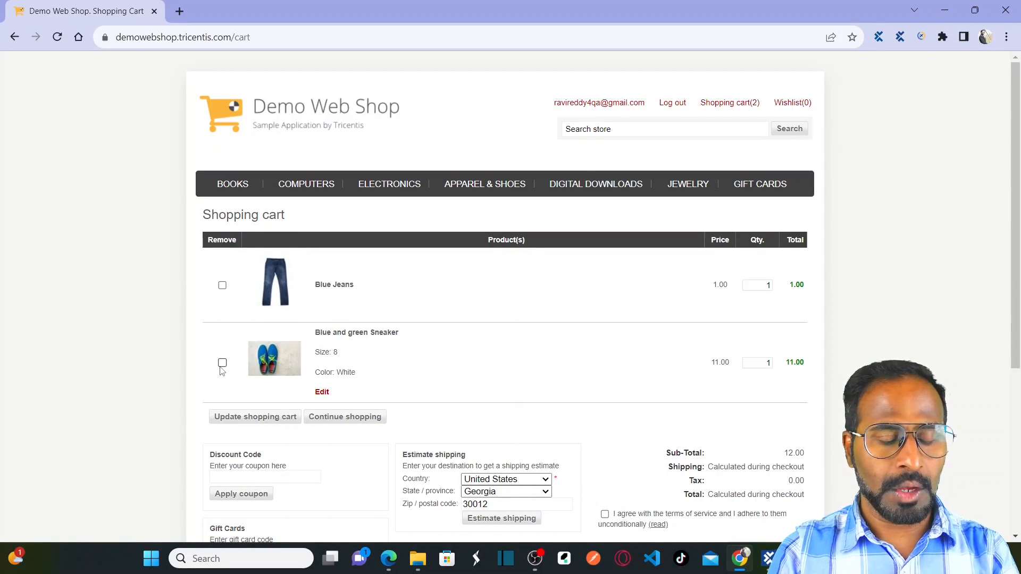
key(alt+Tab)
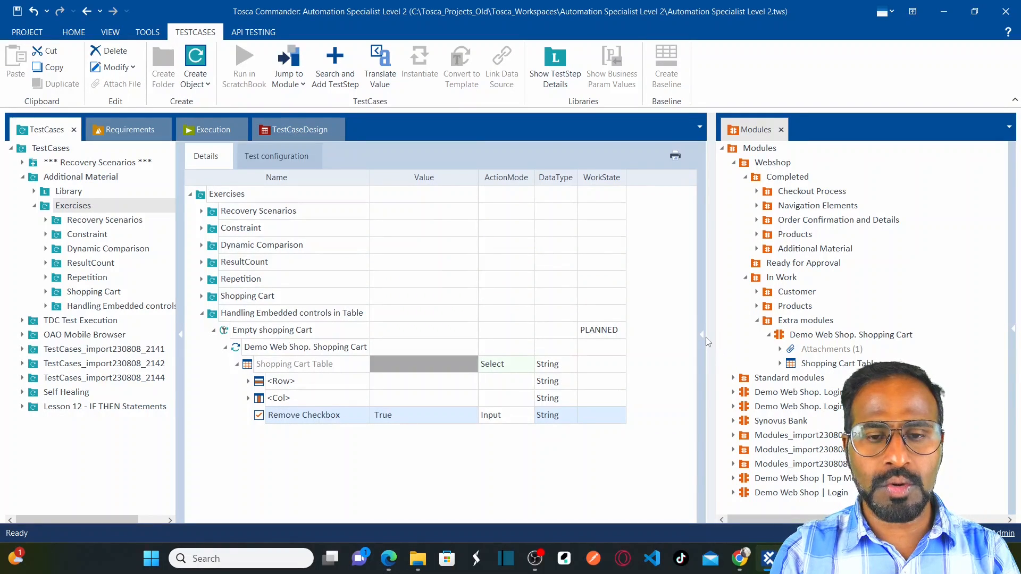
- Move Remove Checkbox beneath the <Cell> of <Row> in the Shopping Cart Table of the Demo Web Shop. Shopping Cart module
drag(707, 336, 488, 336)
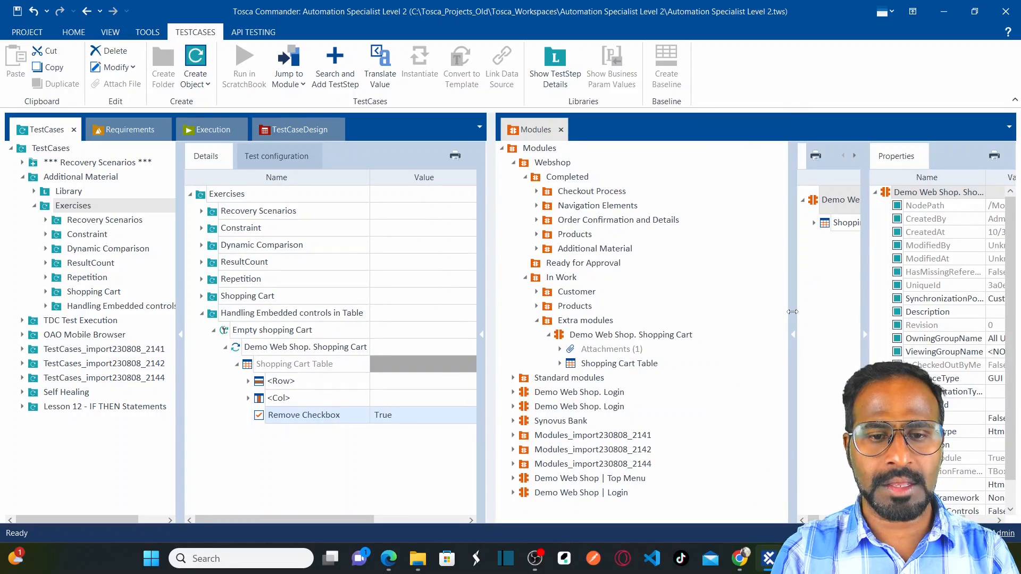
drag(826, 314, 856, 314)
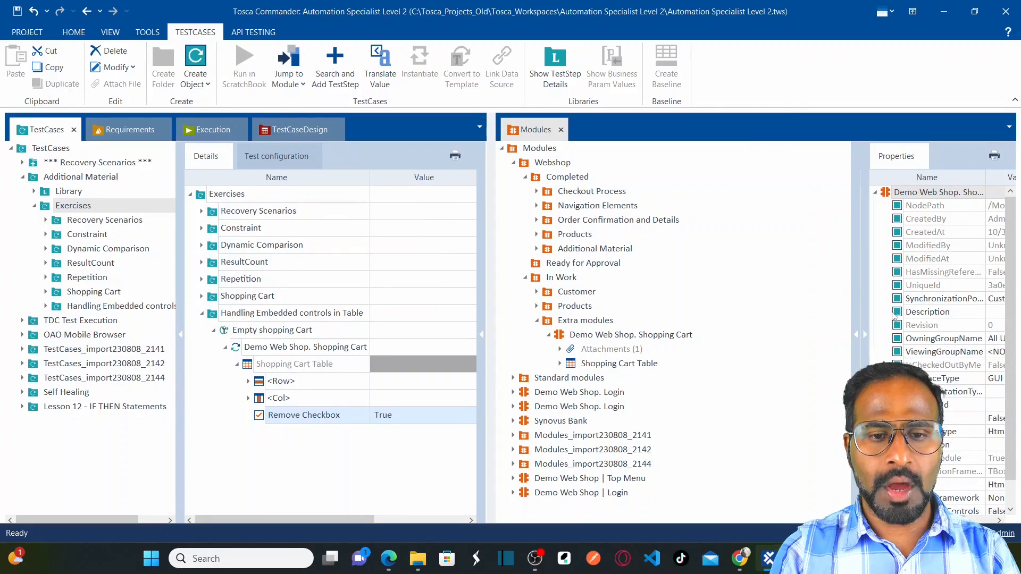
click(560, 363)
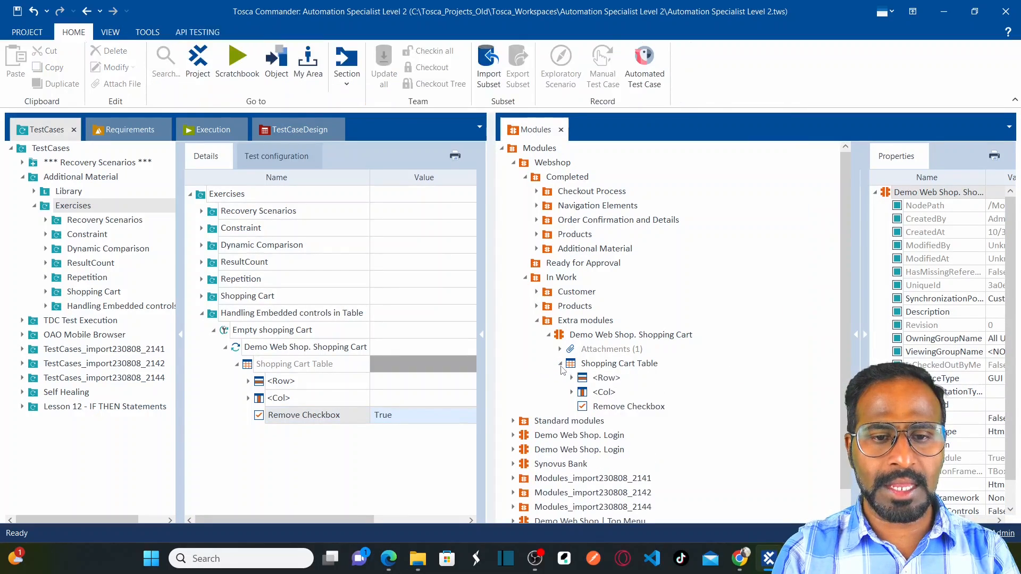
click(610, 409)
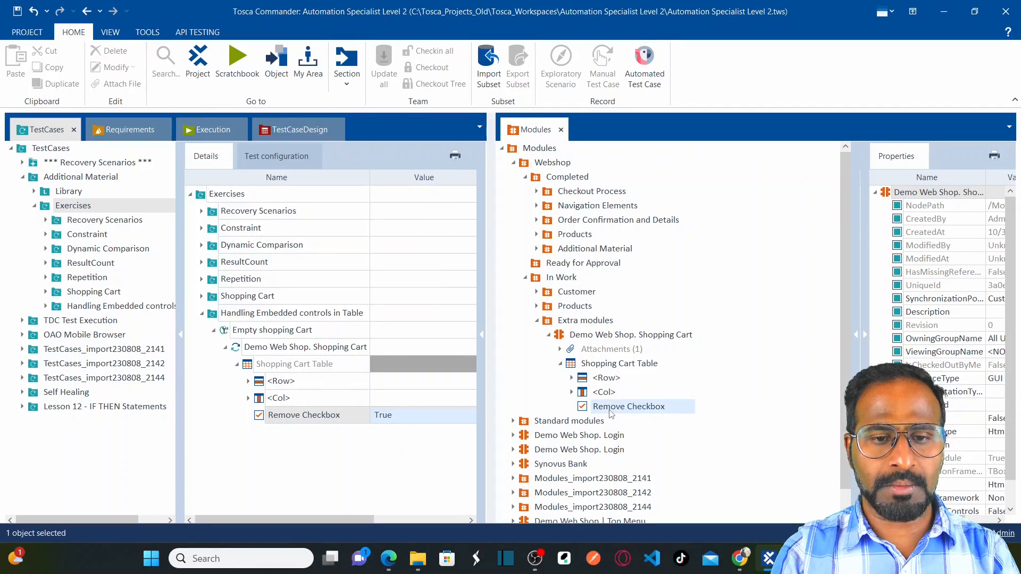
click(572, 378)
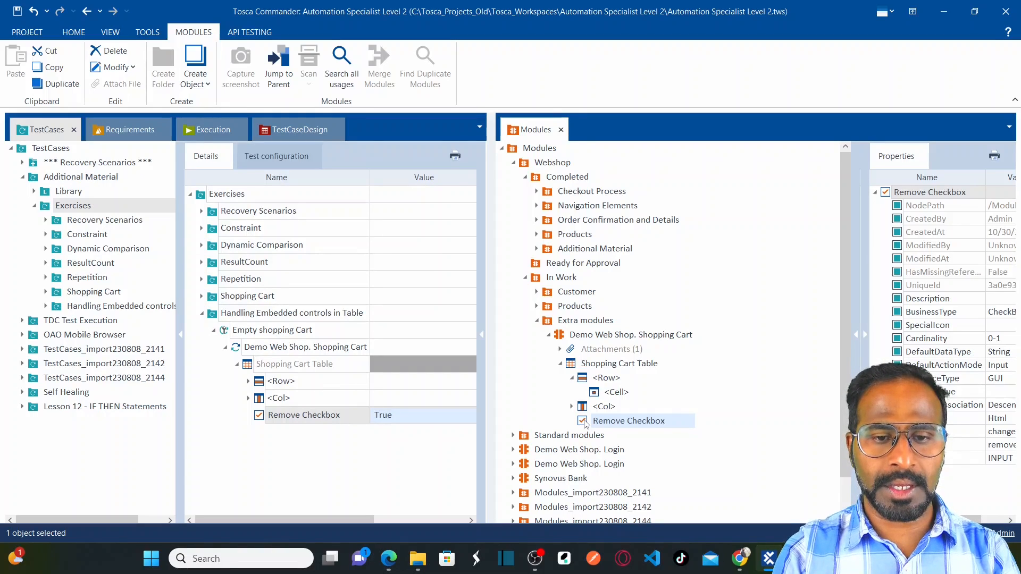
drag(587, 421, 609, 397)
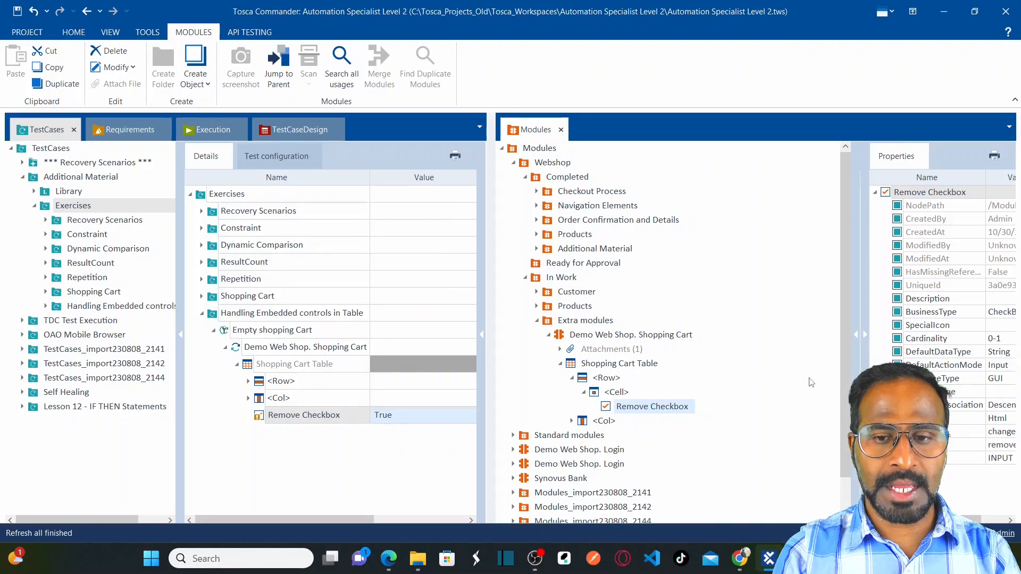
- Examine the Shopping Cart Table's <Row>, <Col> and <Cell> hierarchy and the position of Remove Checkbox in the module
scroll(846, 319, down, 1)
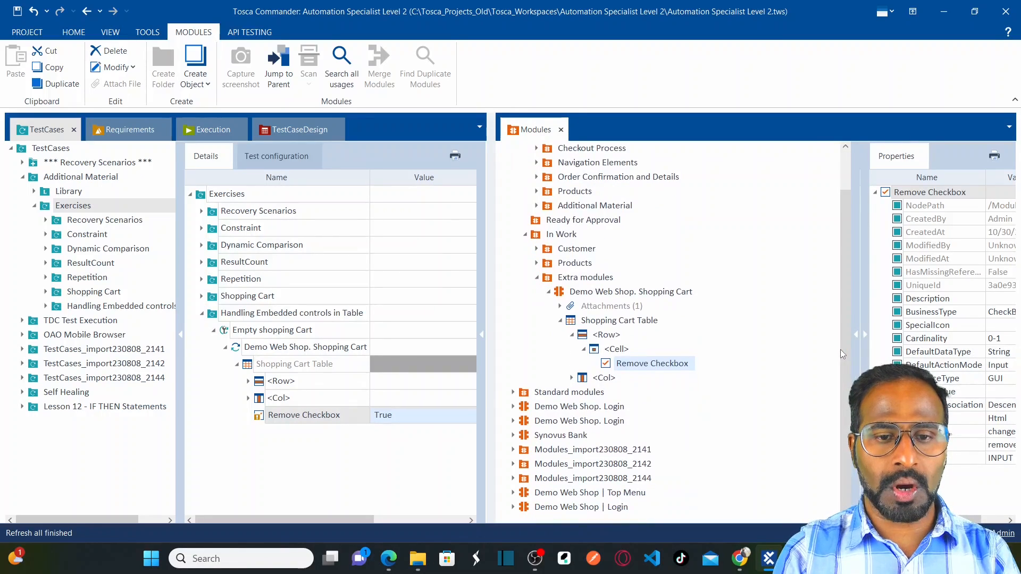
click(619, 350)
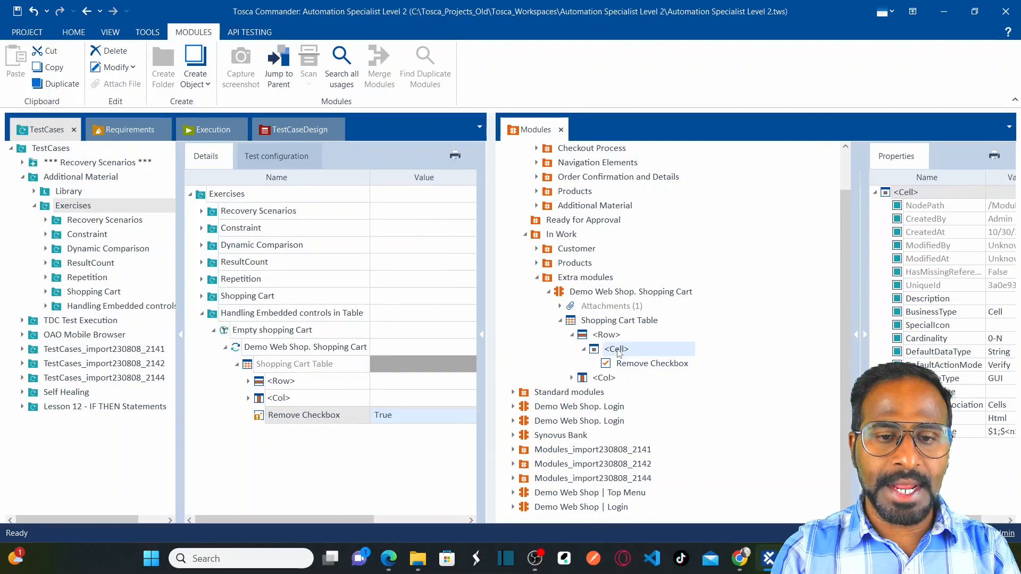
click(624, 365)
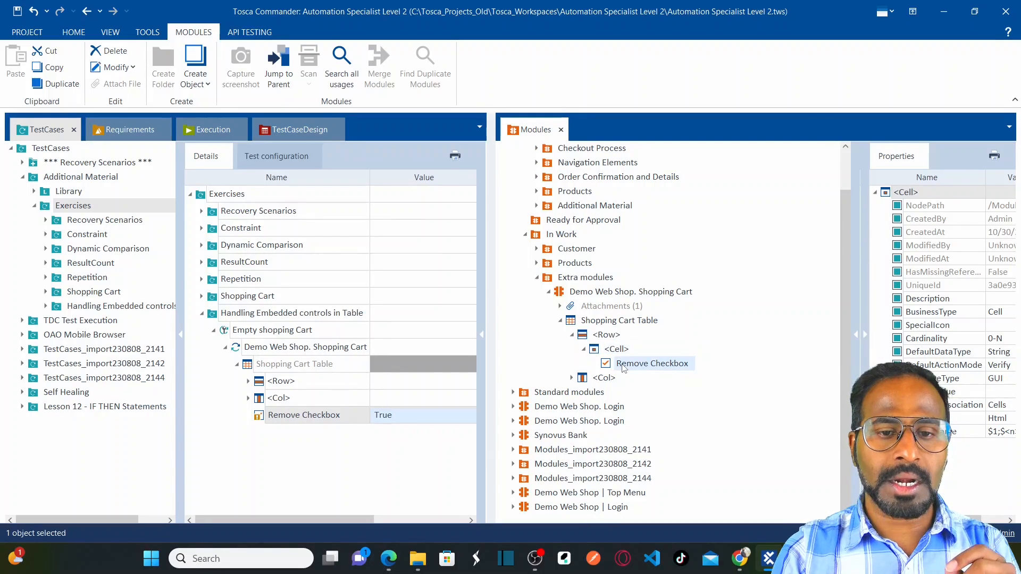
click(614, 334)
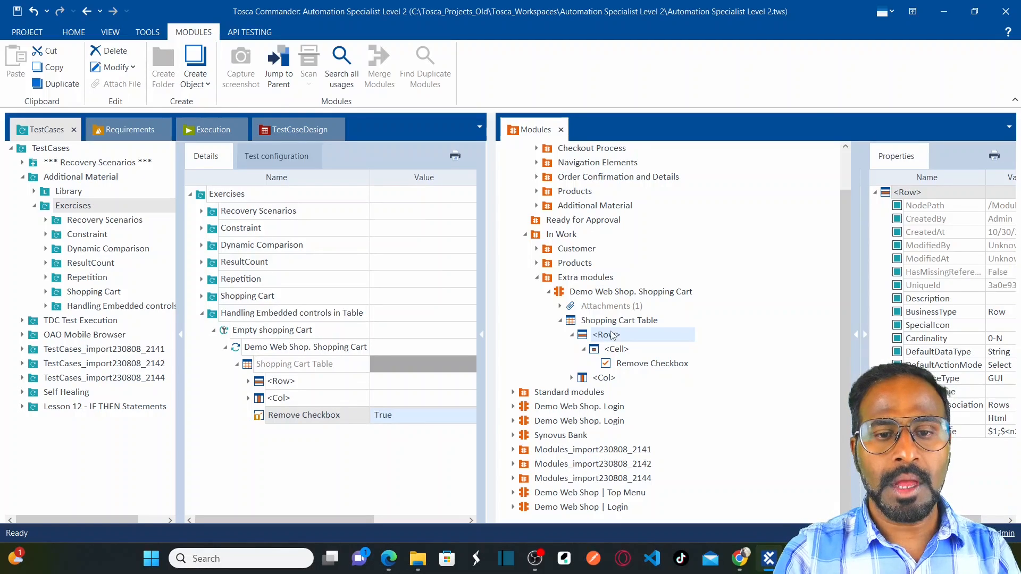
click(573, 336)
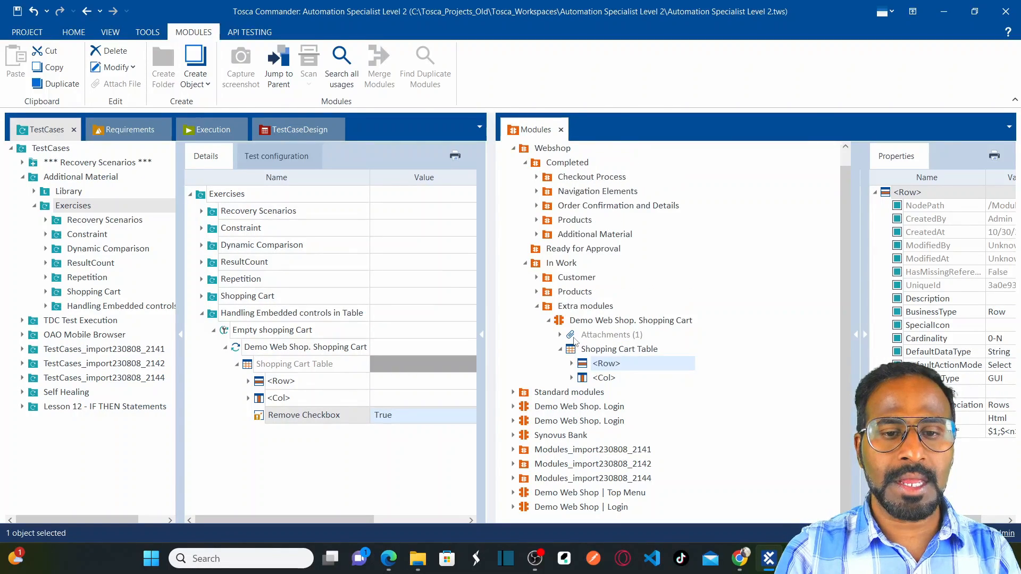
click(572, 363)
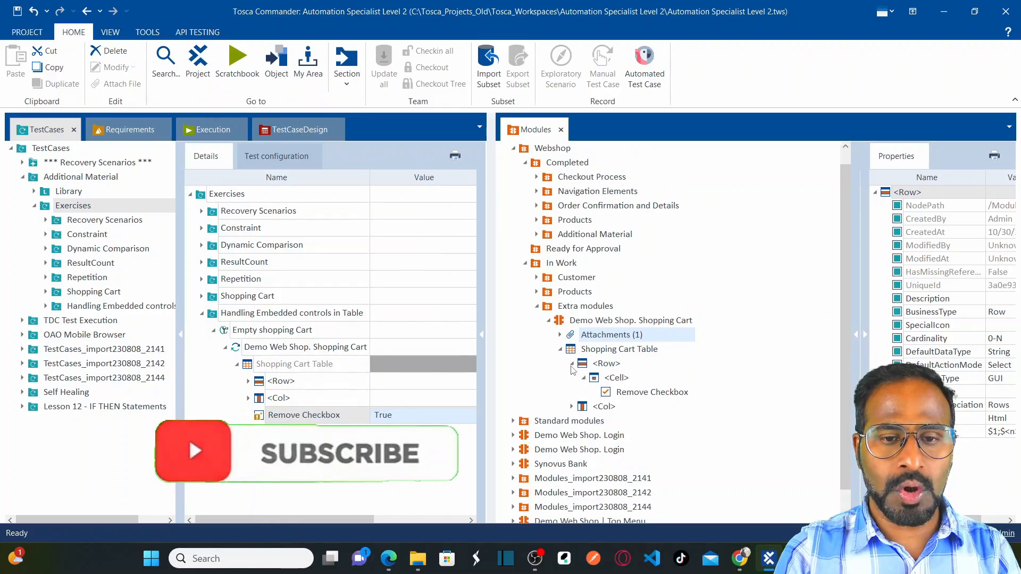
click(572, 407)
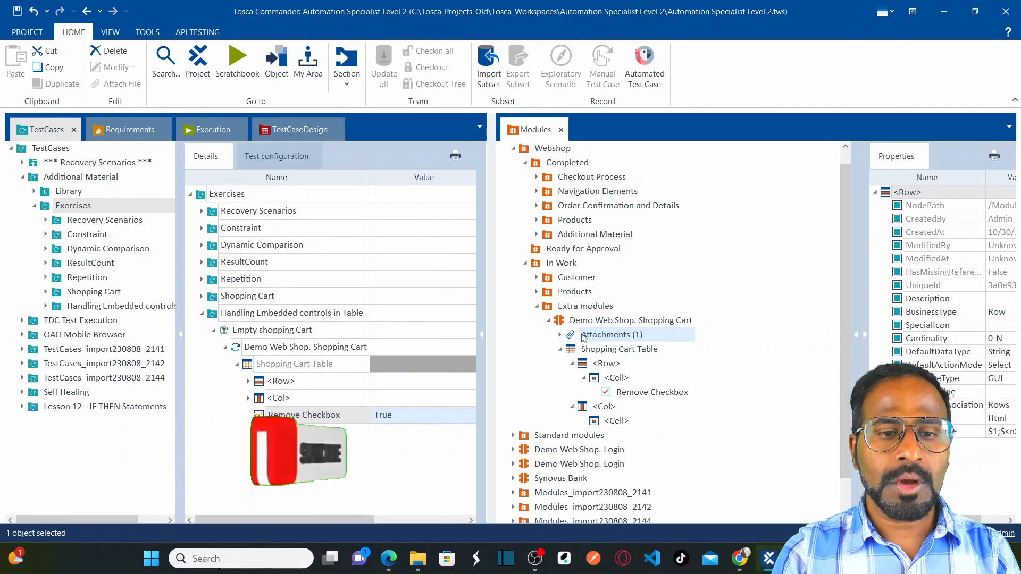
- Expand the <Row> and <Cell> entries in the Demo Web Shop. Shopping Cart test step and set the row to $1
drag(491, 294, 688, 312)
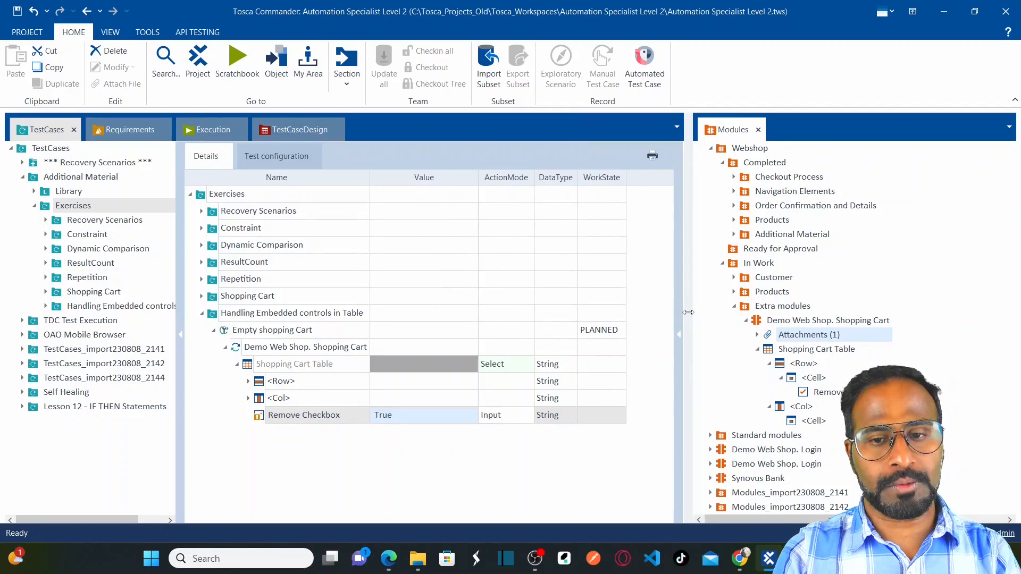
click(249, 382)
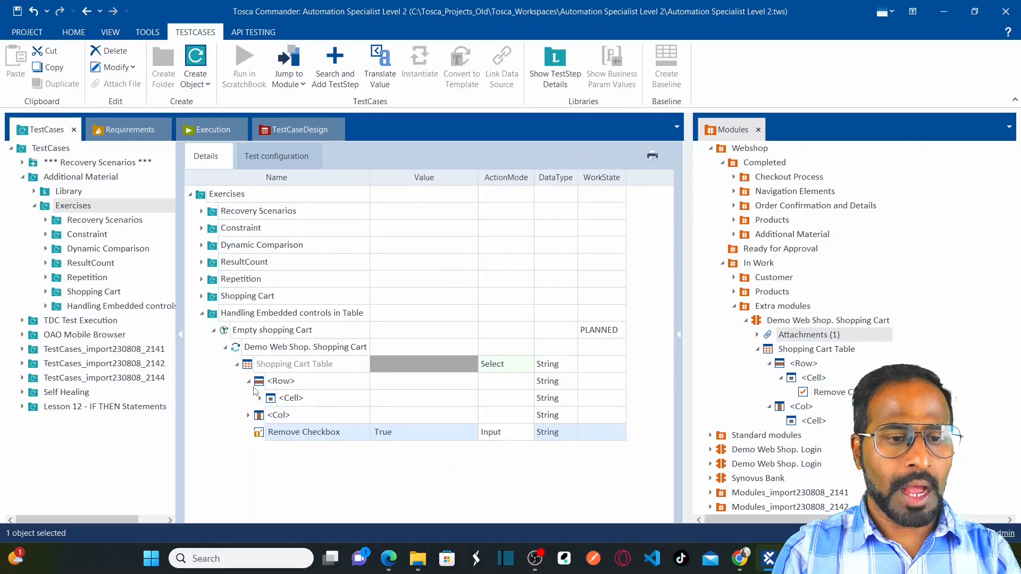
click(260, 398)
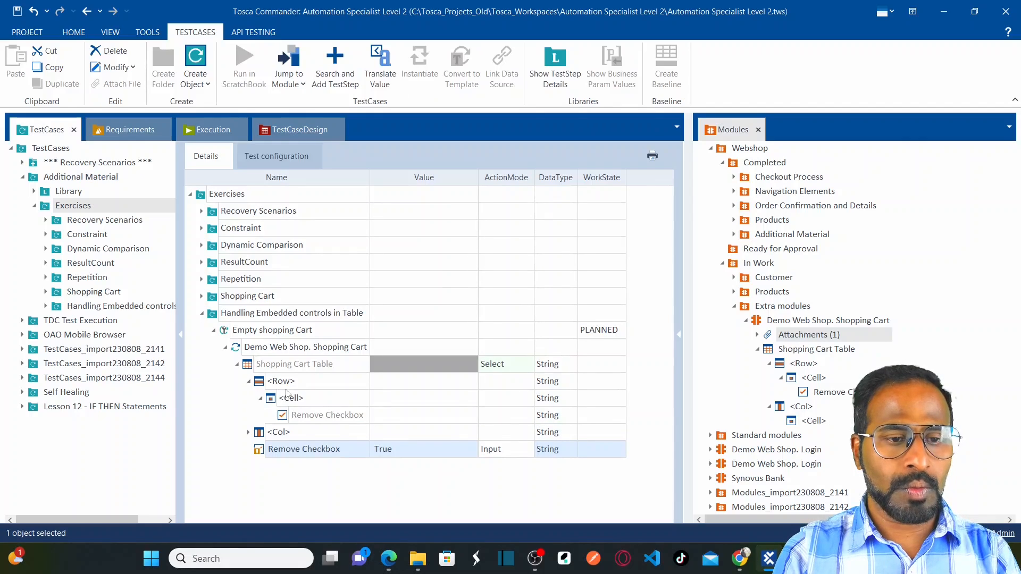
click(312, 384)
key(alt+Tab)
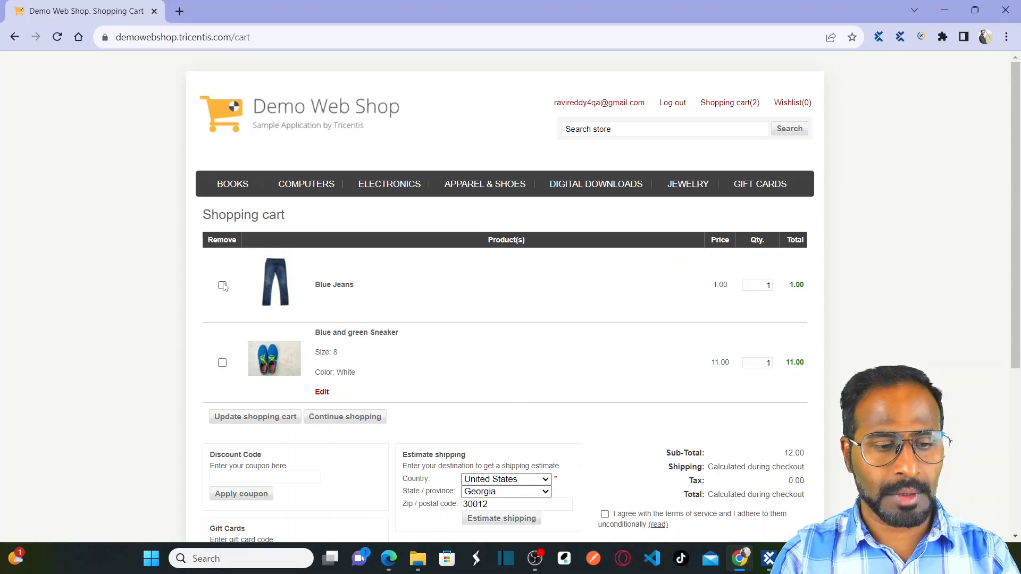
key(alt+Tab)
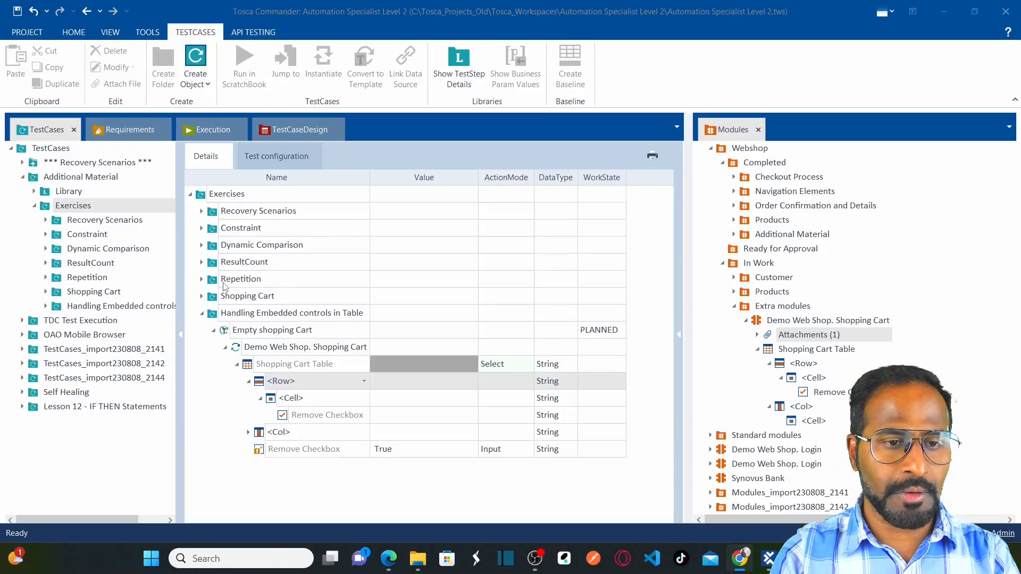
click(316, 387)
click(364, 380)
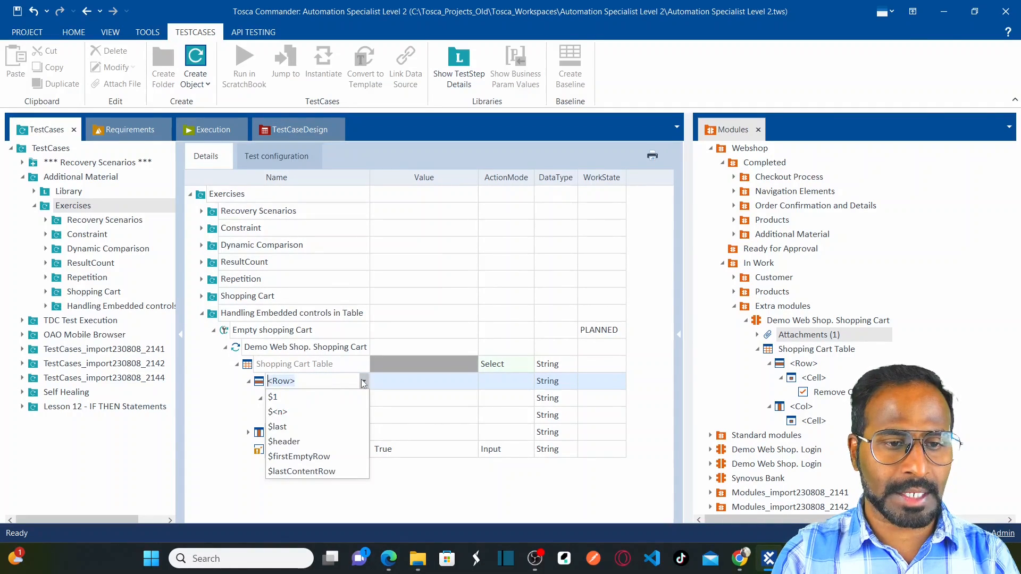
click(285, 397)
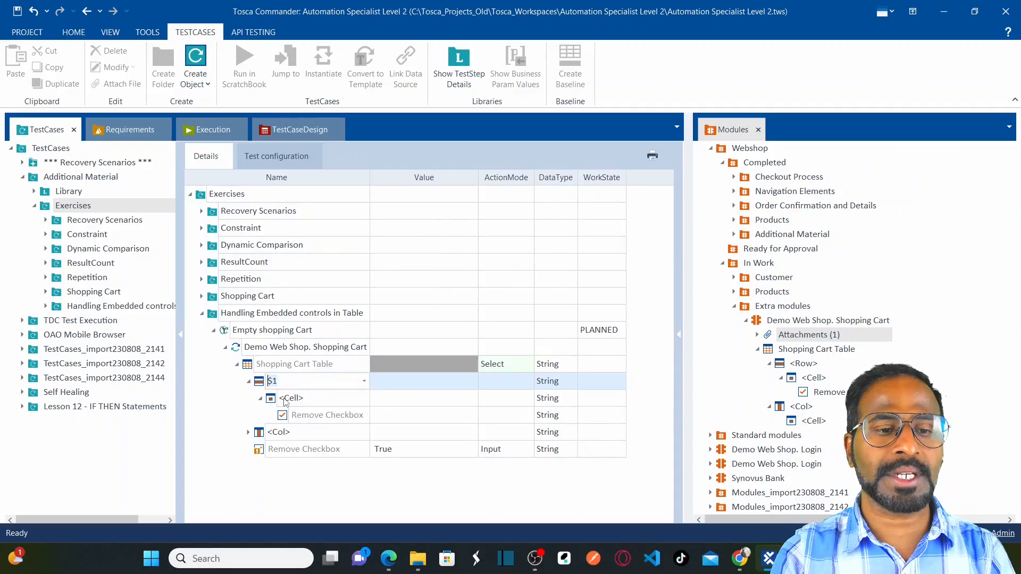
click(413, 404)
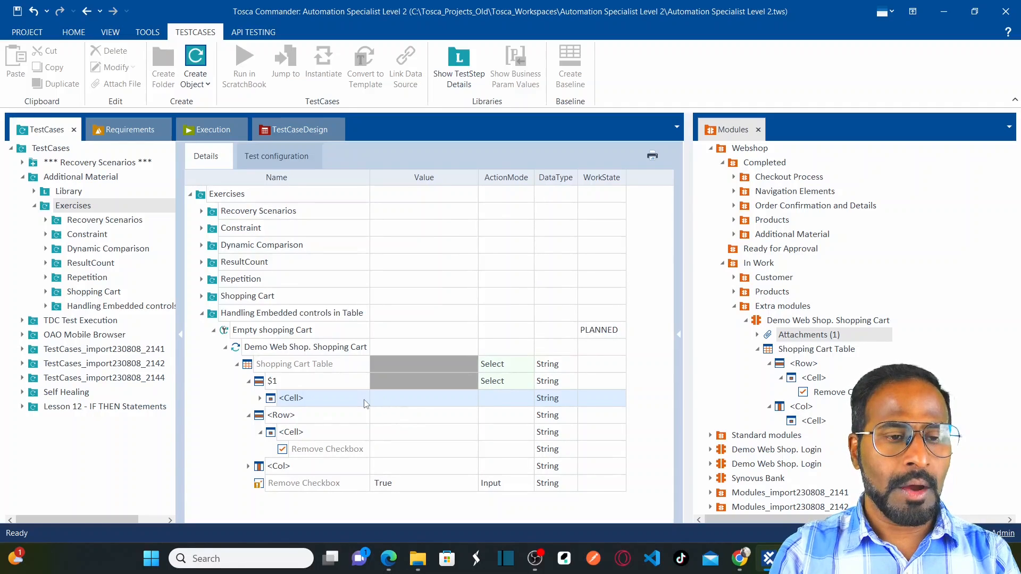
- Set the <Cell> under row $1 to the Remove column, matching the web shop's cart header, and select its Remove Checkbox value
key(alt+Tab)
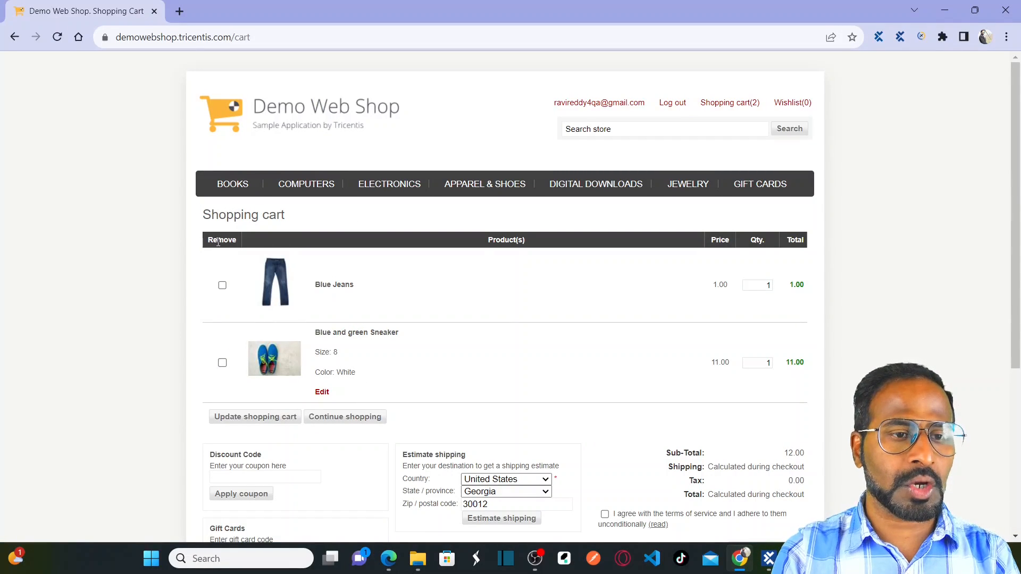
key(alt+Tab)
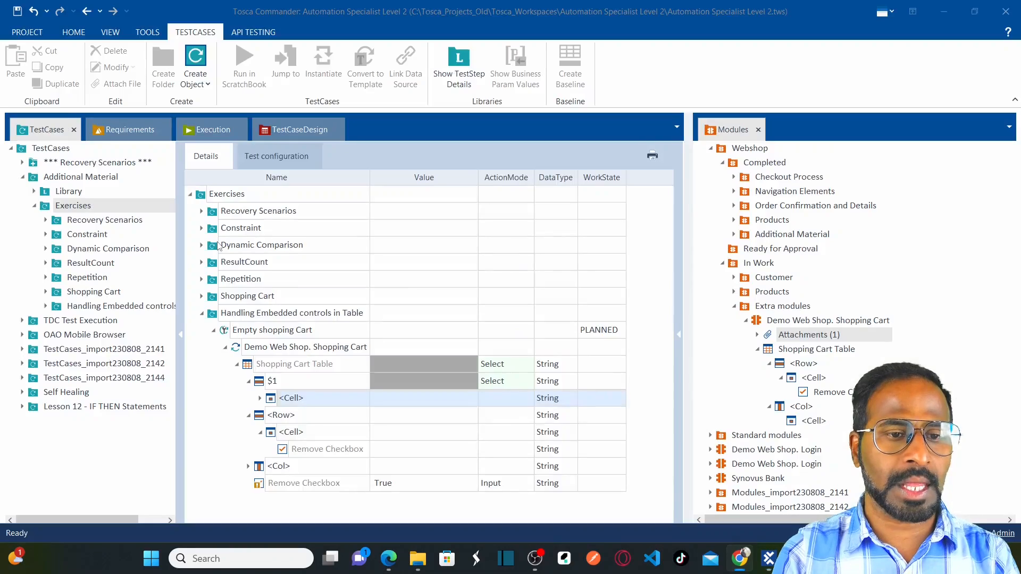
click(365, 398)
click(311, 458)
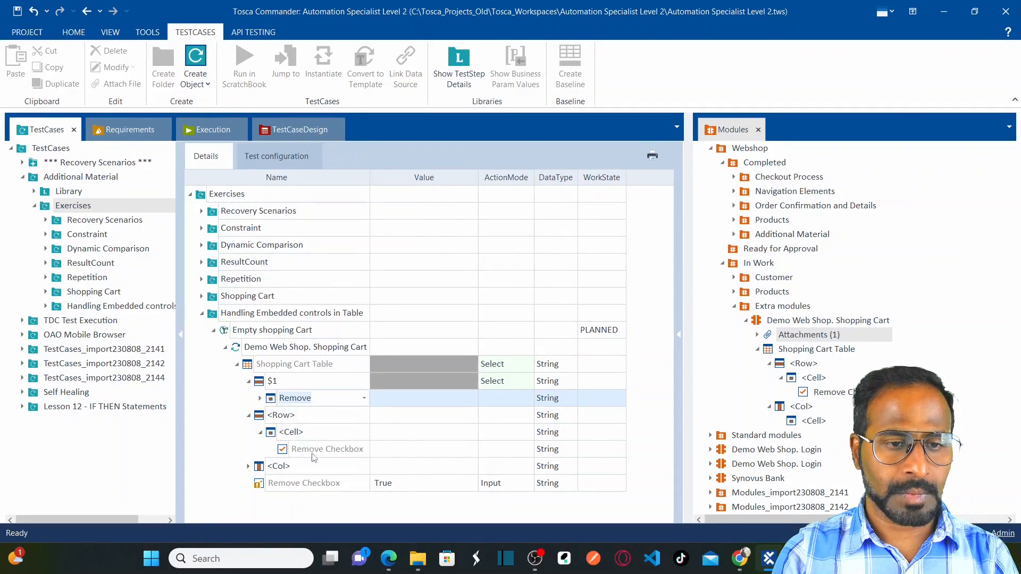
click(422, 438)
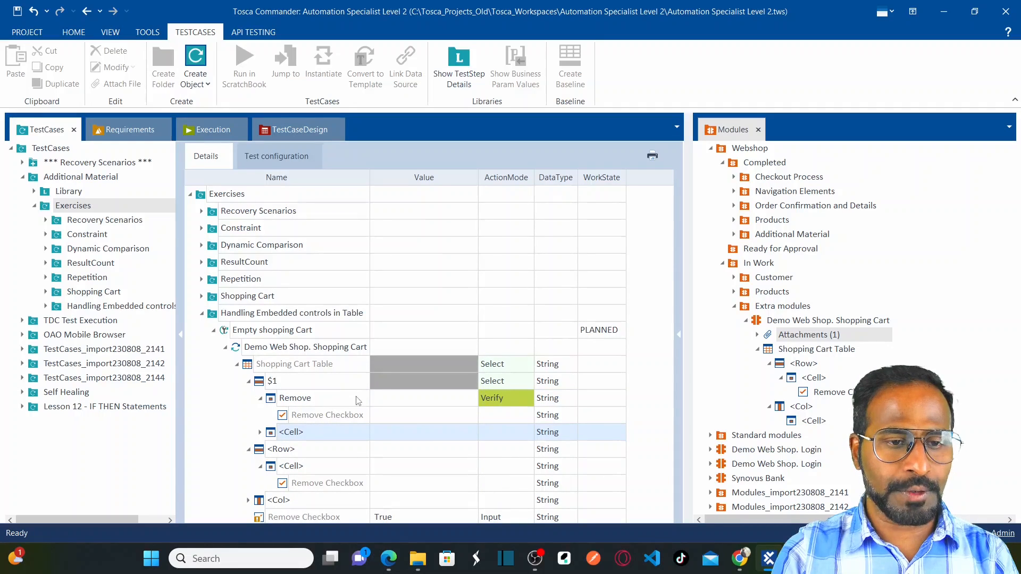
click(425, 398)
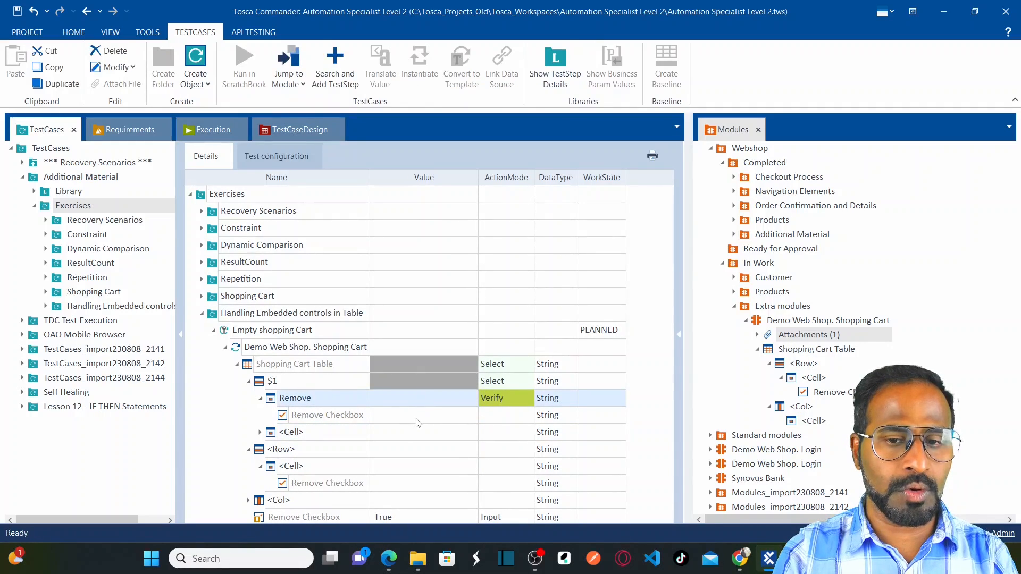
click(417, 420)
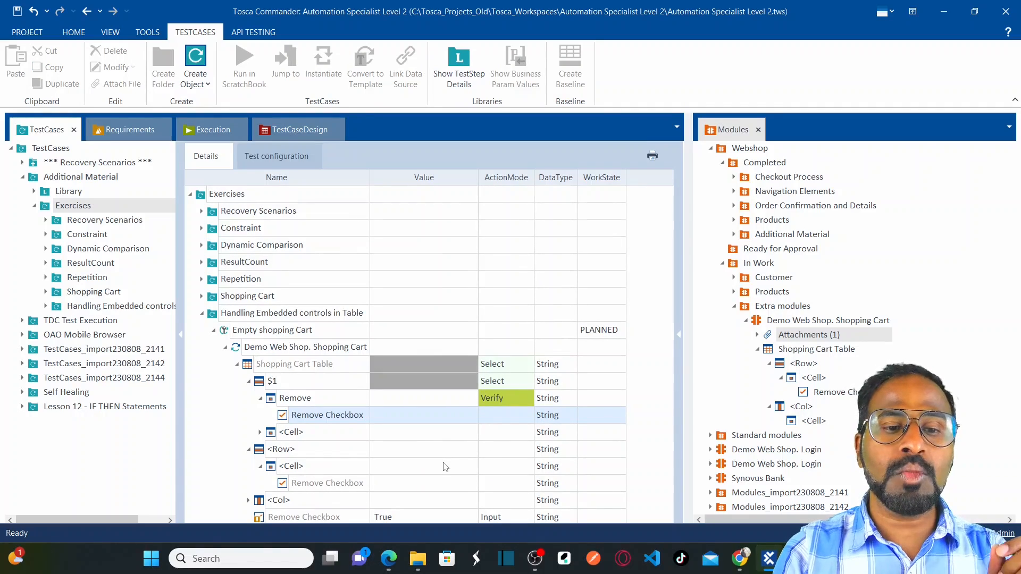
- Set the Remove Checkbox in row $1's Remove cell to True and compare it with the products in the web shop cart
click(445, 420)
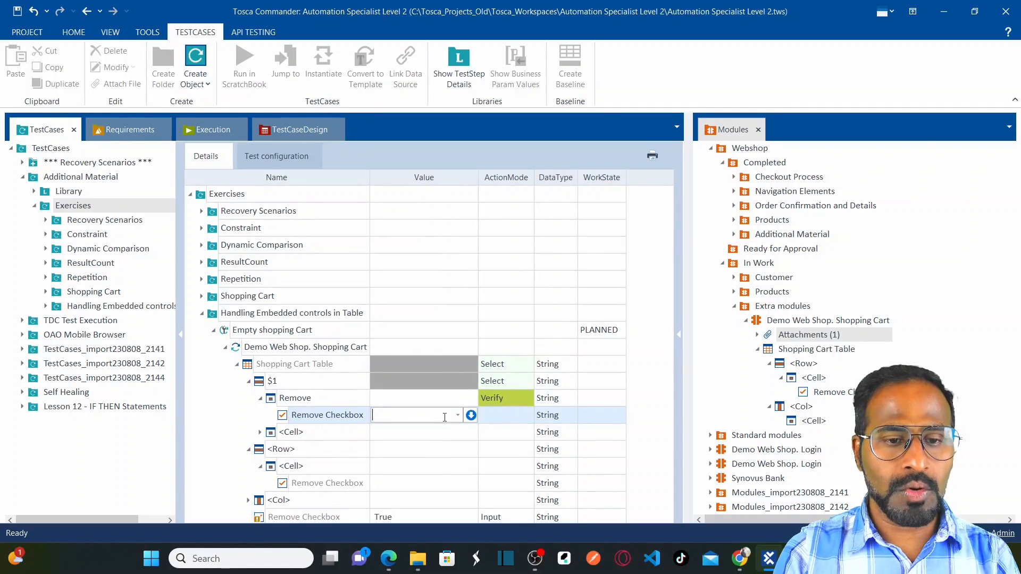
click(457, 416)
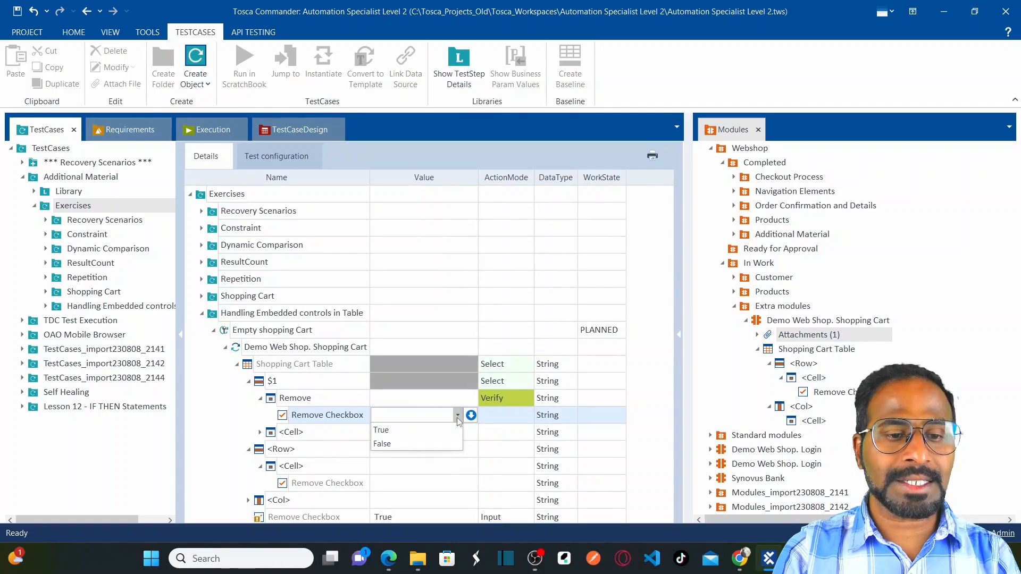
click(390, 430)
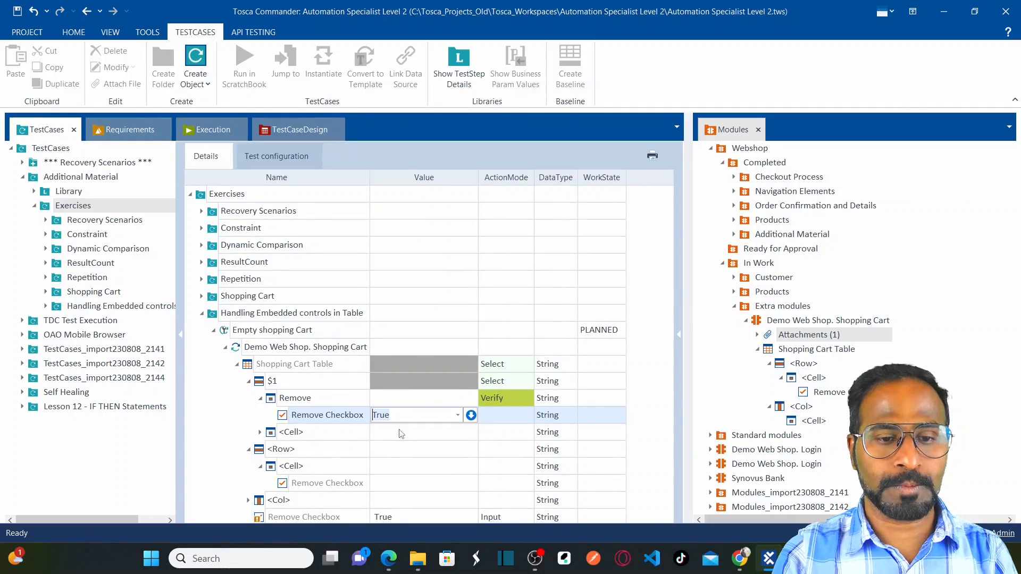
click(496, 433)
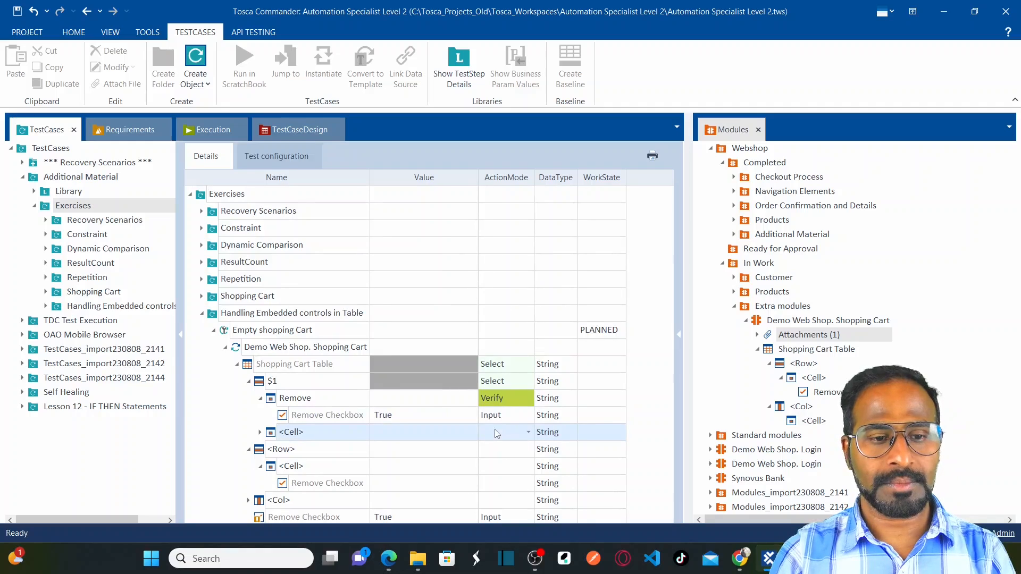
click(439, 419)
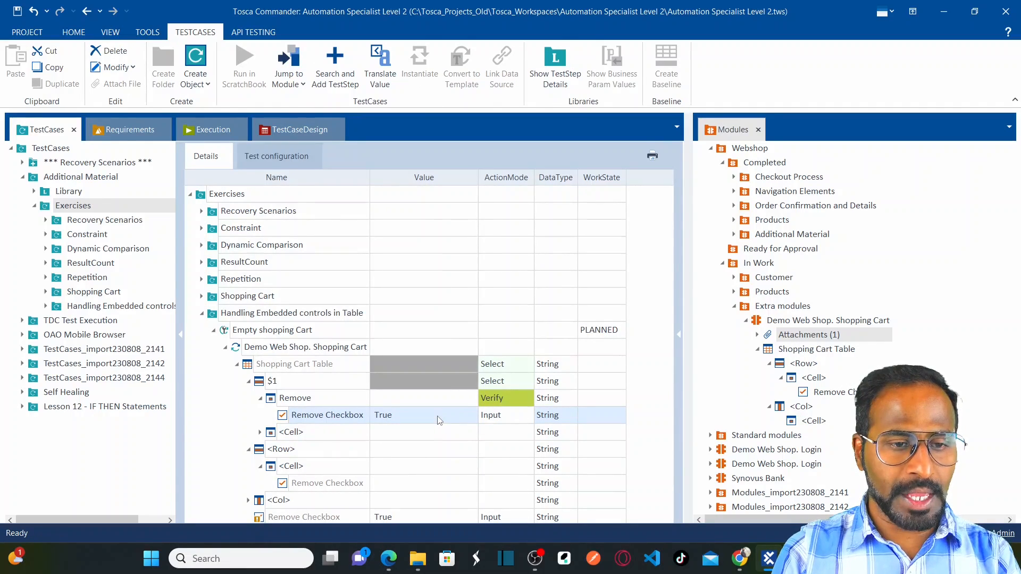
key(alt+Tab)
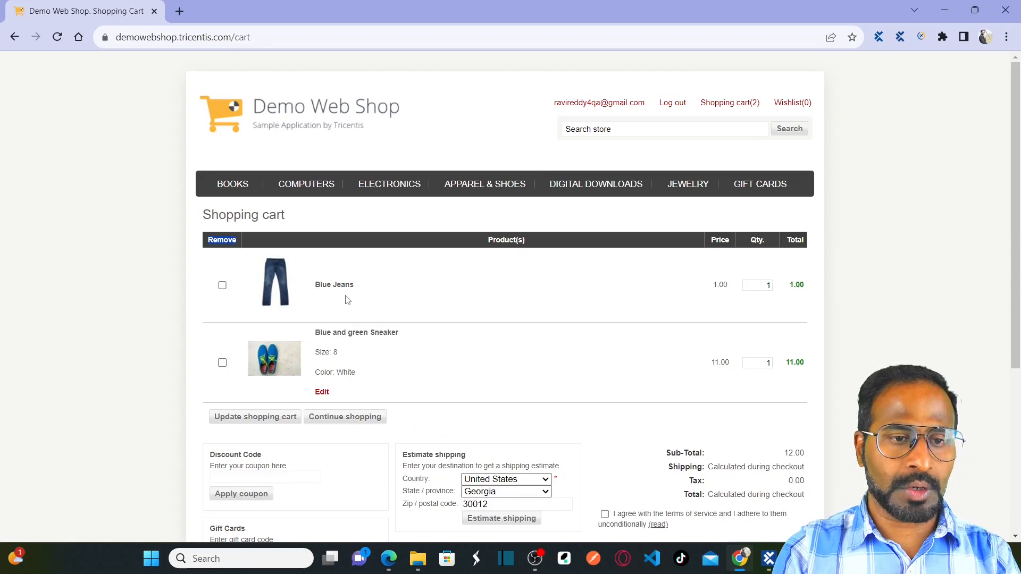
key(alt+Tab)
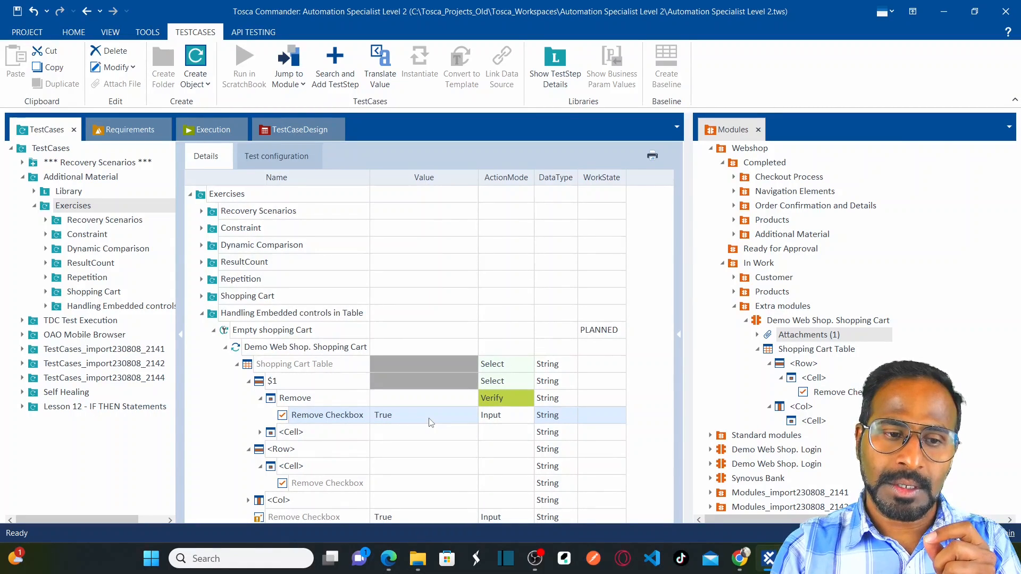
- Change the ActionMode of the Remove cell under row $1 to Select
click(515, 398)
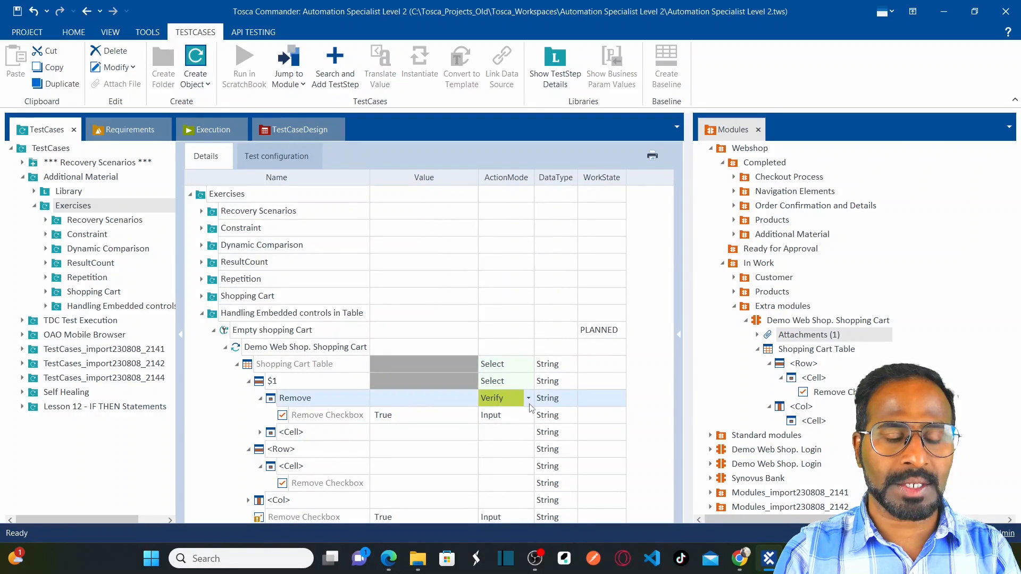
click(528, 398)
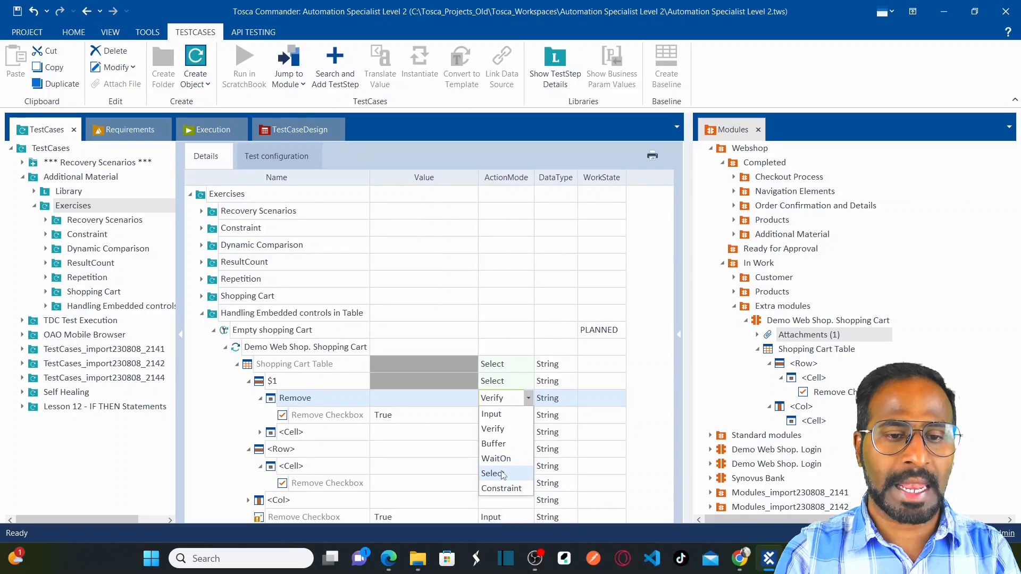
click(493, 473)
click(508, 417)
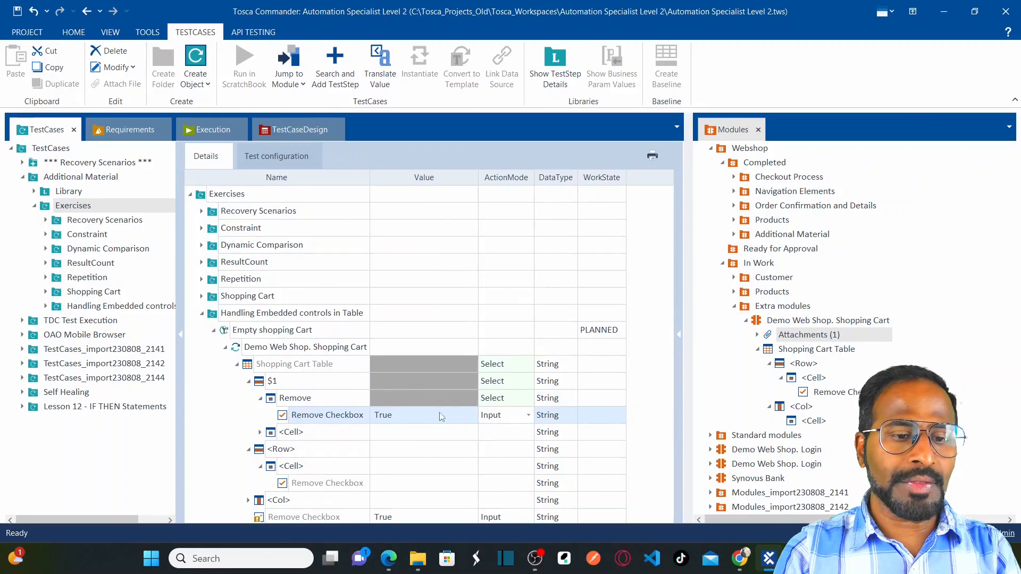
- Collapse the unused <Row> and delete the leftover Remove Checkbox value directly beneath the Shopping Cart Table in the test step
click(330, 518)
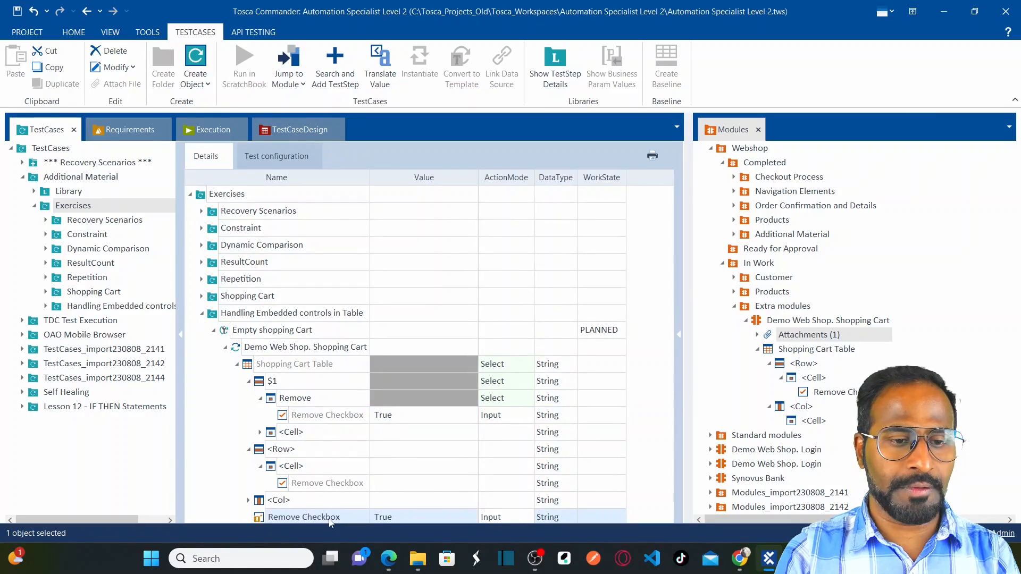
click(238, 365)
click(236, 365)
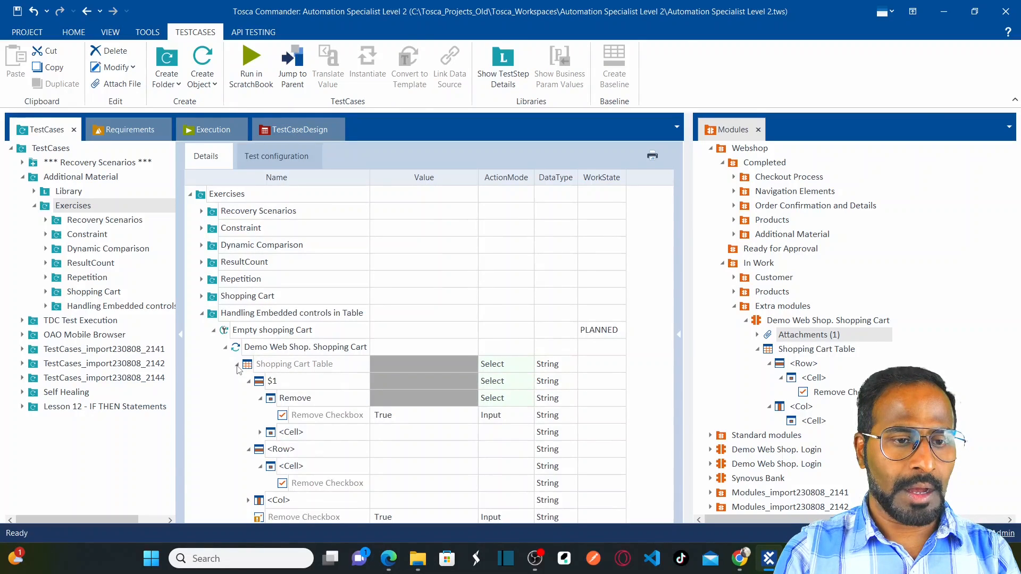
click(249, 450)
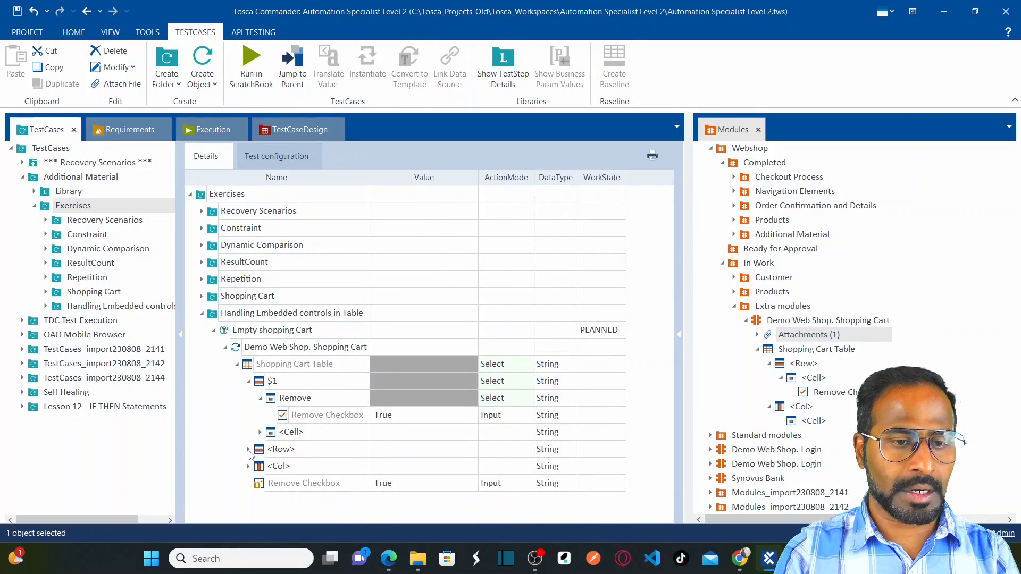
click(300, 484)
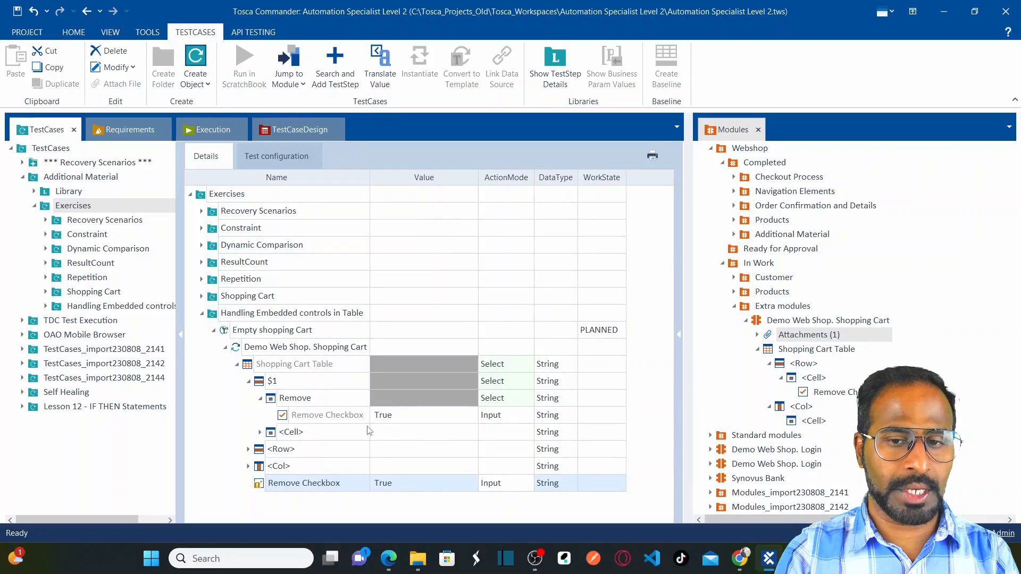
click(307, 490)
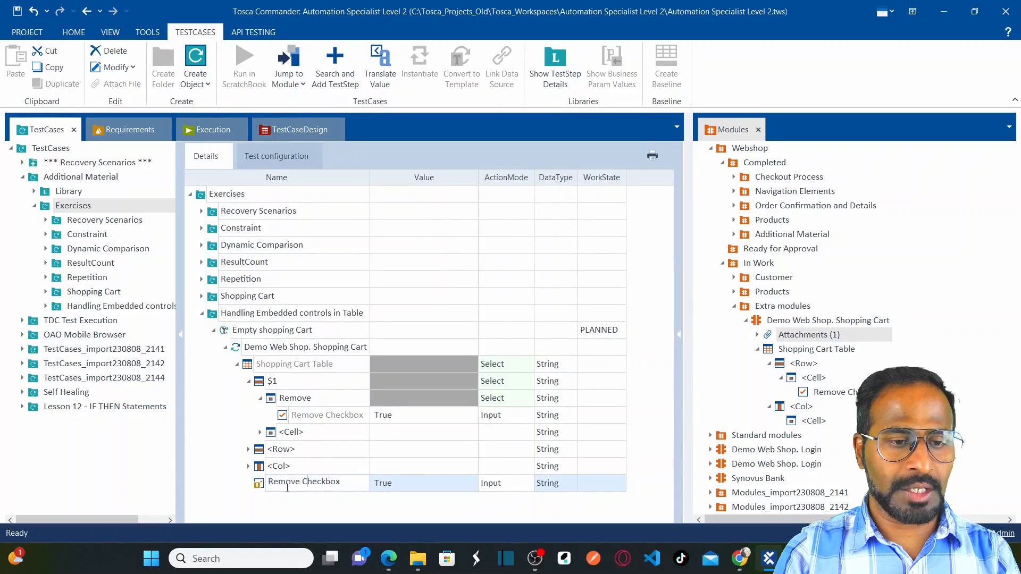
right_click(259, 487)
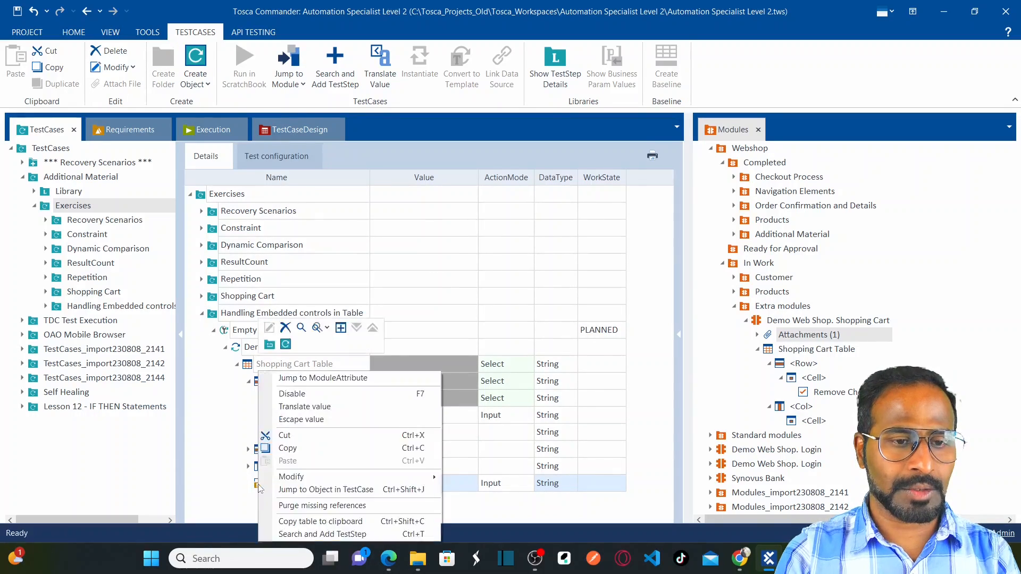
click(286, 345)
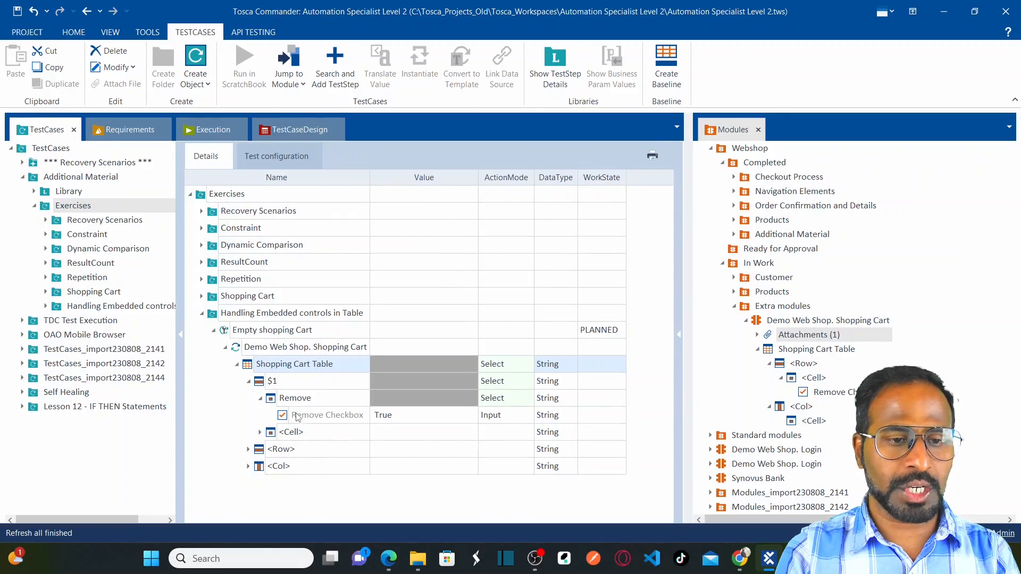
- Check the values under row $1 and run the Empty shopping Cart test case in ScratchBook
click(249, 382)
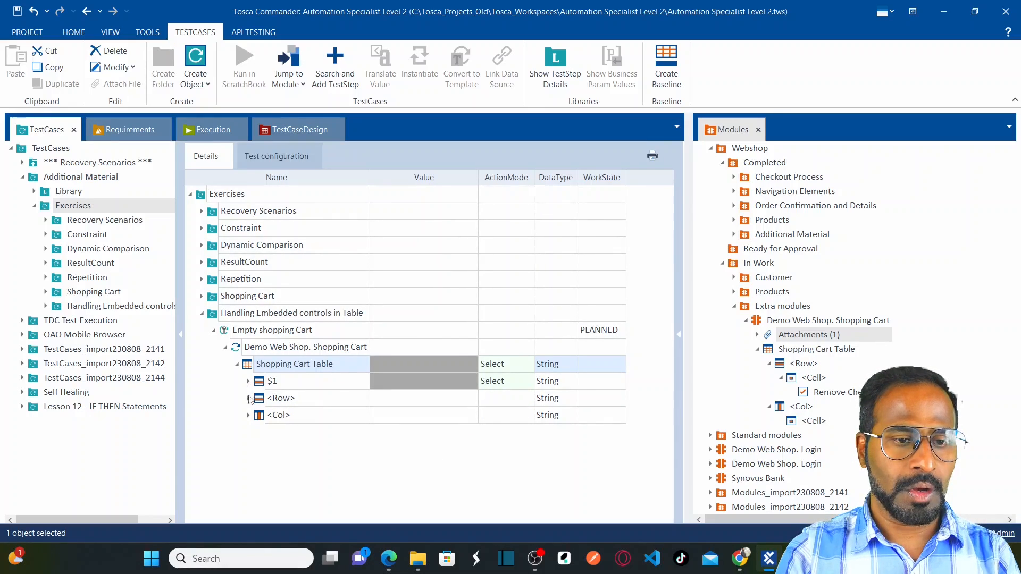
click(248, 381)
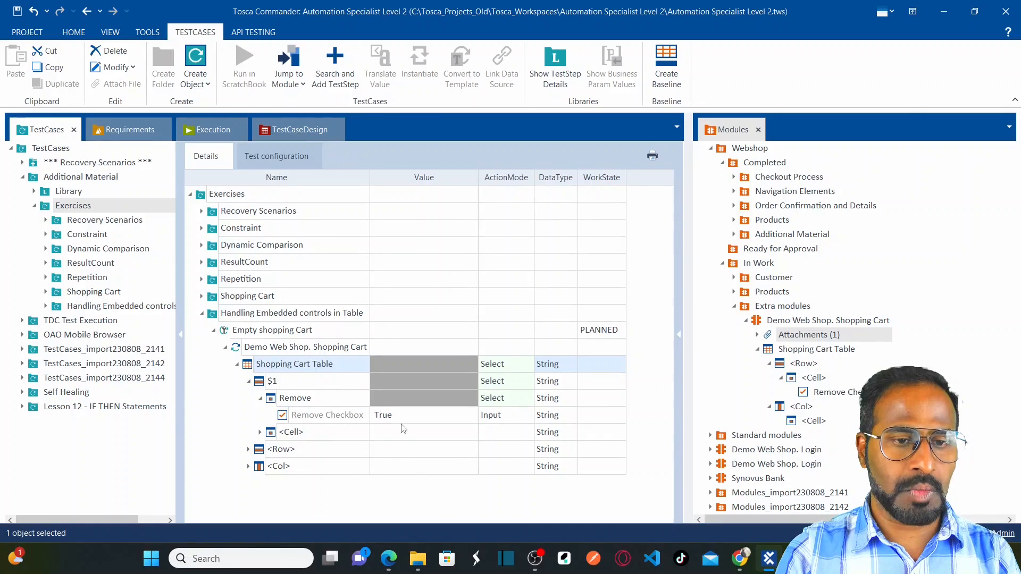
click(253, 338)
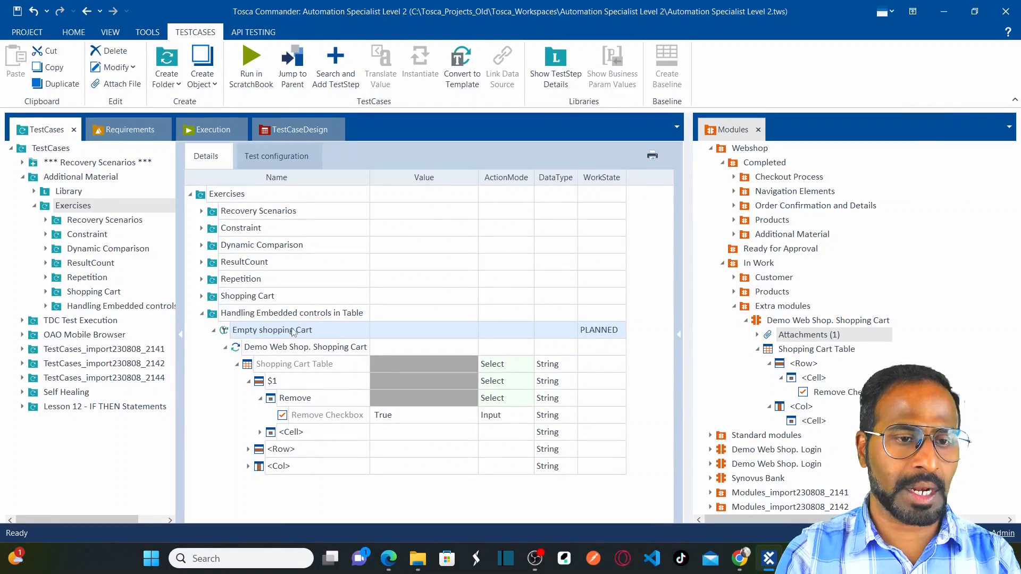
right_click(229, 334)
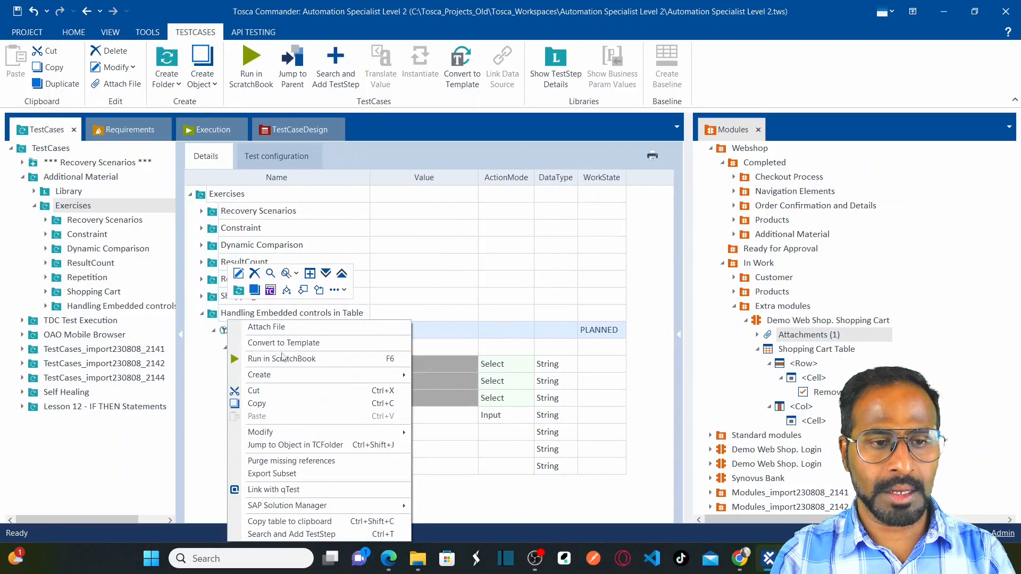
click(298, 359)
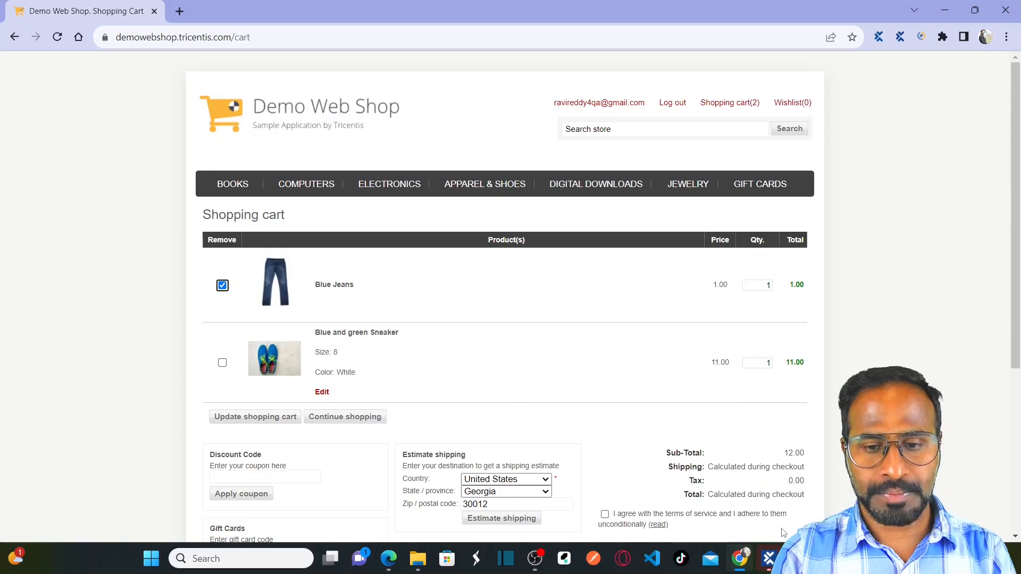
- Return to Tosca Commander, expand the ScratchBook results down to the Remove Checkbox, and close the ScratchBook
click(770, 565)
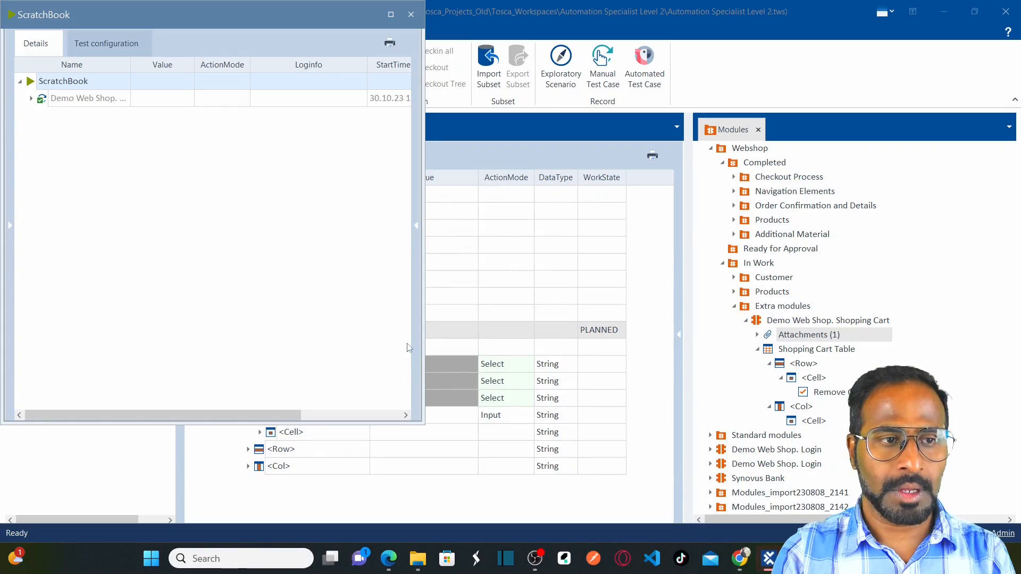
click(30, 99)
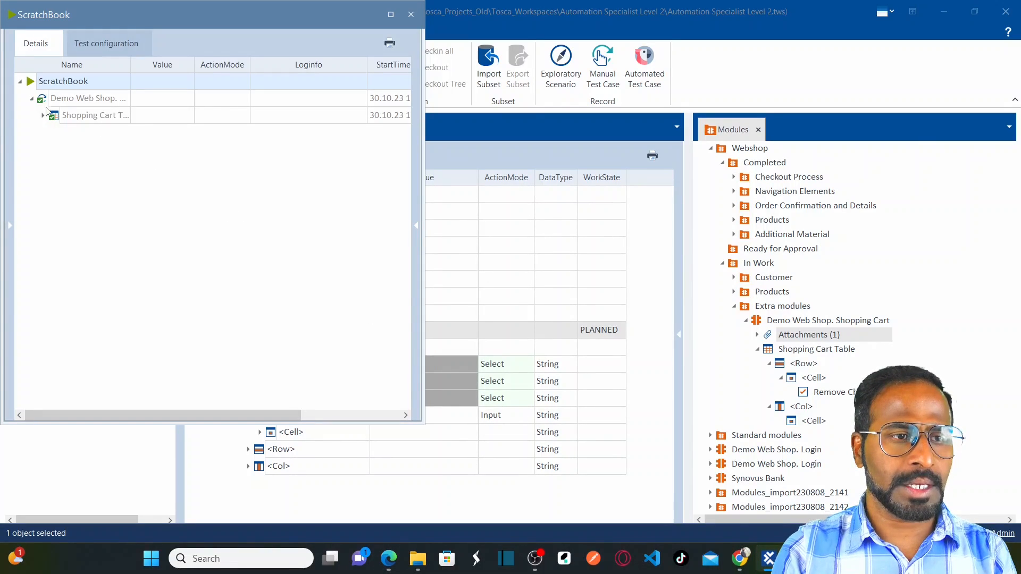
click(43, 116)
click(56, 133)
click(66, 150)
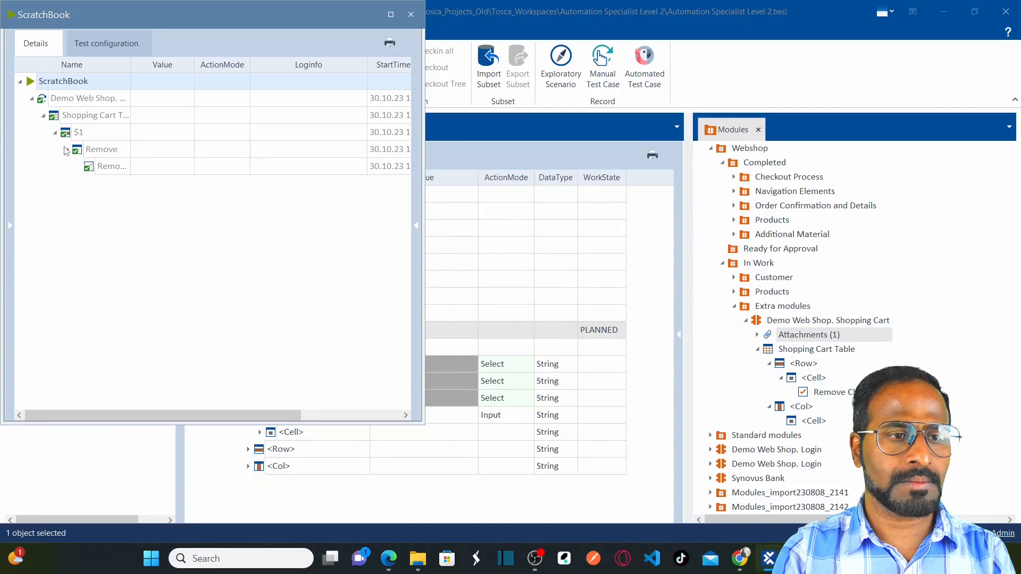
click(411, 15)
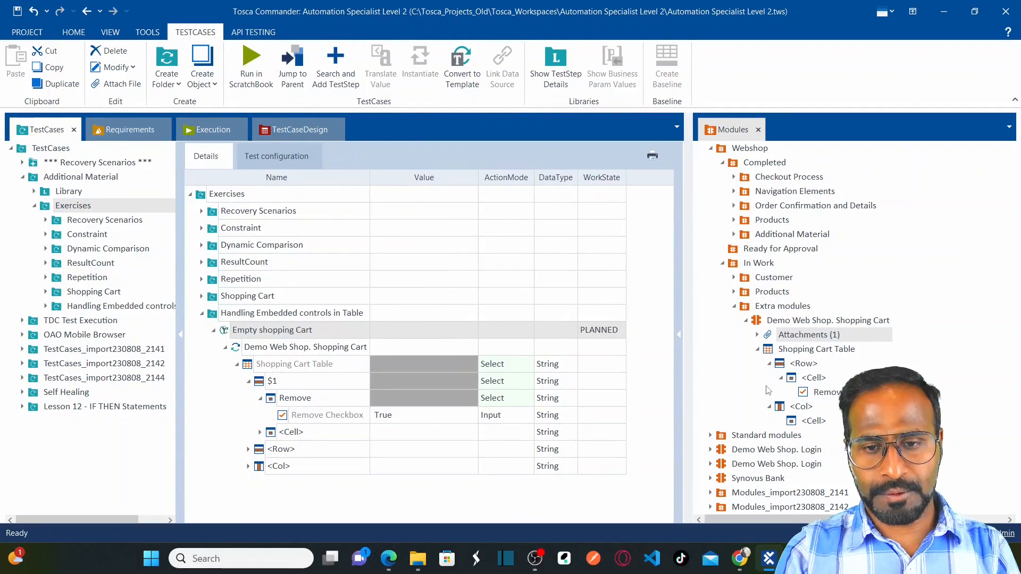
click(831, 394)
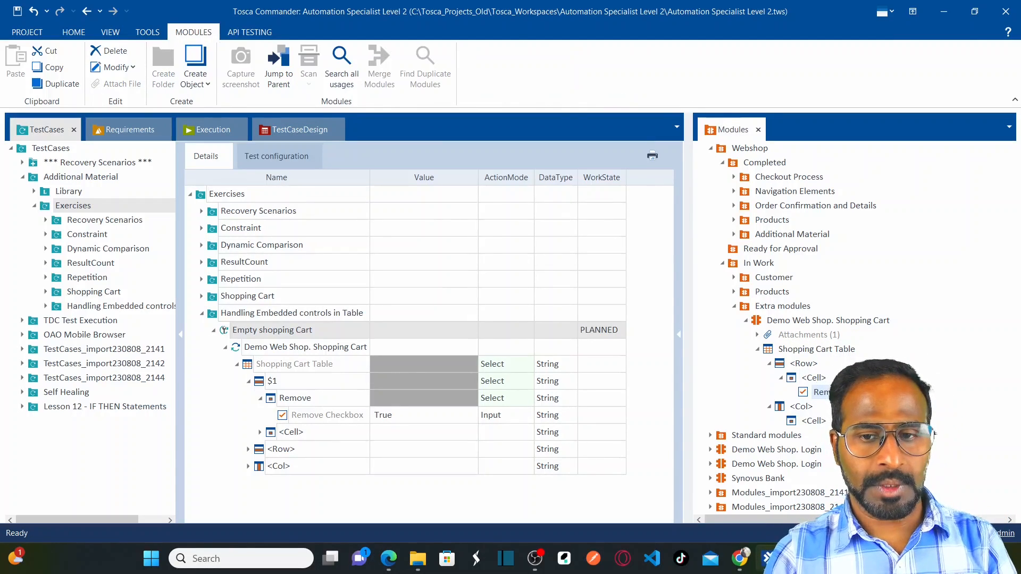
right_click(830, 395)
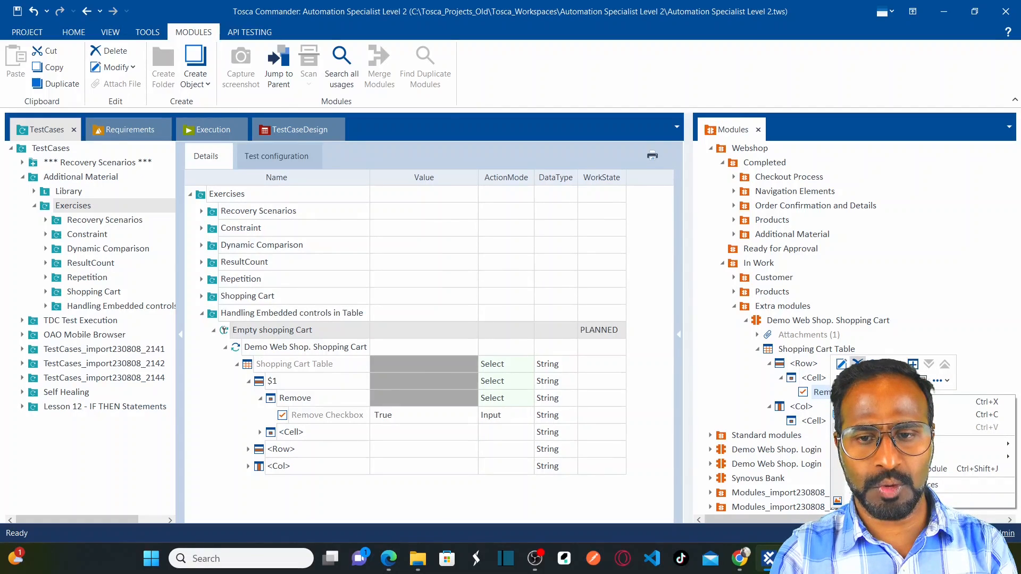
click(858, 364)
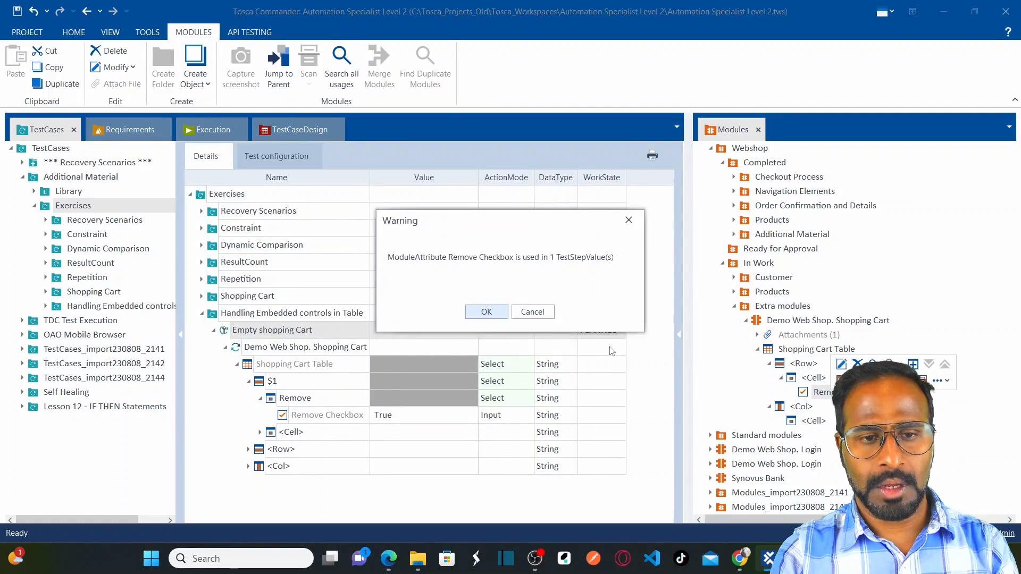
click(541, 315)
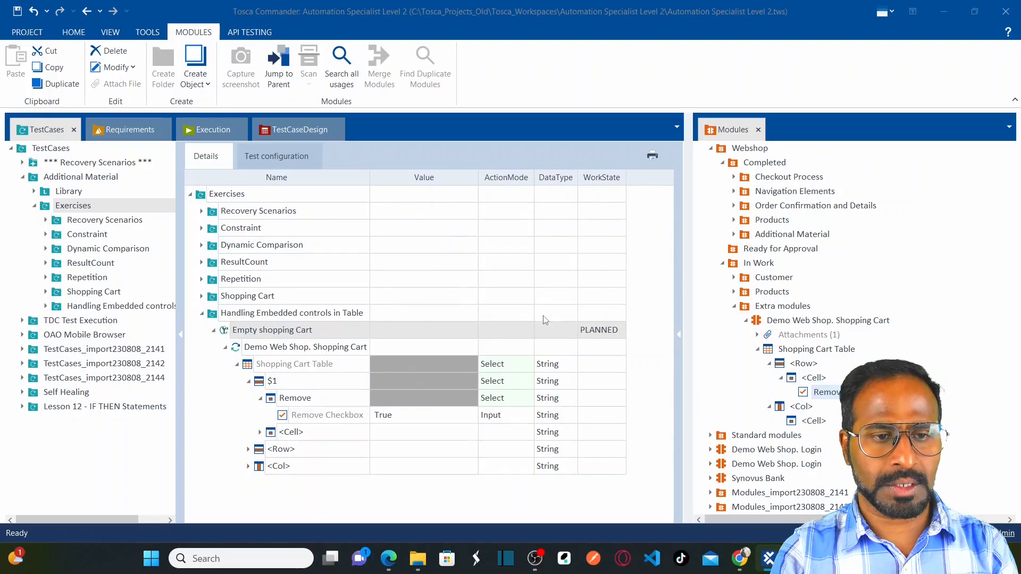
- Delete the Demo Web Shop. Shopping Cart test step from the Empty shopping Cart test case
right_click(321, 334)
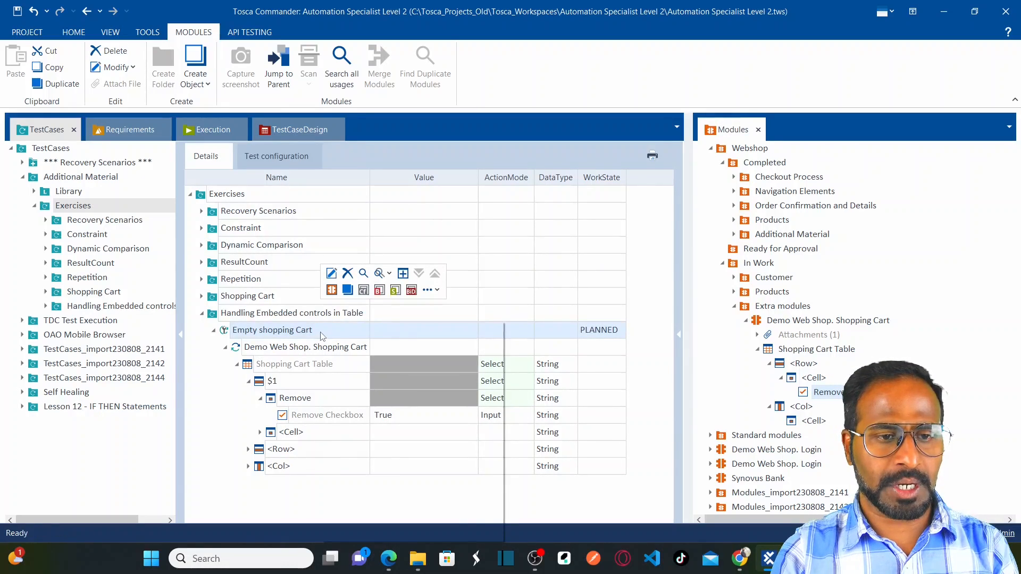
click(283, 351)
right_click(283, 351)
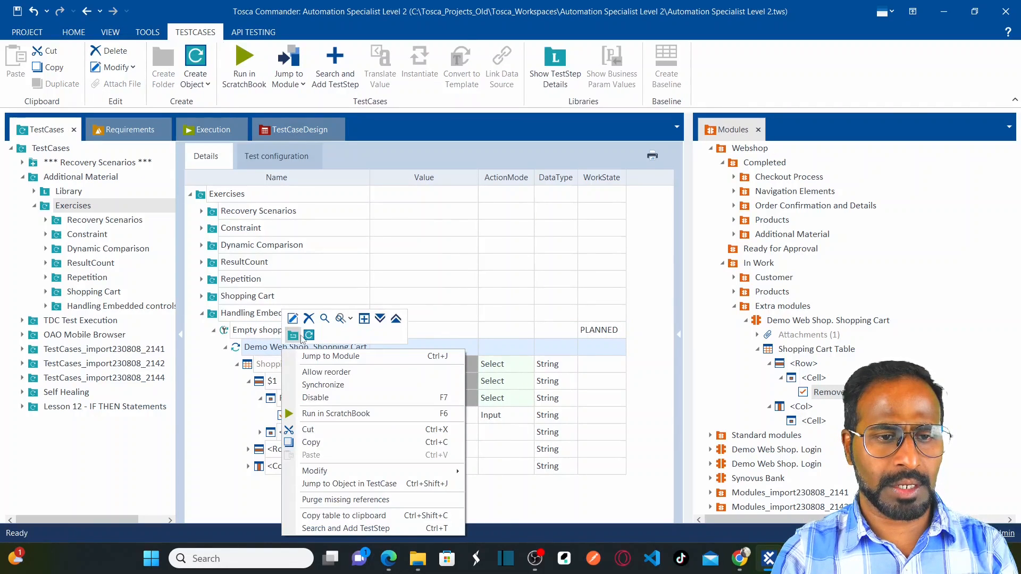
click(307, 323)
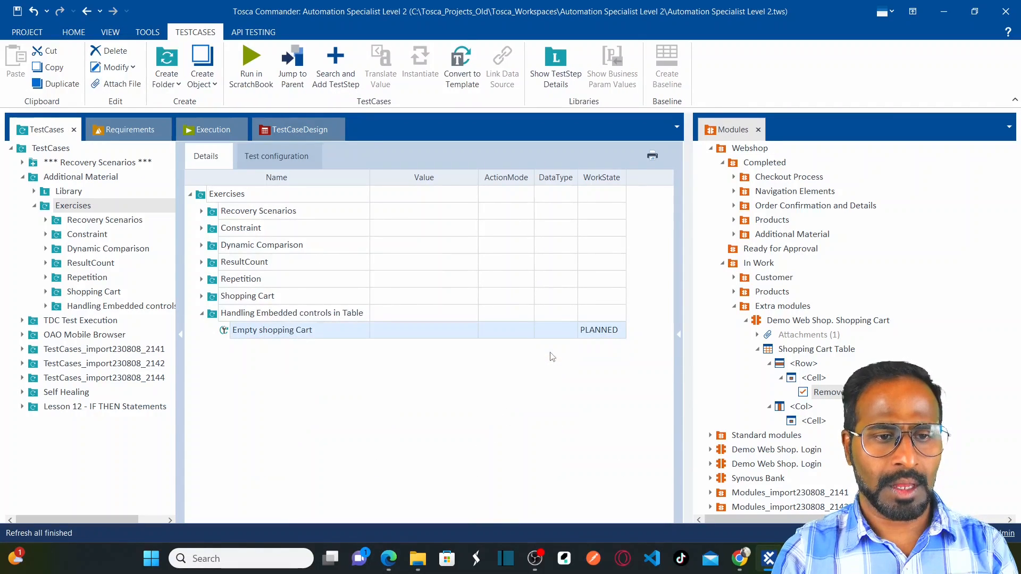
- Delete the Remove Checkbox from the Demo Web Shop. Shopping Cart module and collapse the table's <Row> and <Col> nodes
right_click(822, 375)
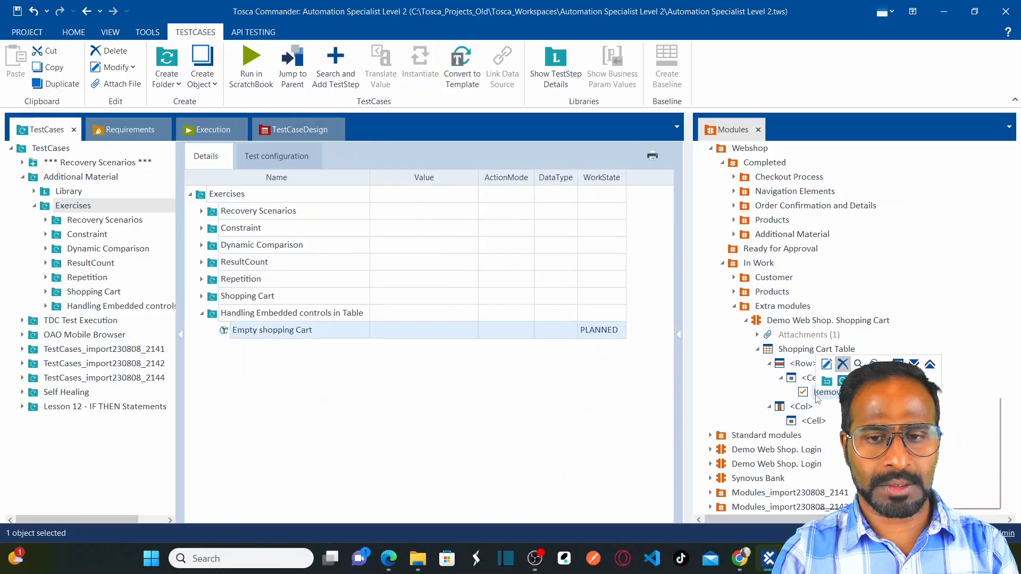
click(842, 365)
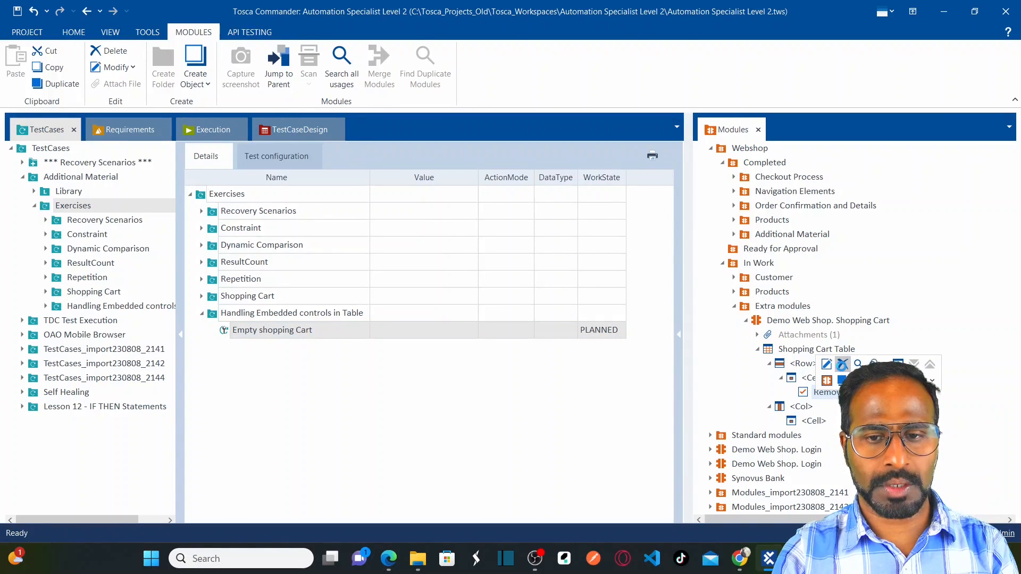
click(769, 365)
click(770, 378)
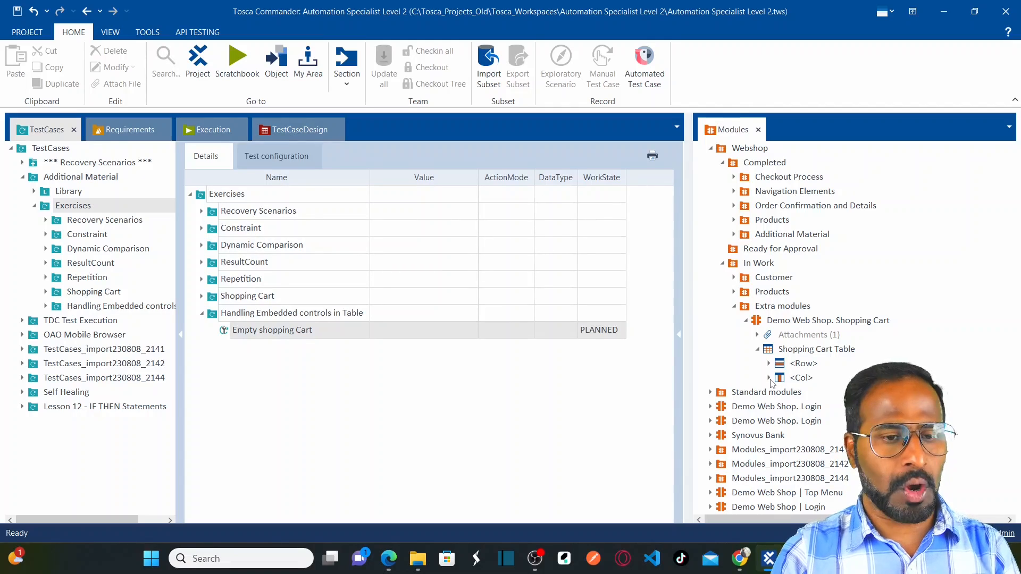
- Switch to Chrome to check the Remove column in the Demo Web Shop cart, and return to Tosca Commander
key(alt+Tab)
click(223, 285)
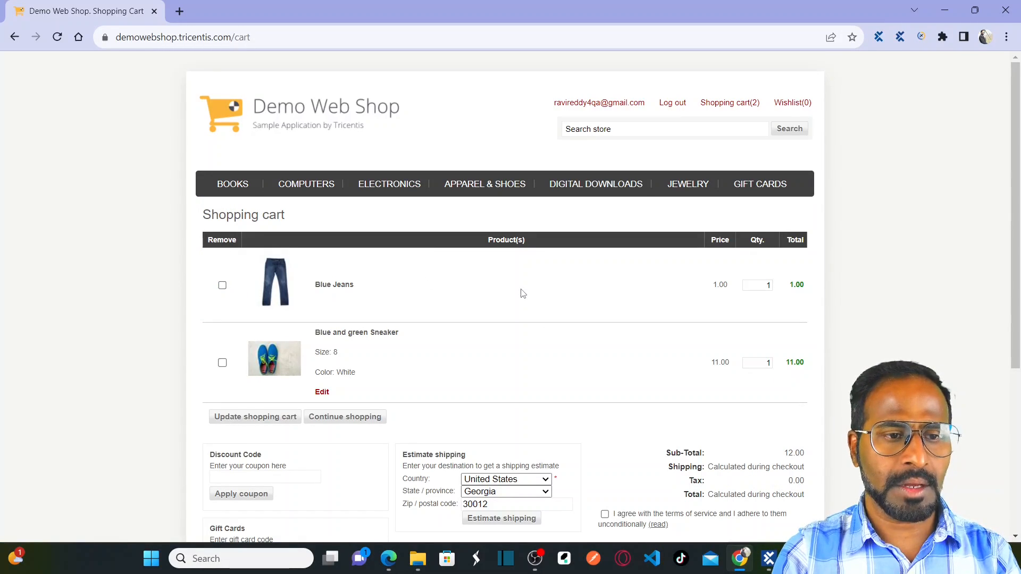
key(alt+Tab)
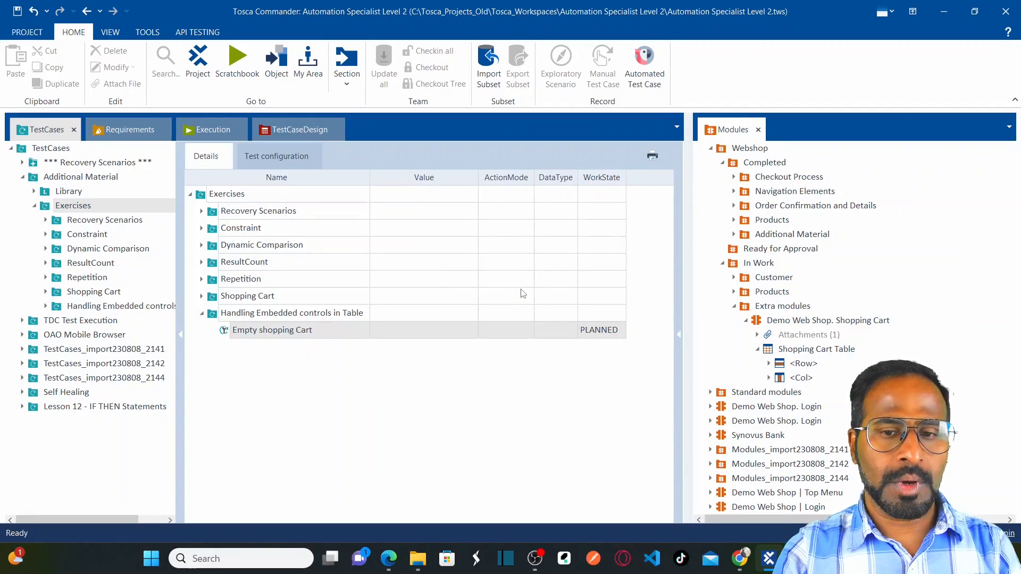
- Expand <Row> under the Shopping Cart Table and dock the Modules window alongside the TestCases and TestCaseDesign windows
drag(685, 314, 551, 311)
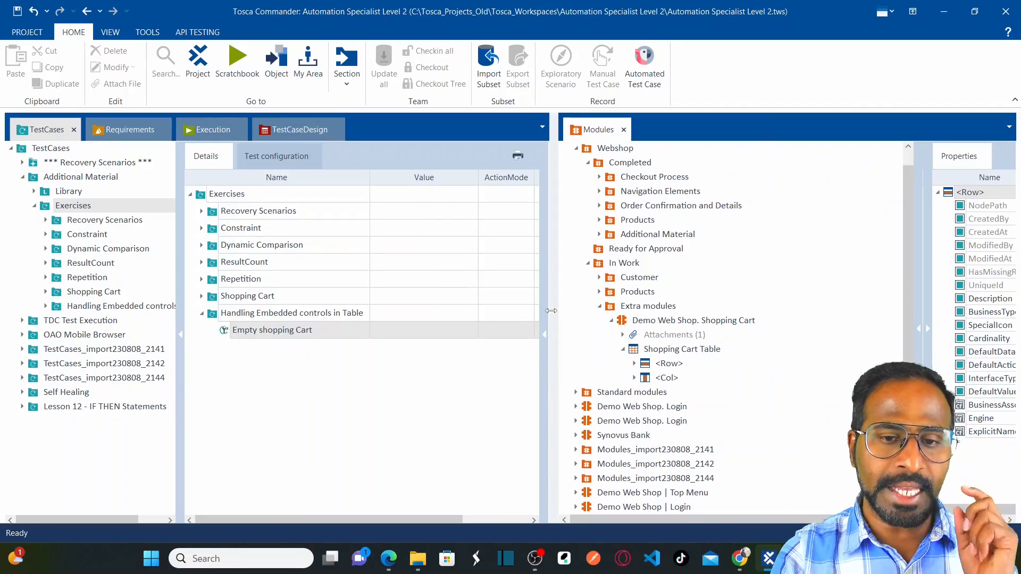
click(635, 364)
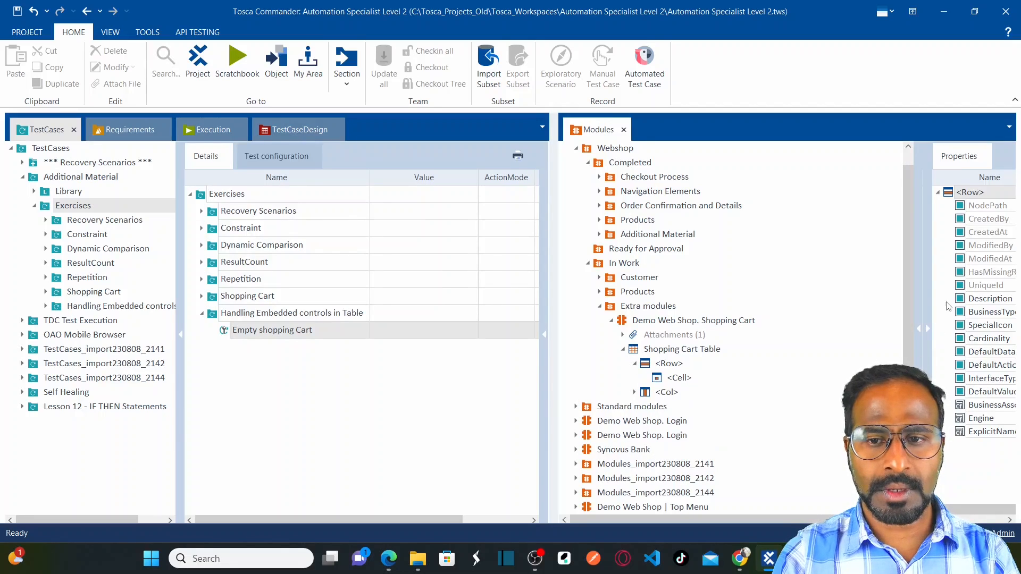
drag(926, 290, 999, 291)
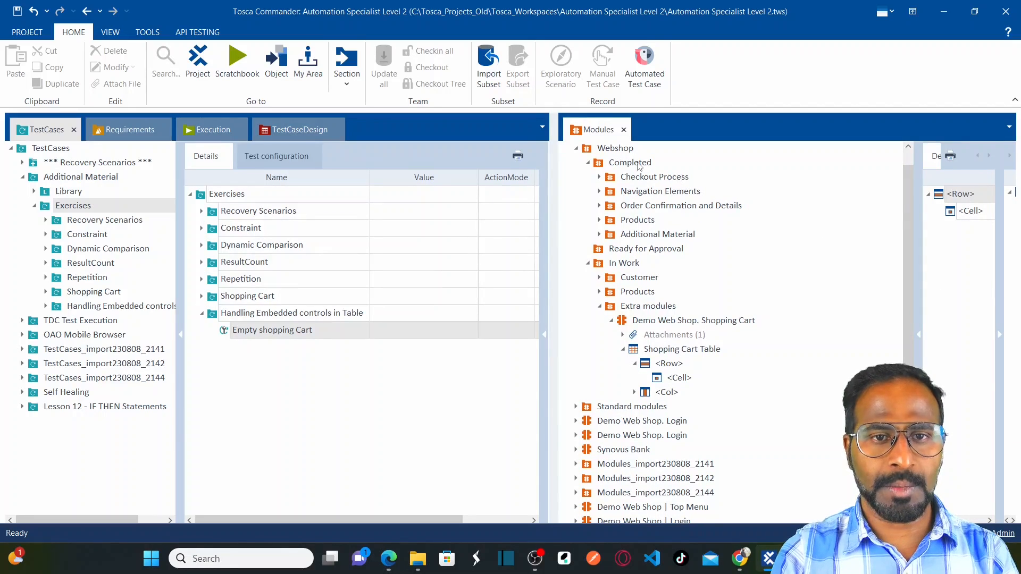
drag(499, 125, 403, 129)
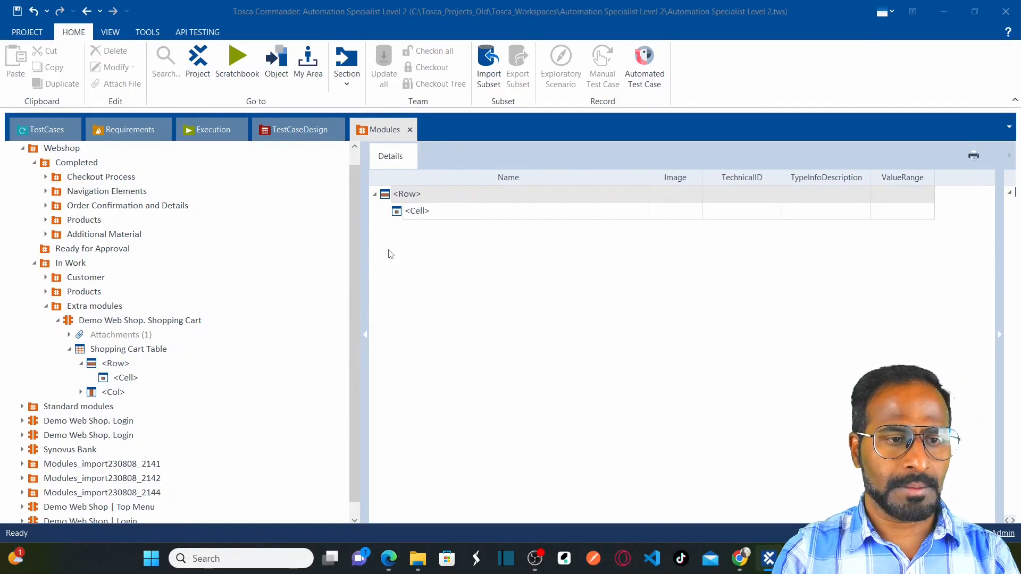
- Create an embedded CheckBox control under the <Cell> of the table's <Row> and name it Remove Checkbox
click(105, 383)
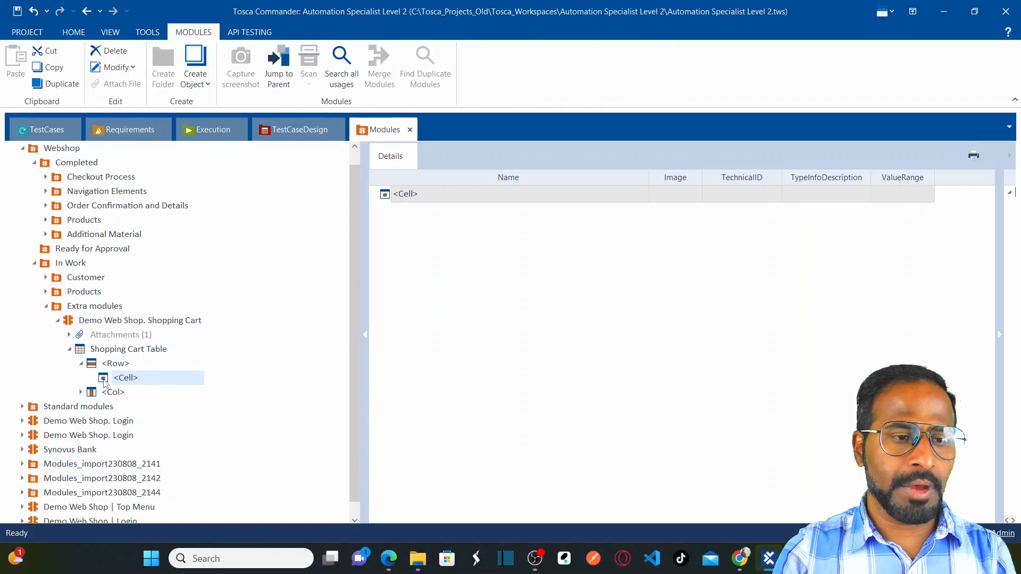
right_click(104, 383)
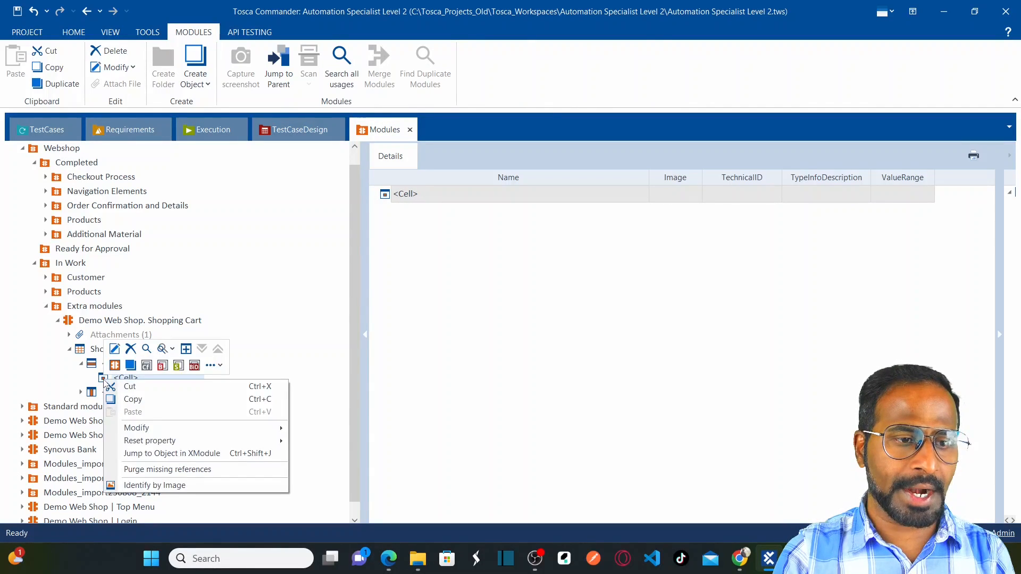
click(220, 365)
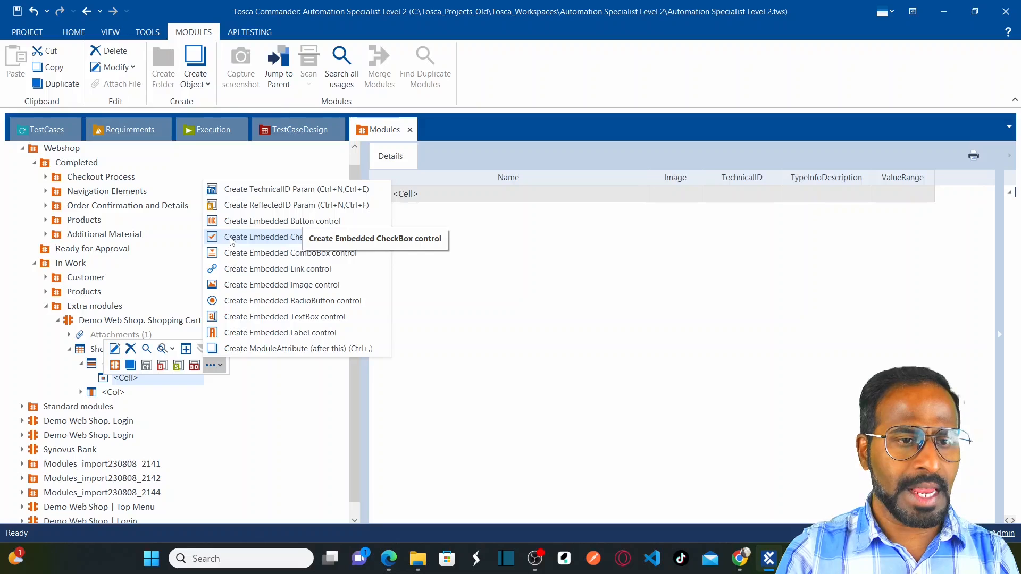
click(280, 238)
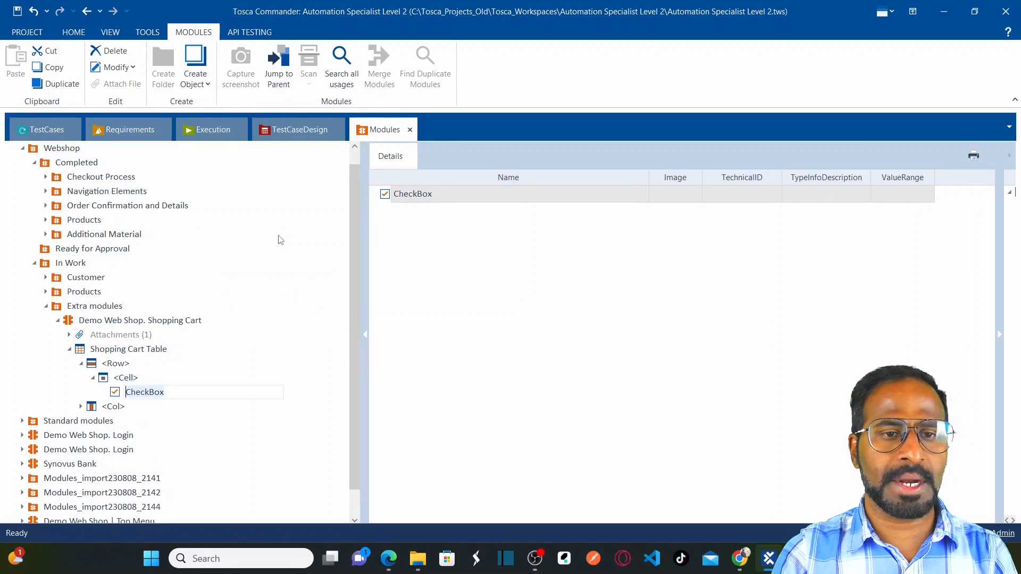
click(142, 393)
key(End)
text(Remove Check)
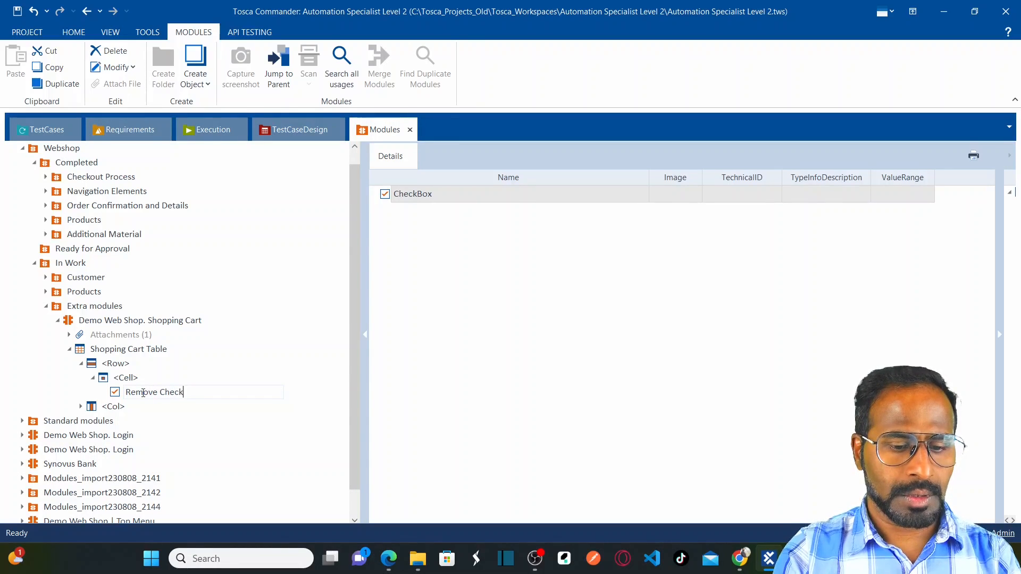
text(box)
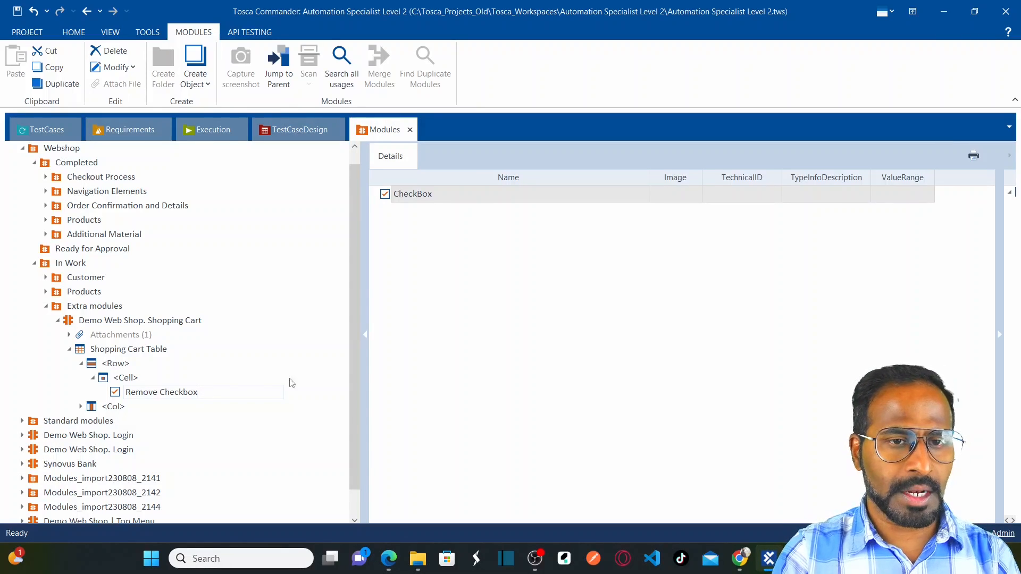
key(Return)
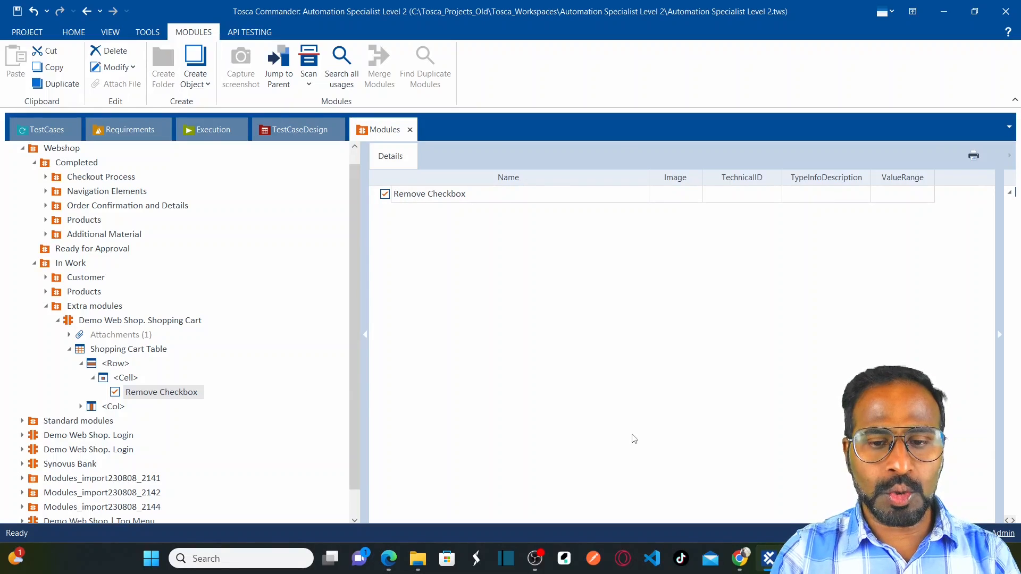
- Examine the checkbox's technical properties in the Snipping Tool capture of Identify by Properties, and minimize the capture
click(826, 558)
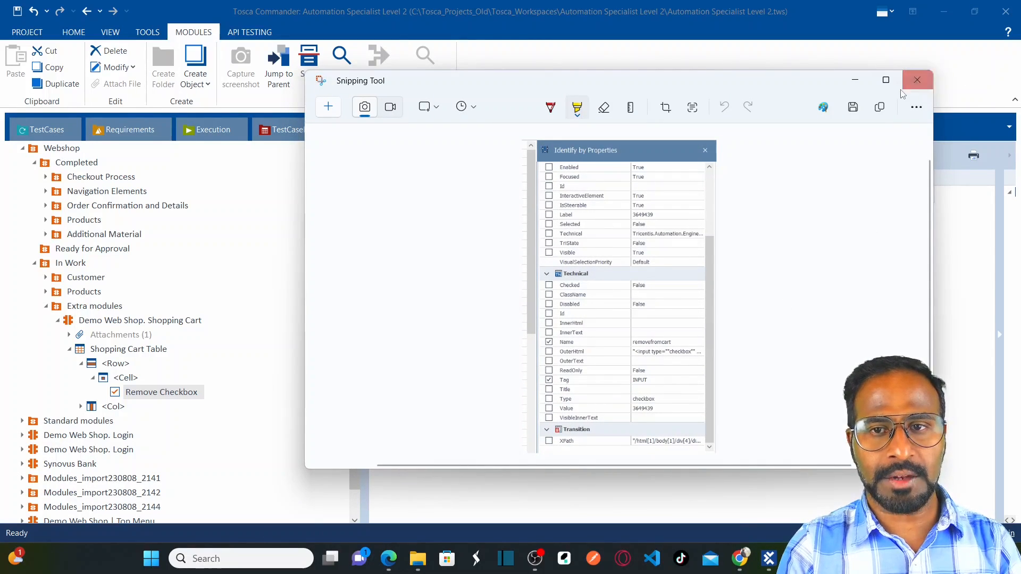
click(886, 80)
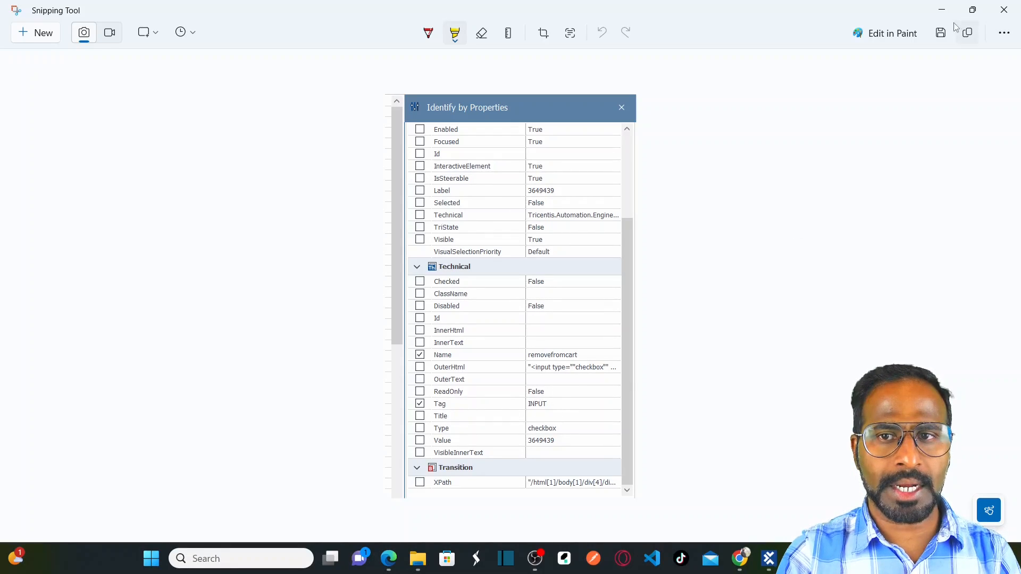
click(941, 10)
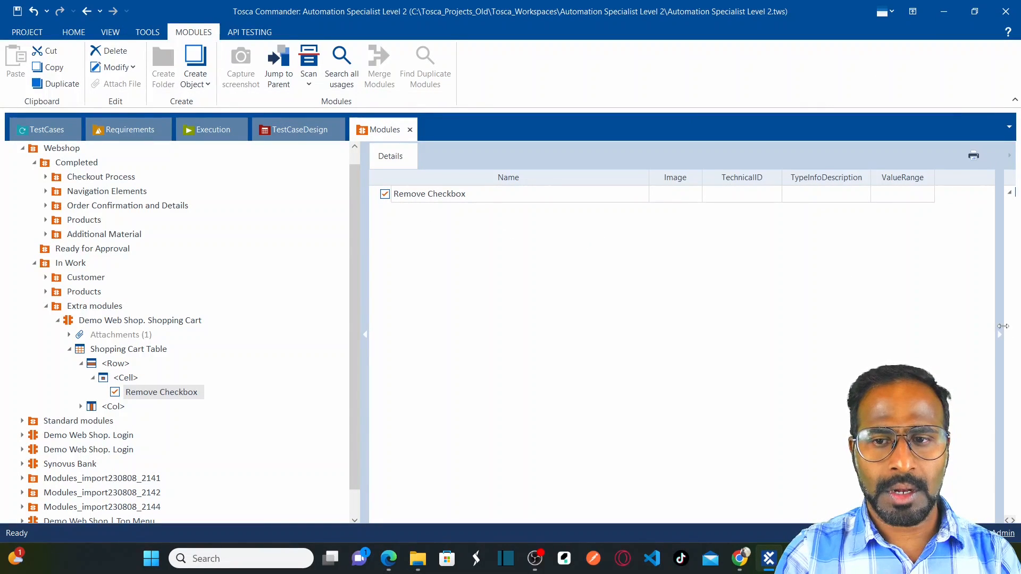
- Reveal the properties of Remove Checkbox and add a TechnicalID parameter named Name
drag(1003, 326, 762, 339)
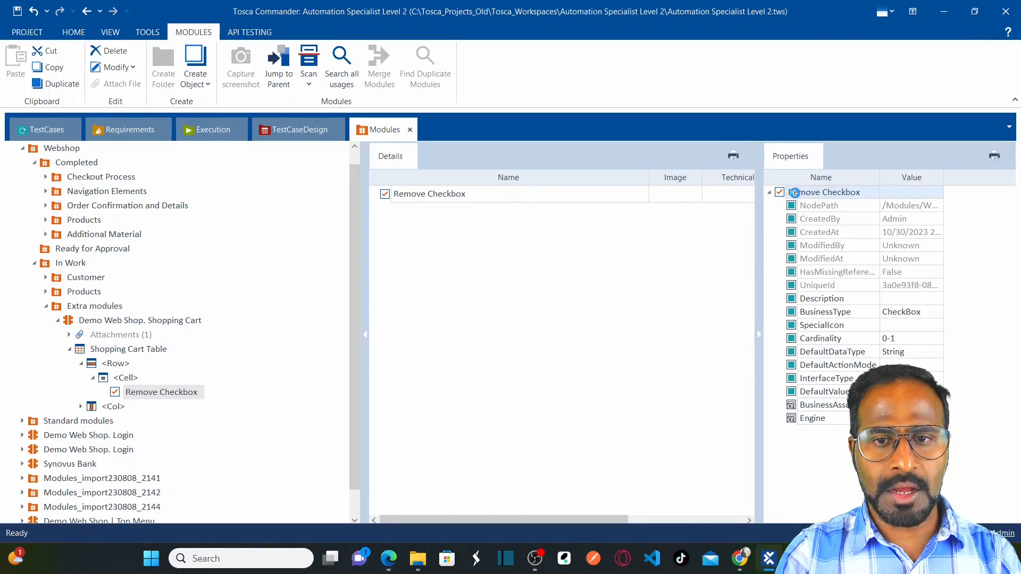
right_click(794, 193)
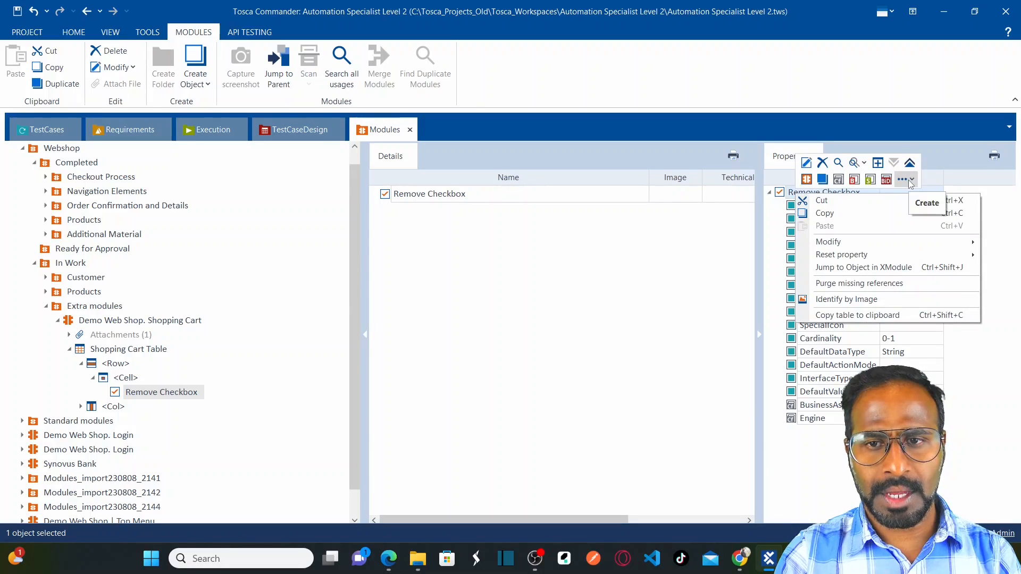
click(911, 183)
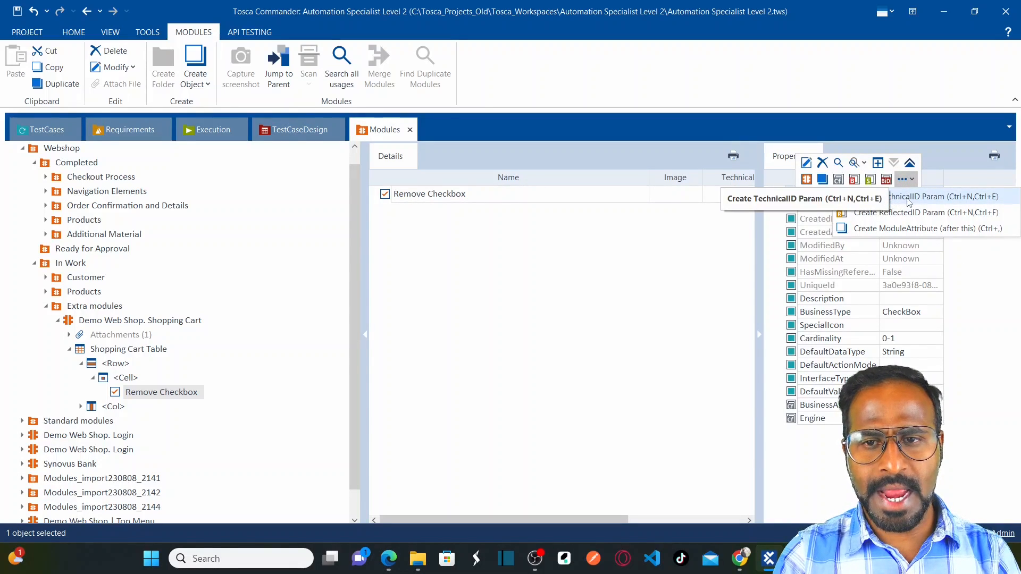
click(937, 198)
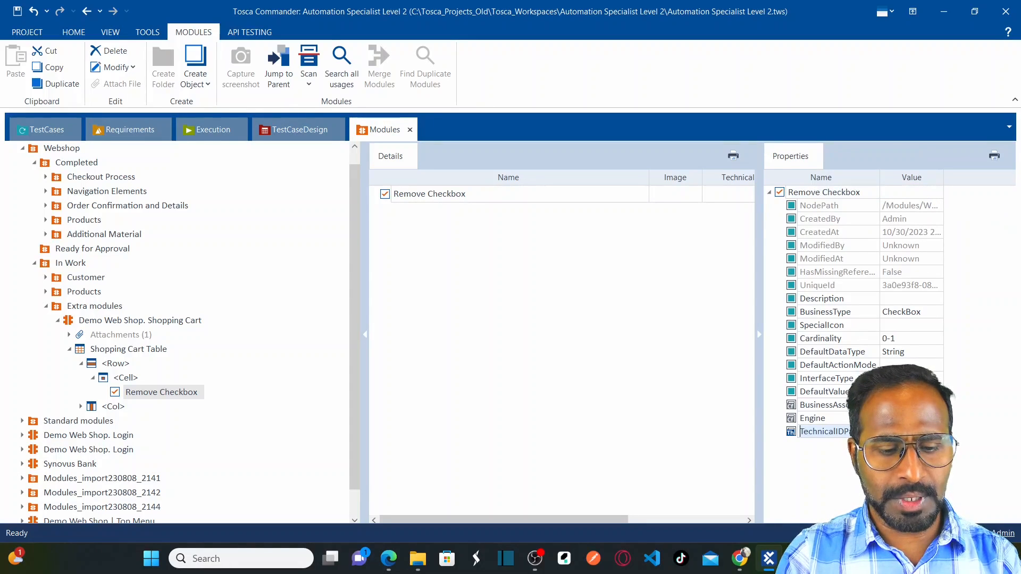
text(Nae)
key(BackSpace)
text(m)
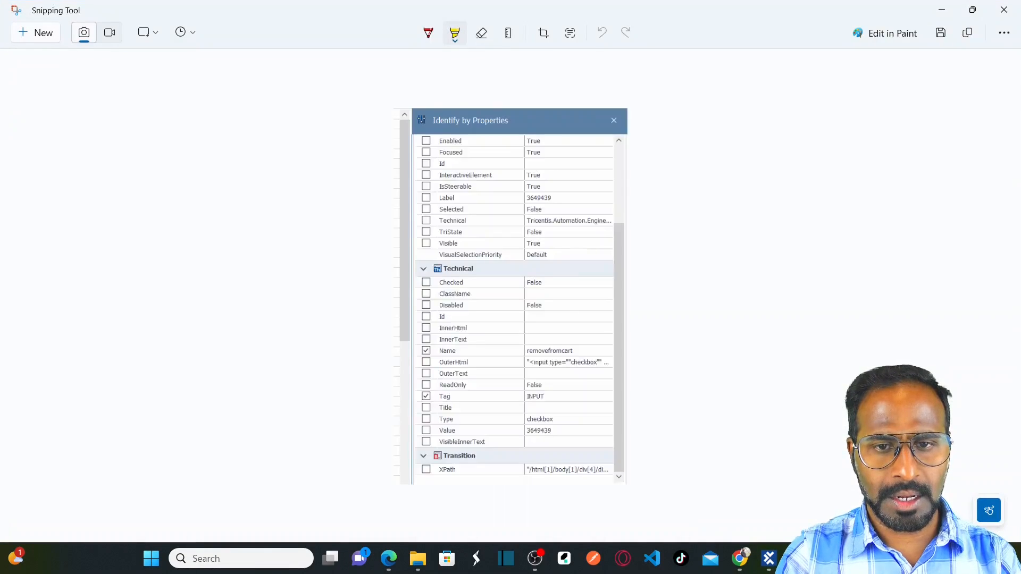
- Check the Name and Tag values in the Snipping Tool capture and return to Tosca Commander
scroll(637, 388, up, 1)
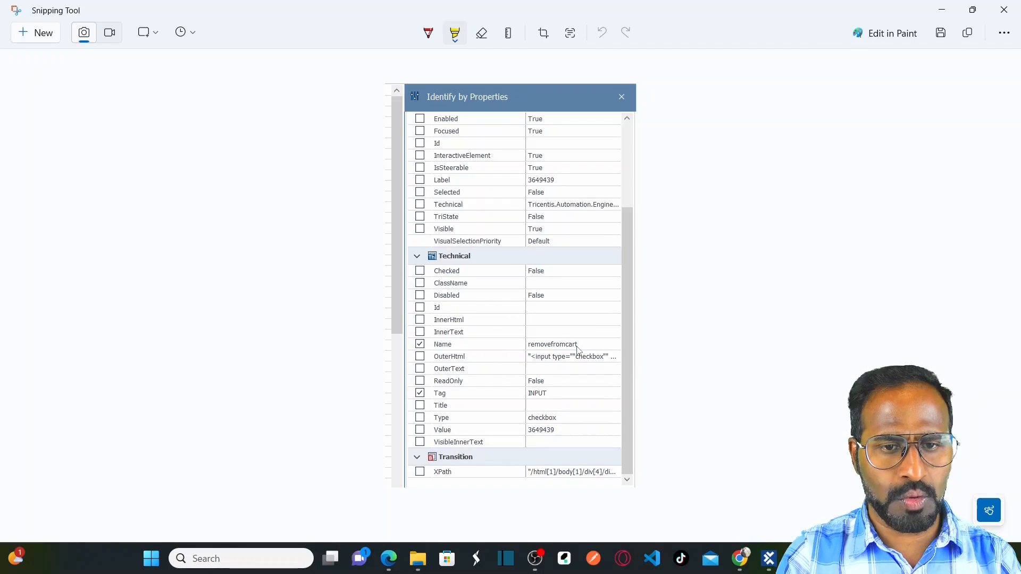
key(alt+Tab)
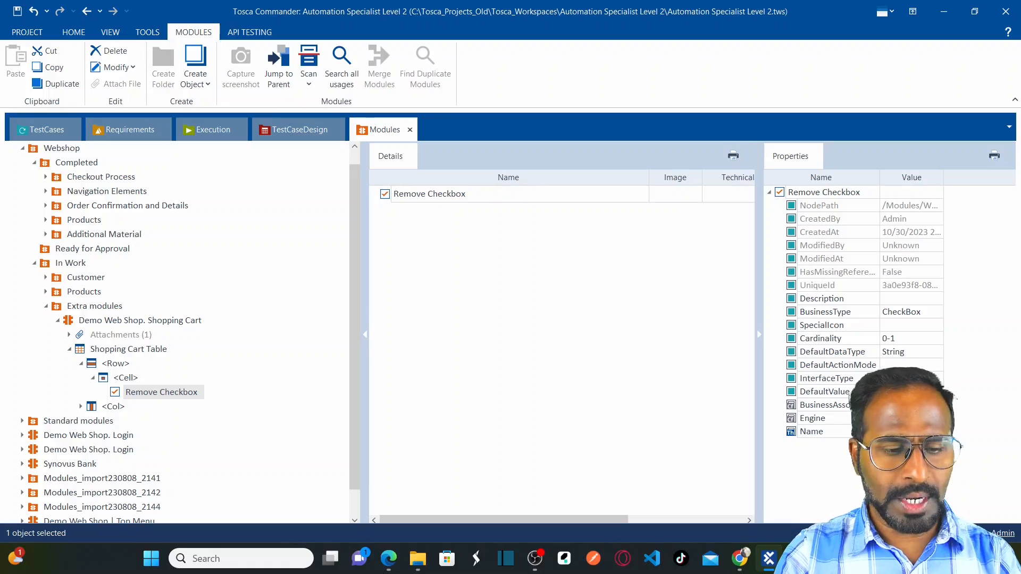
key(alt+Tab)
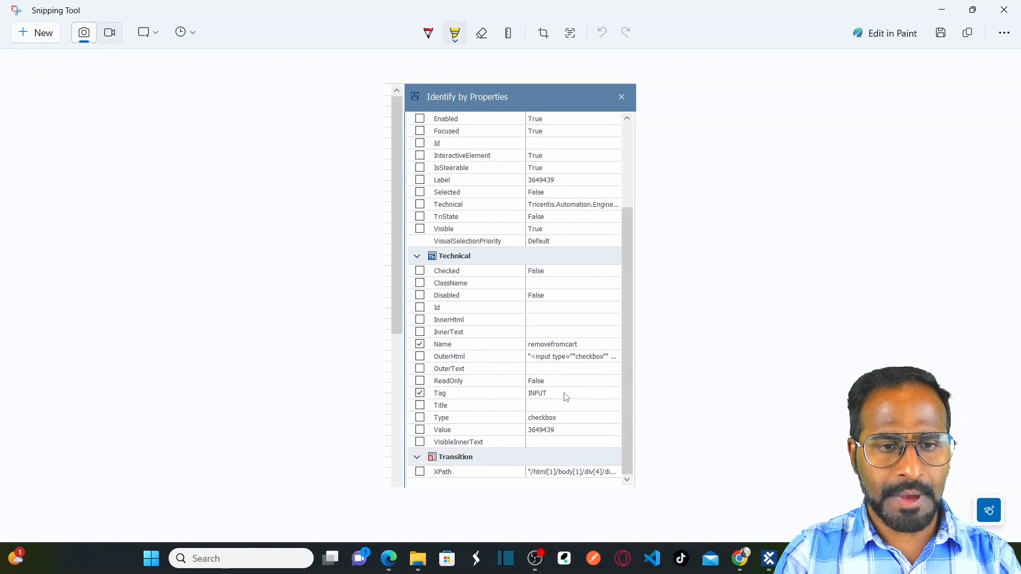
key(alt+Tab)
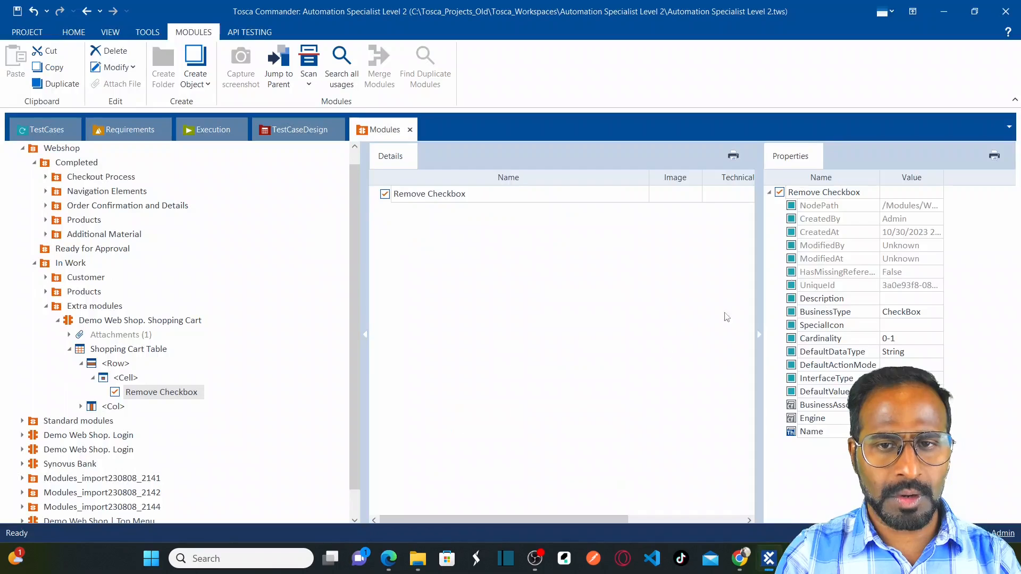
- Add a second TechnicalID parameter named Tag to Remove Checkbox and widen the Value column of its properties
right_click(824, 197)
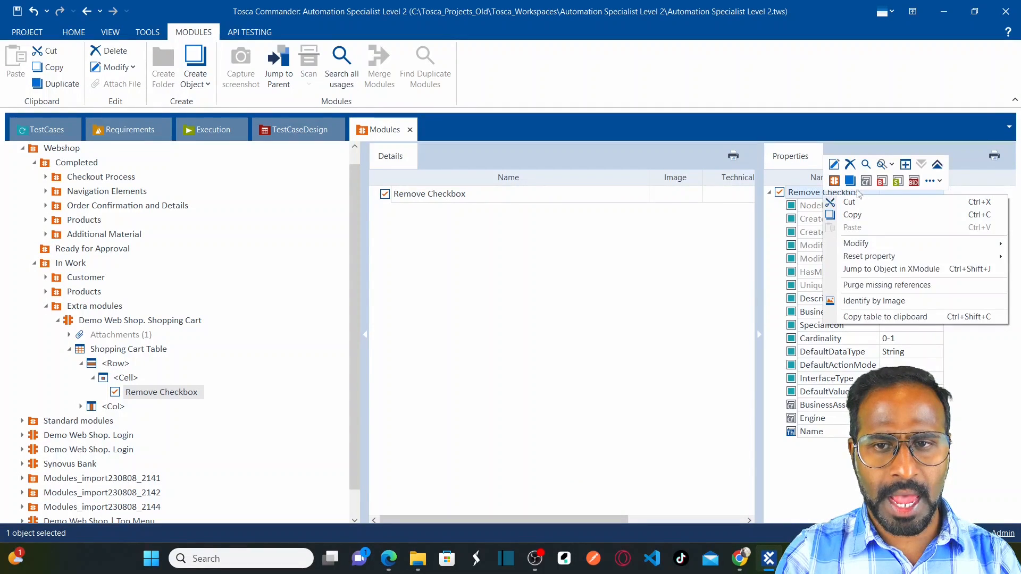
click(937, 182)
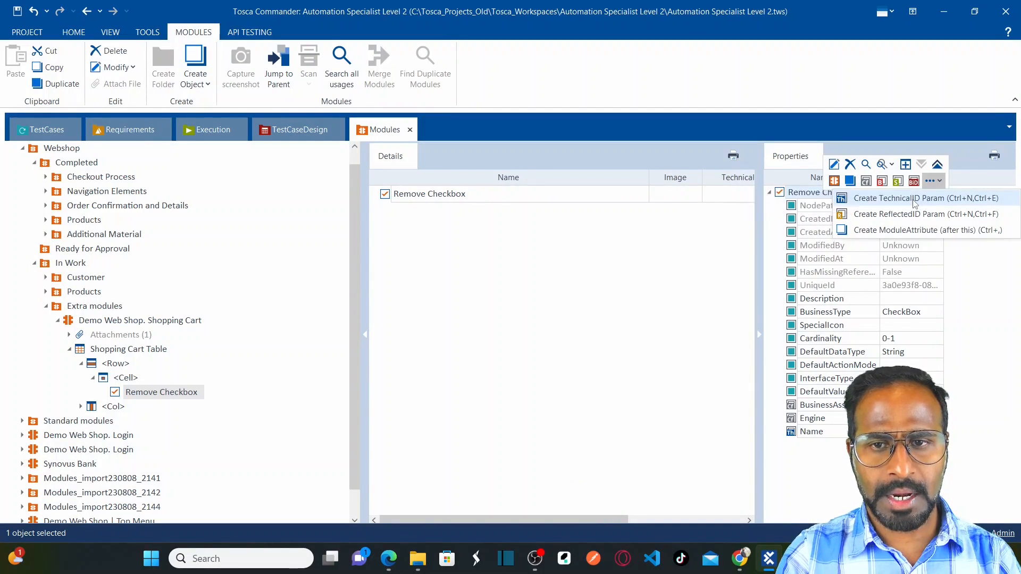
click(851, 199)
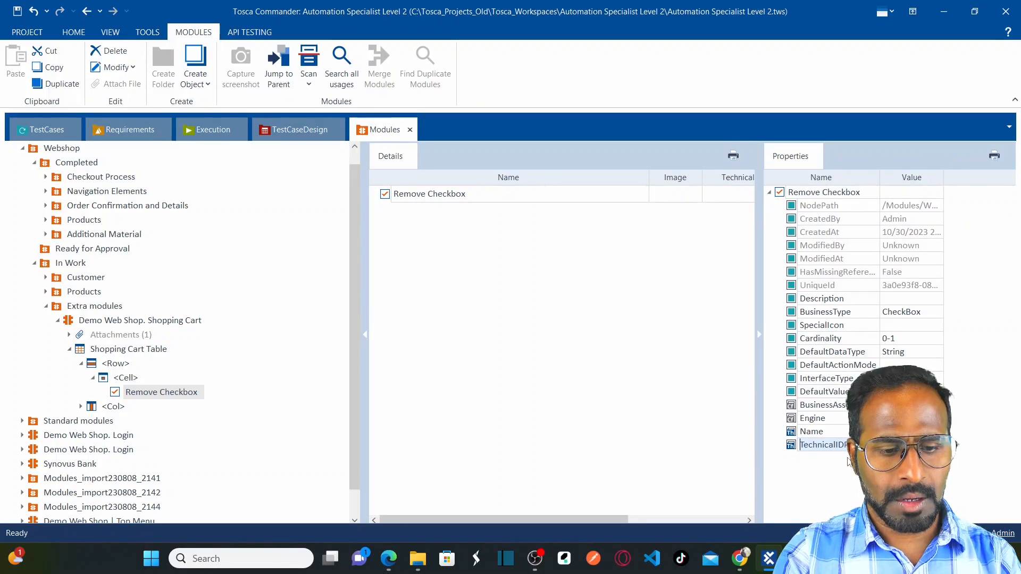
text(Tag)
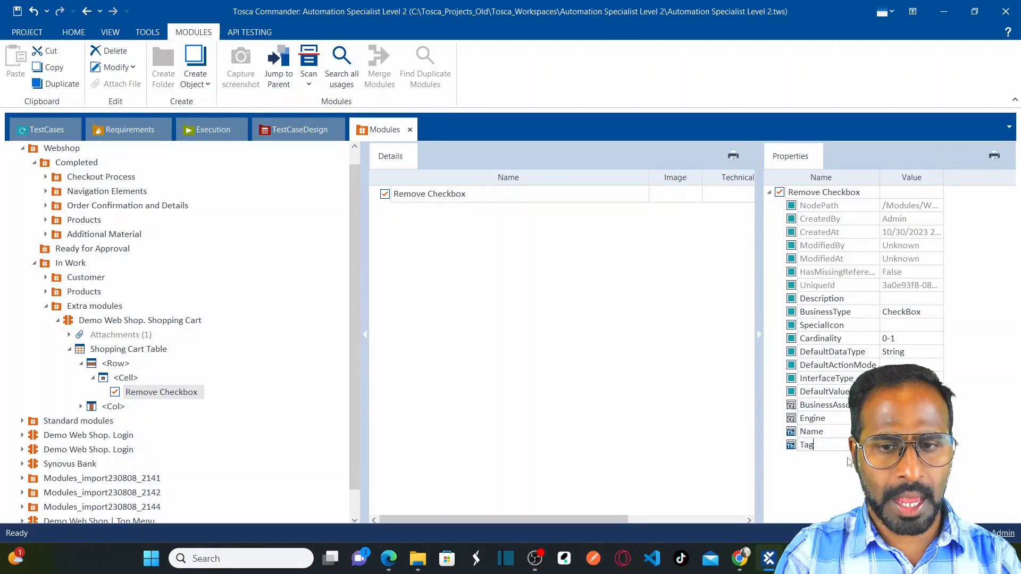
key(Return)
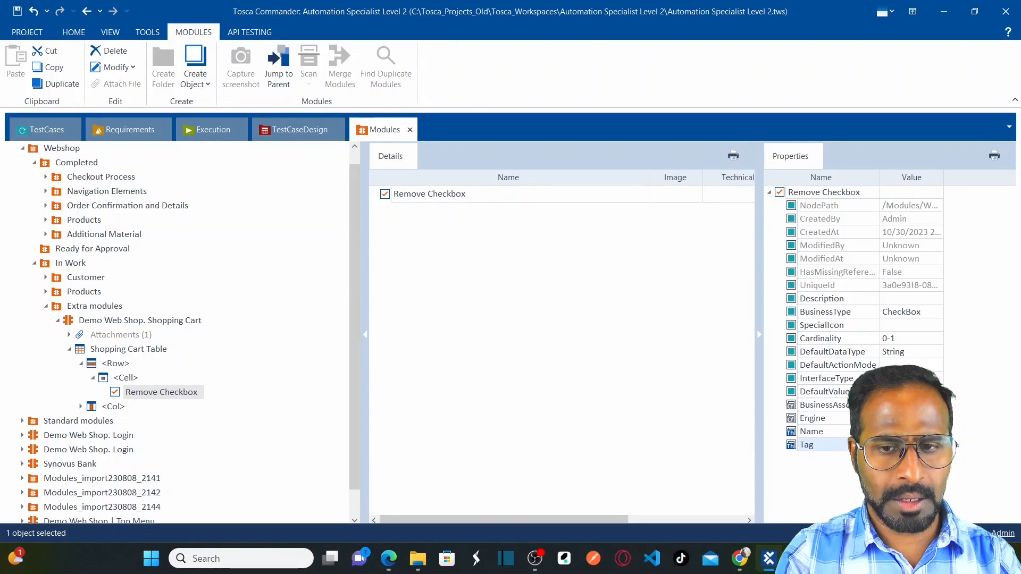
click(904, 405)
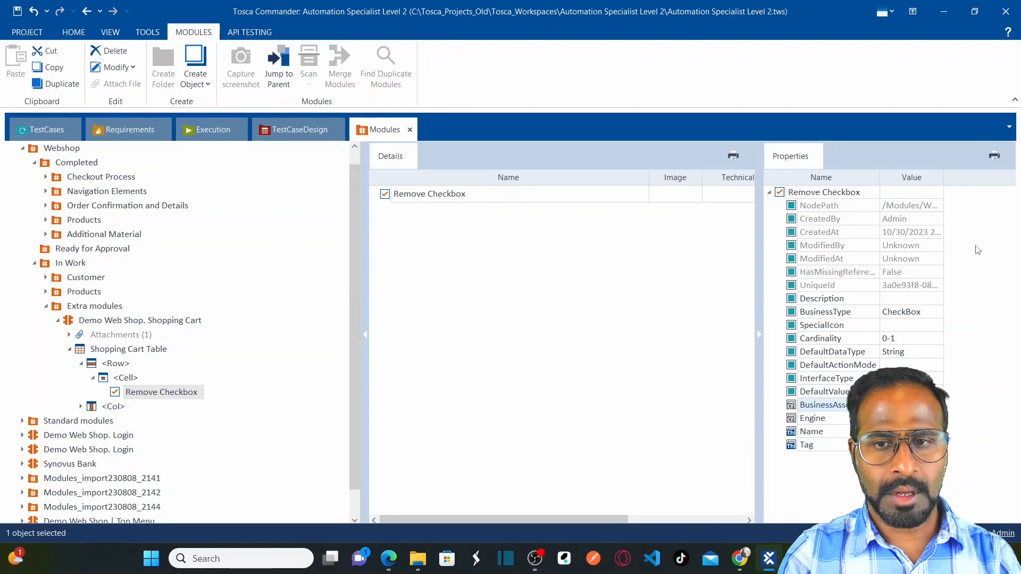
double_click(942, 174)
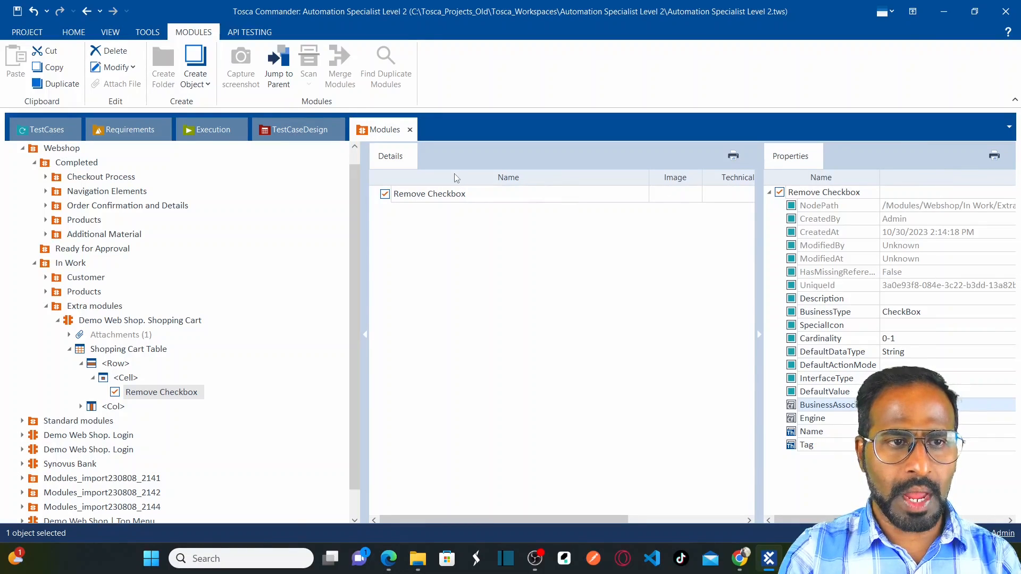
- Save the workspace and dock the Modules view beside the TestCases view
click(16, 13)
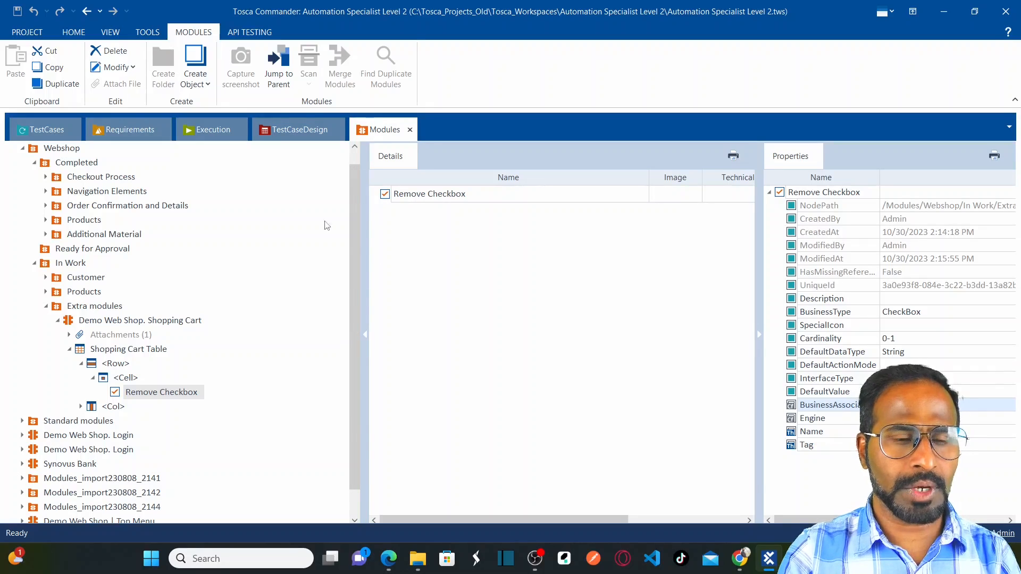
click(46, 132)
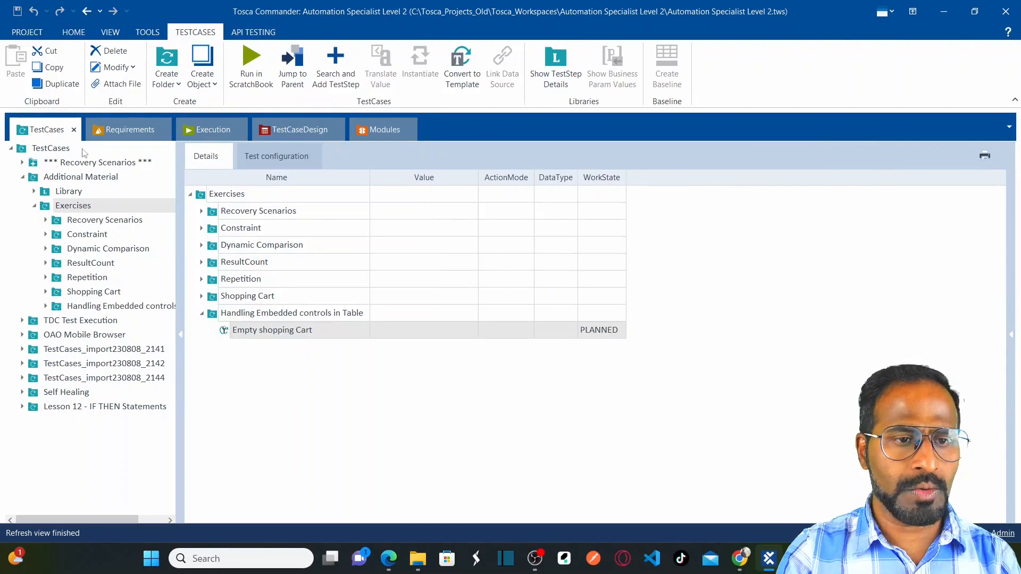
drag(382, 129, 528, 321)
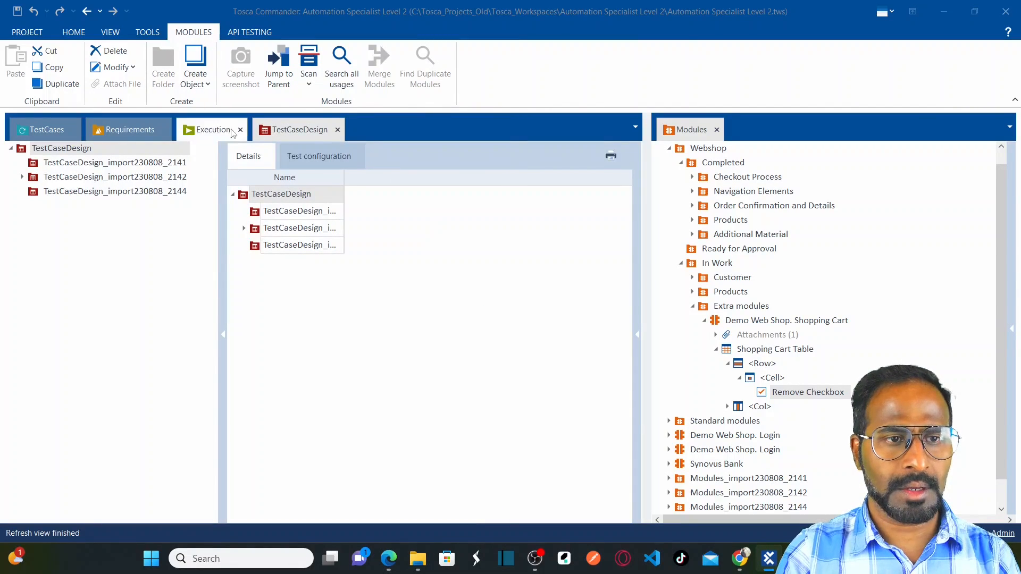
click(49, 129)
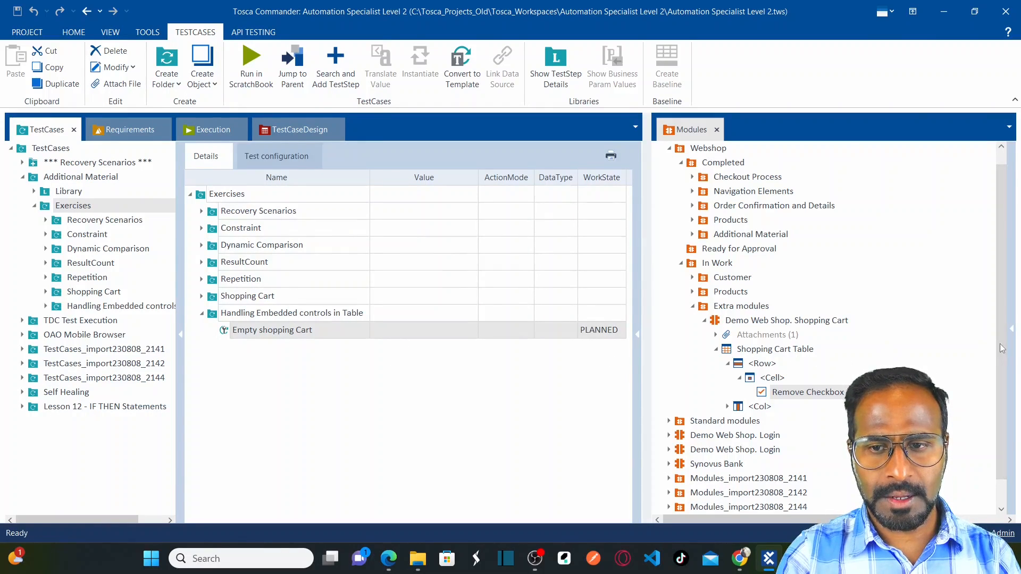
- Add the Demo Web Shop. Shopping Cart module from Extra modules to the Empty shopping Cart test case and expand the new test step
drag(1000, 340, 1001, 373)
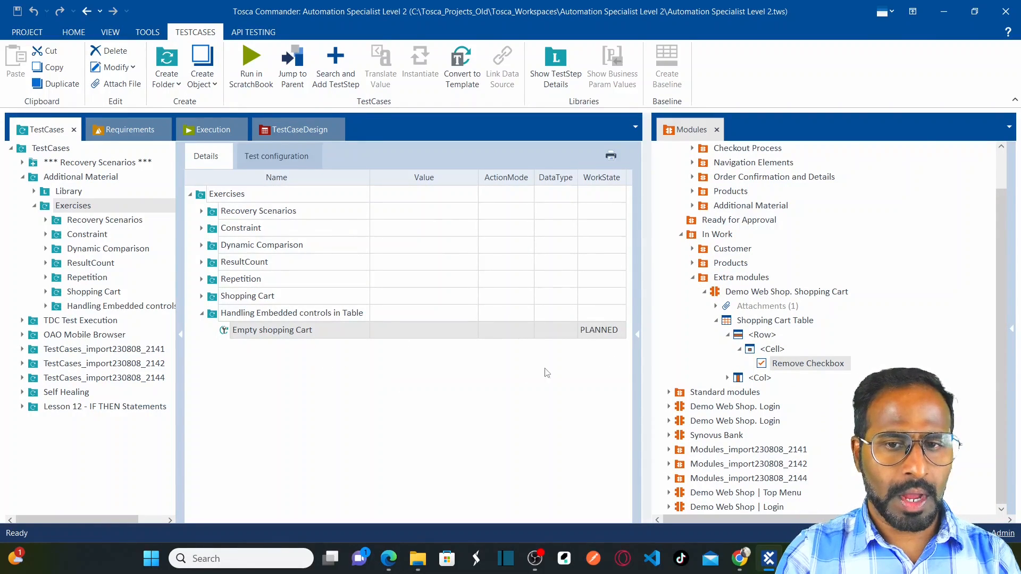
drag(736, 292, 307, 332)
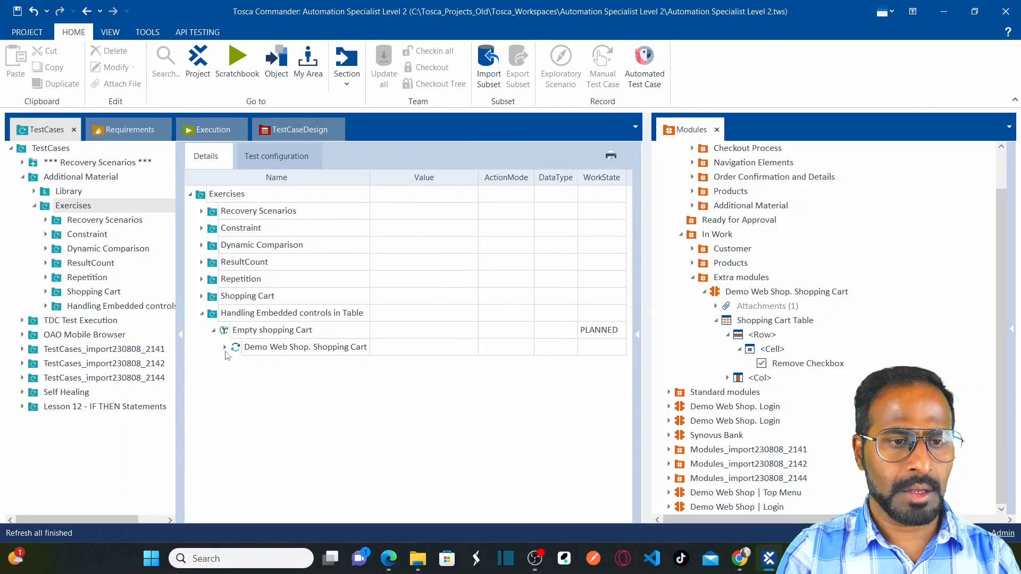
click(225, 348)
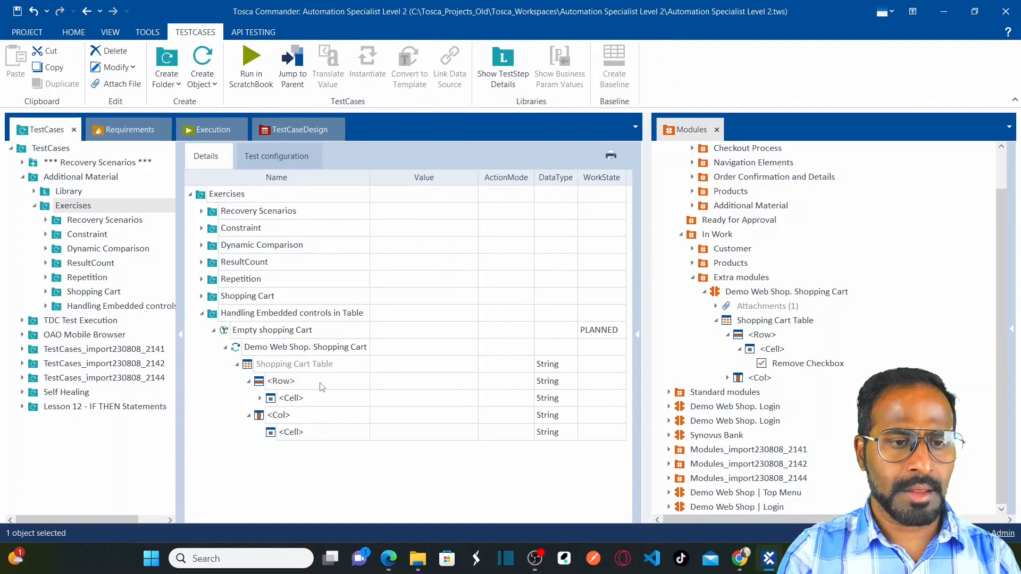
- In the Shopping Cart Table test step, set the row to $1 and its cell to Remove
click(368, 381)
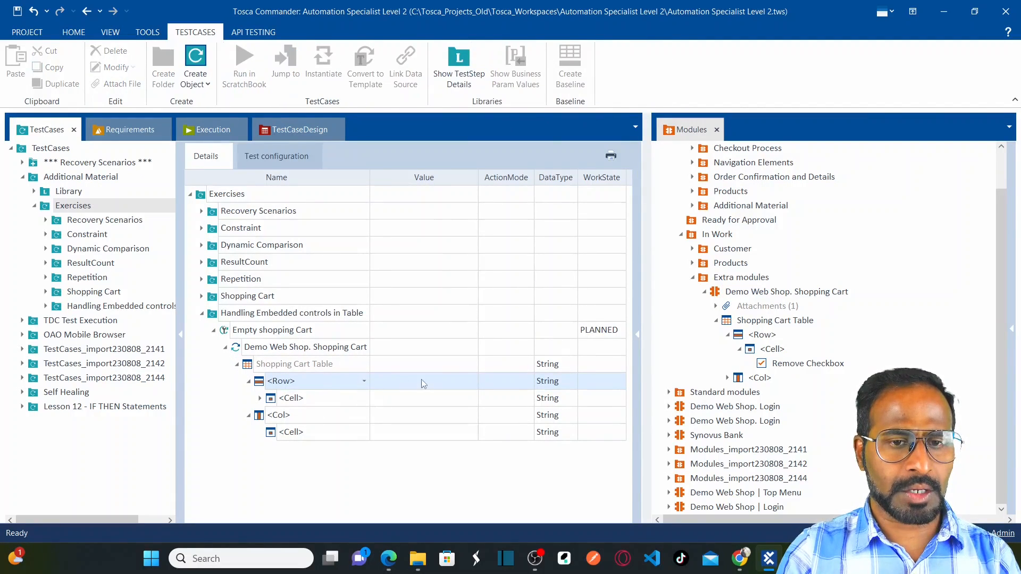
click(364, 380)
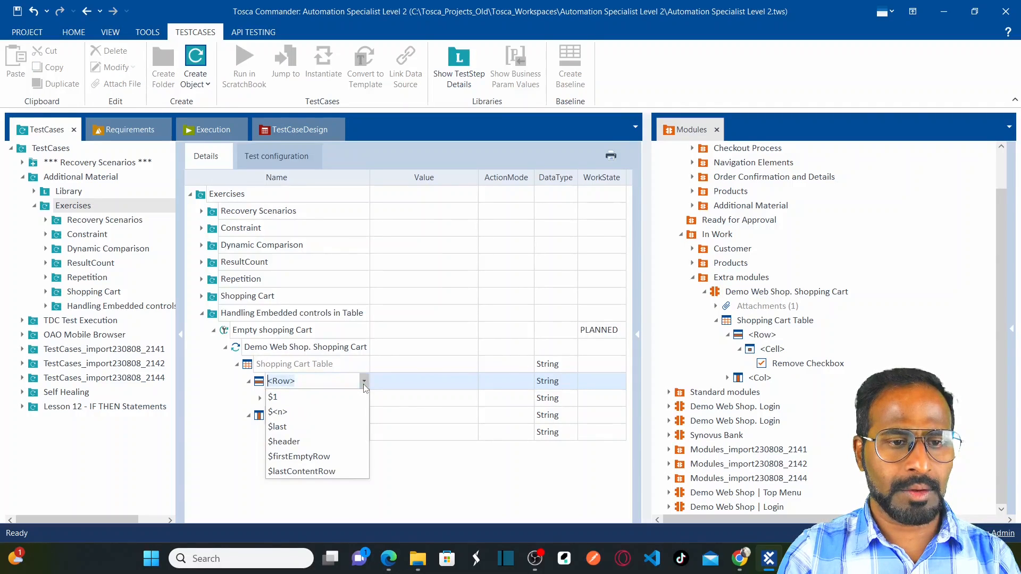
click(297, 403)
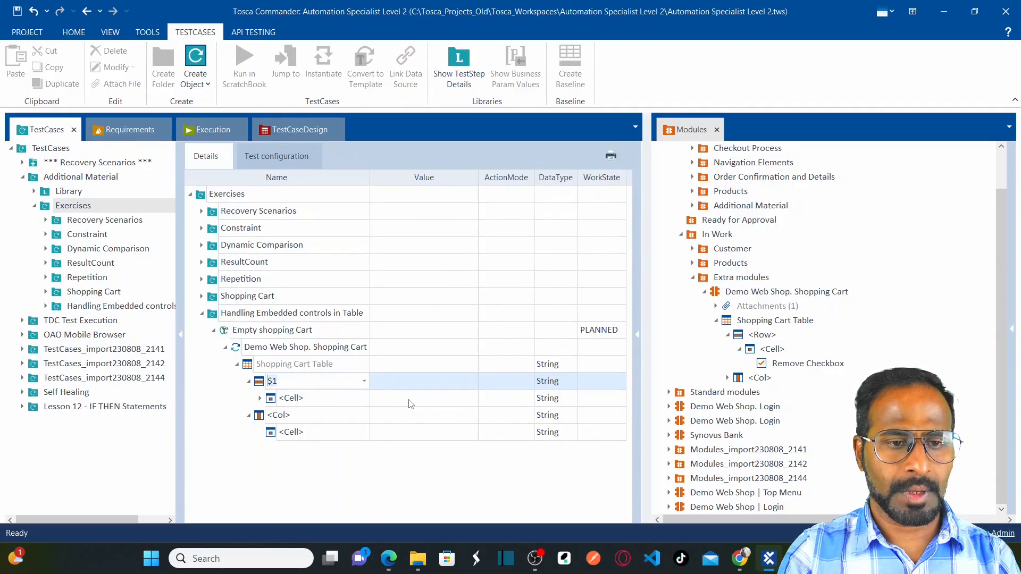
click(381, 406)
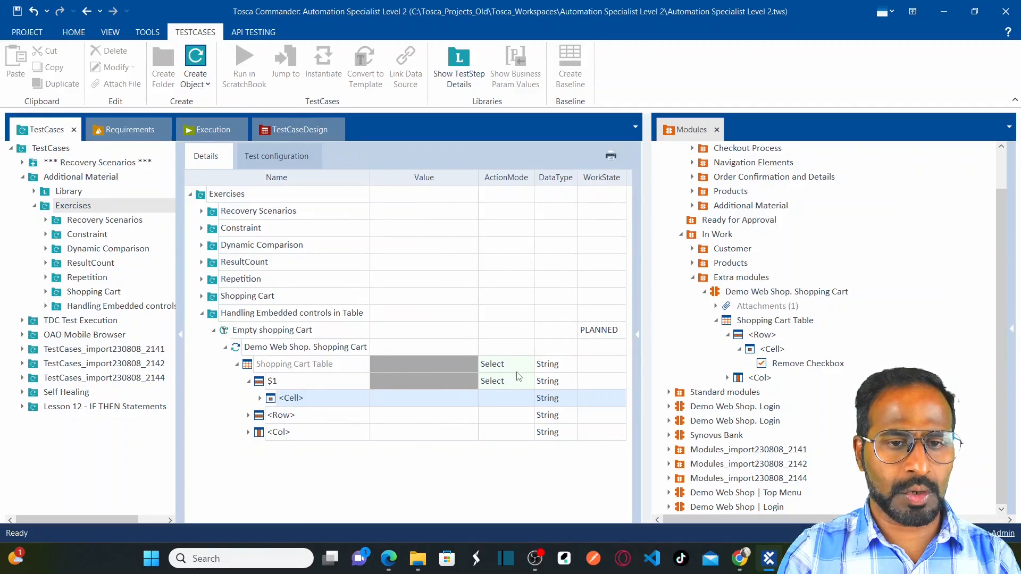
click(363, 400)
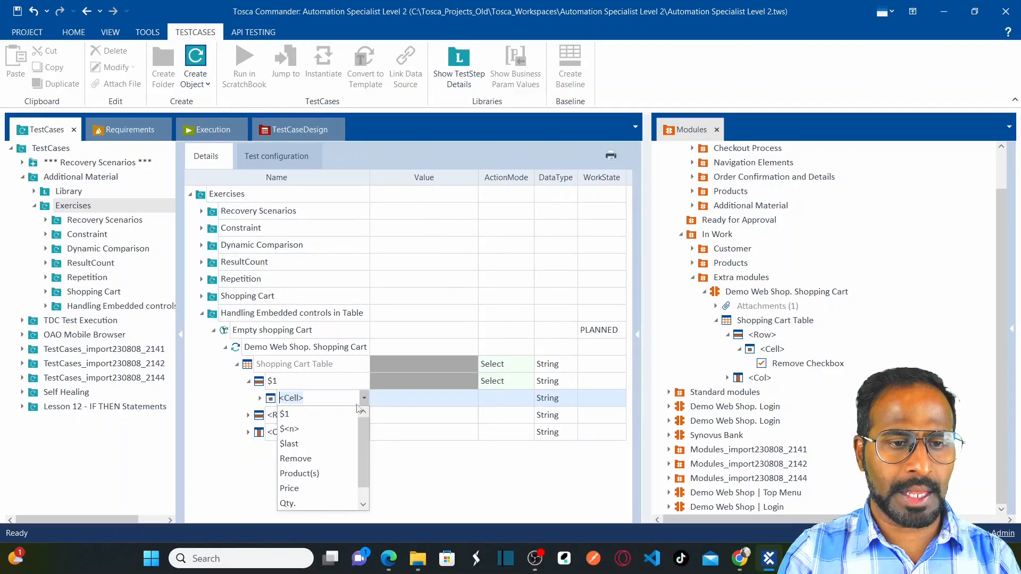
click(309, 460)
click(460, 429)
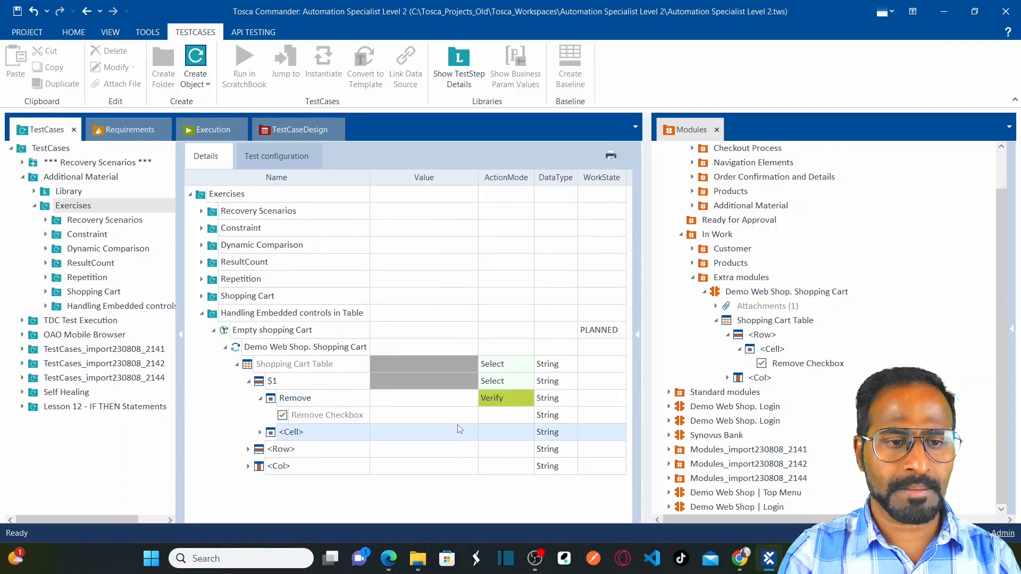
- Set the ActionMode of the Remove cell to Select
click(414, 415)
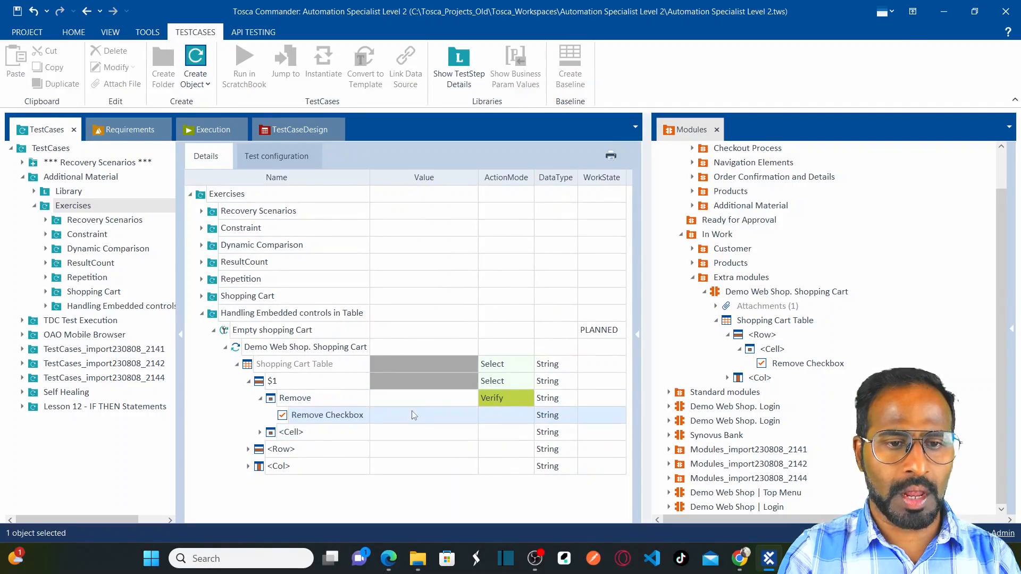
click(526, 397)
click(529, 399)
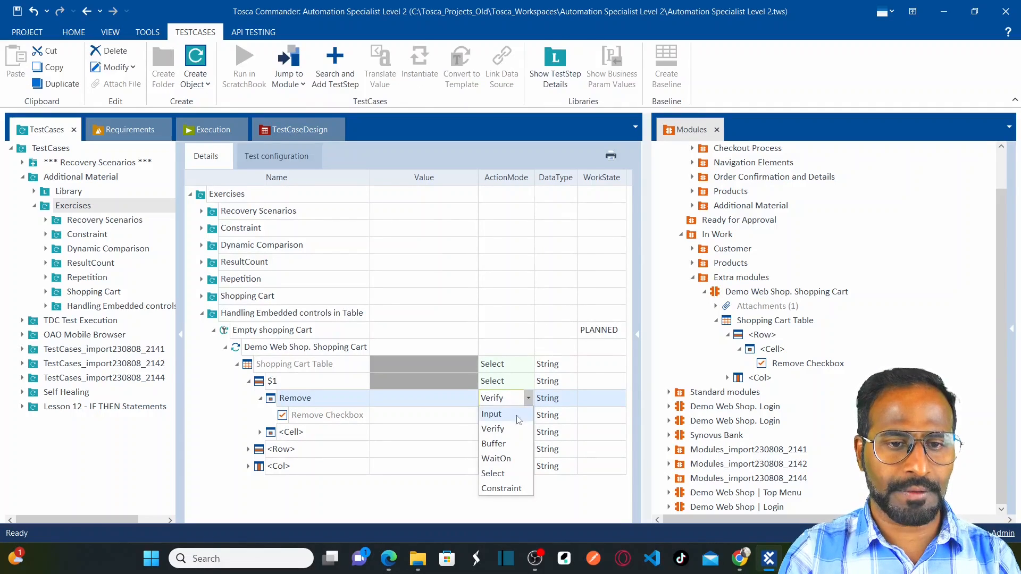
click(494, 471)
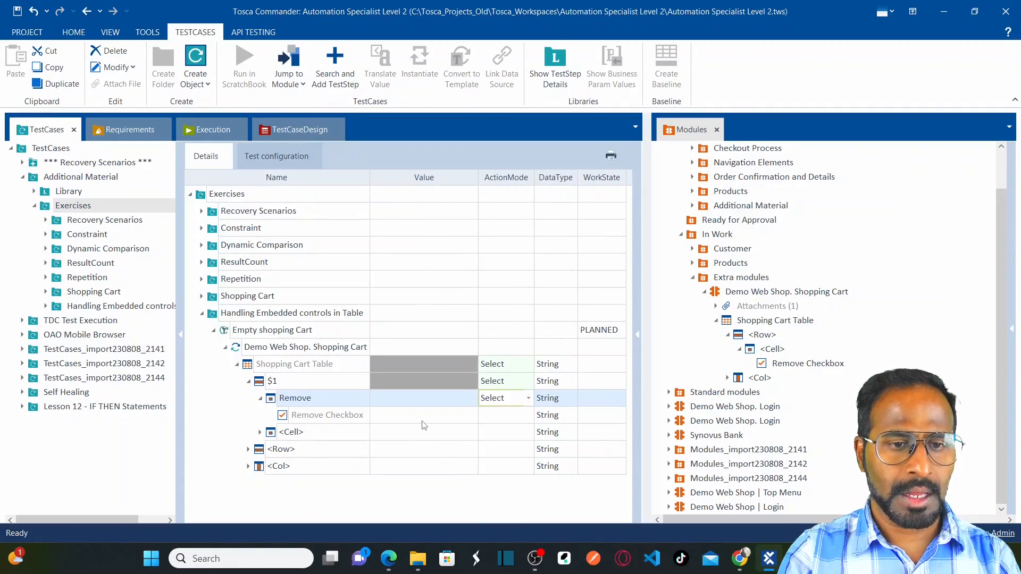
- Set the Remove Checkbox value to True with ActionMode Input, and save the workspace
click(366, 417)
click(457, 419)
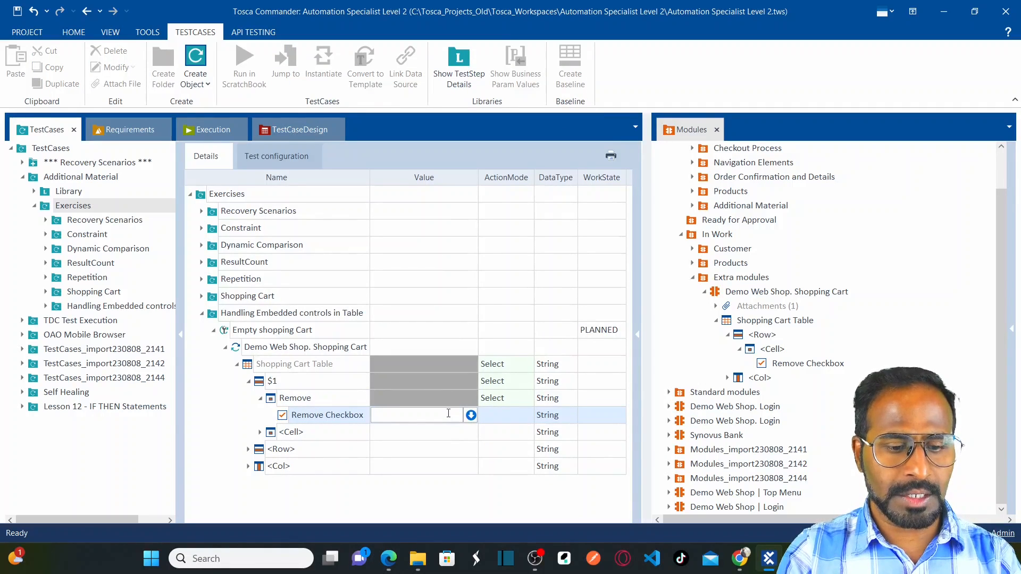
text(True)
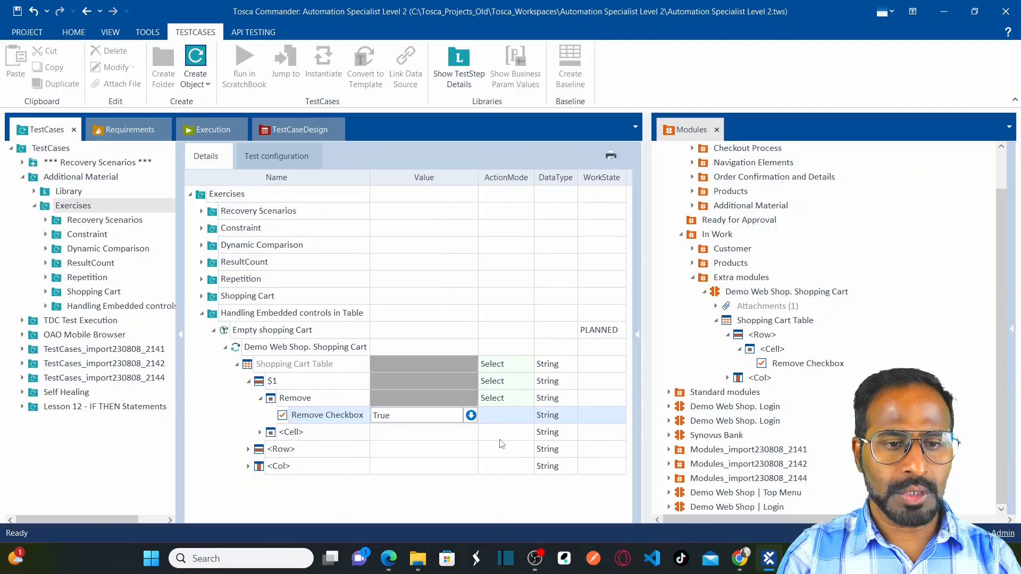
click(513, 432)
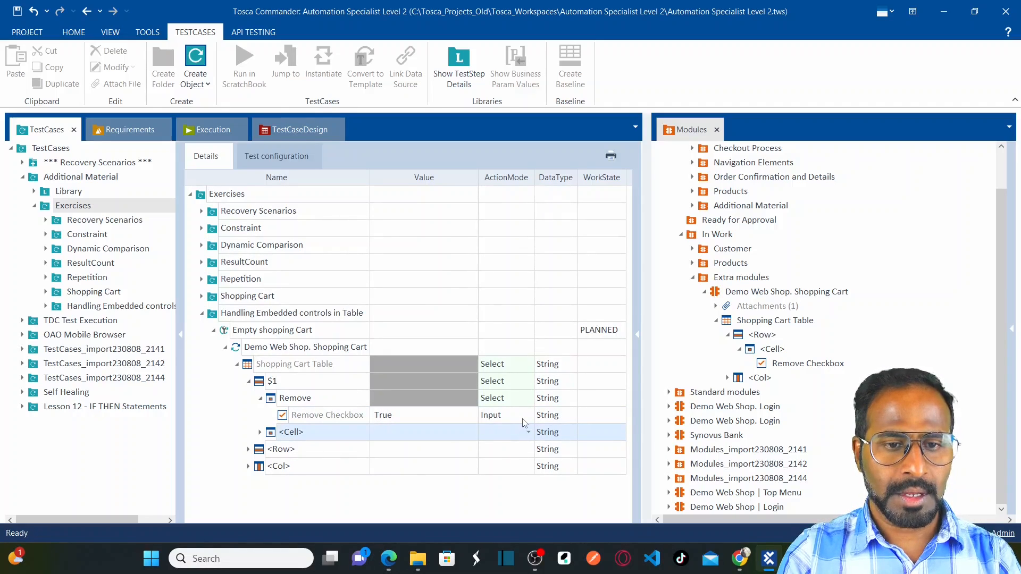
click(524, 420)
click(17, 11)
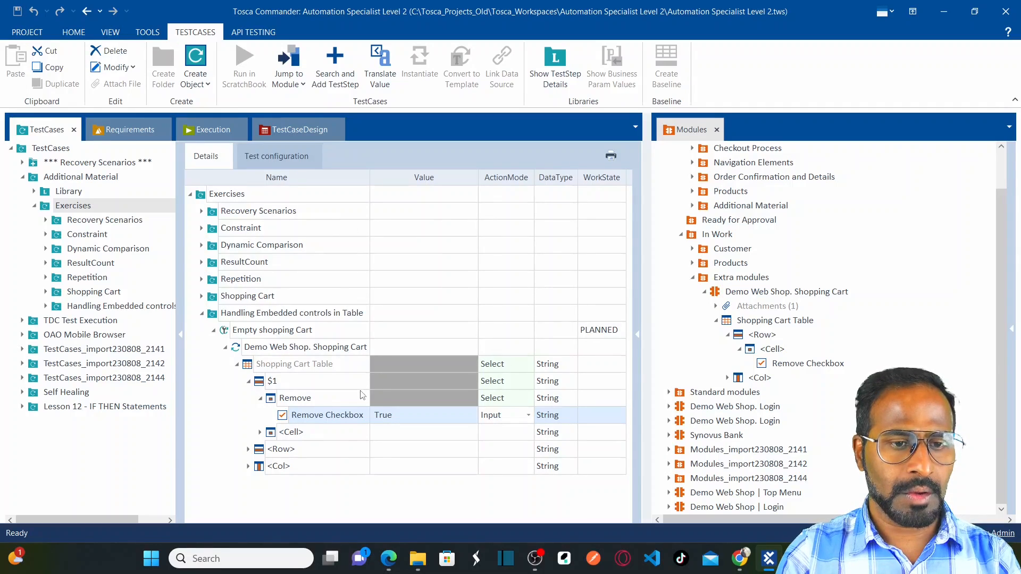
- Check the shopping cart page in Chrome, return to Tosca Commander and run the Empty shopping Cart test case in ScratchBook
key(alt+Tab)
key(alt+Tab)
key(alt+Tab)
key(alt+Tab)
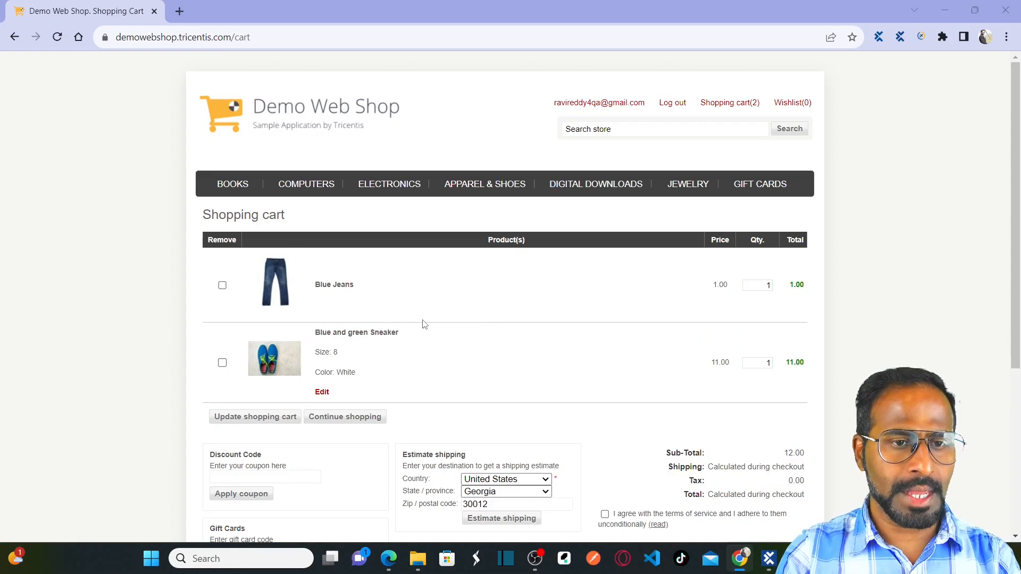
key(alt+Tab)
click(296, 332)
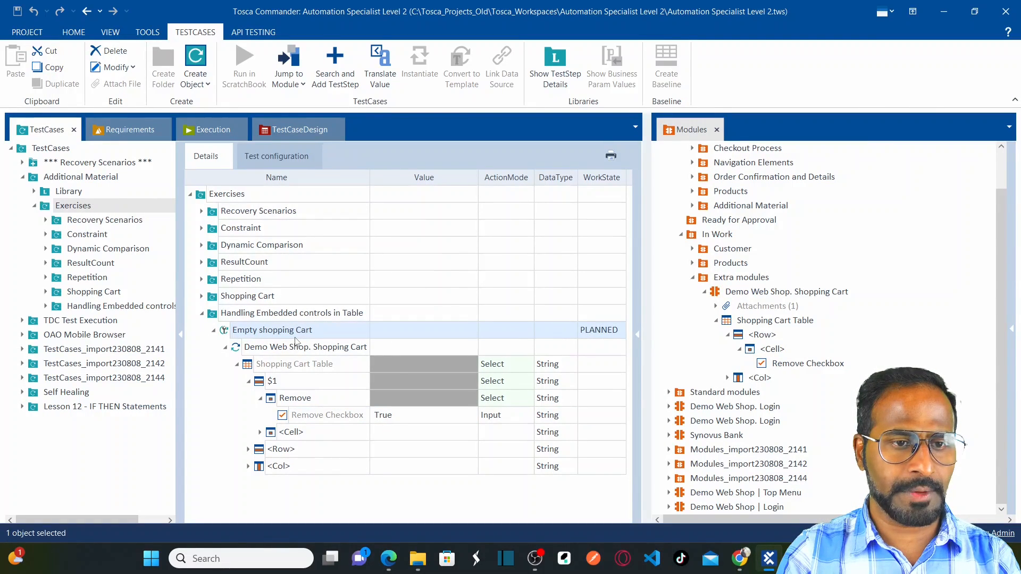
right_click(296, 332)
click(343, 359)
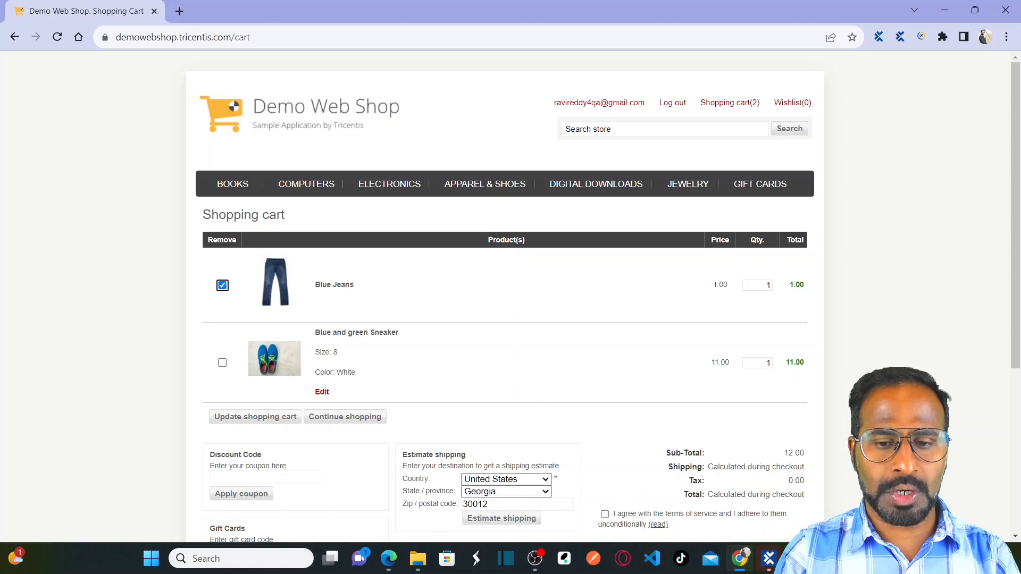
- Examine the ScratchBook results of the Shopping Cart test step down to the Remove cell, and close ScratchBook
mouse_move(768, 559)
click(723, 503)
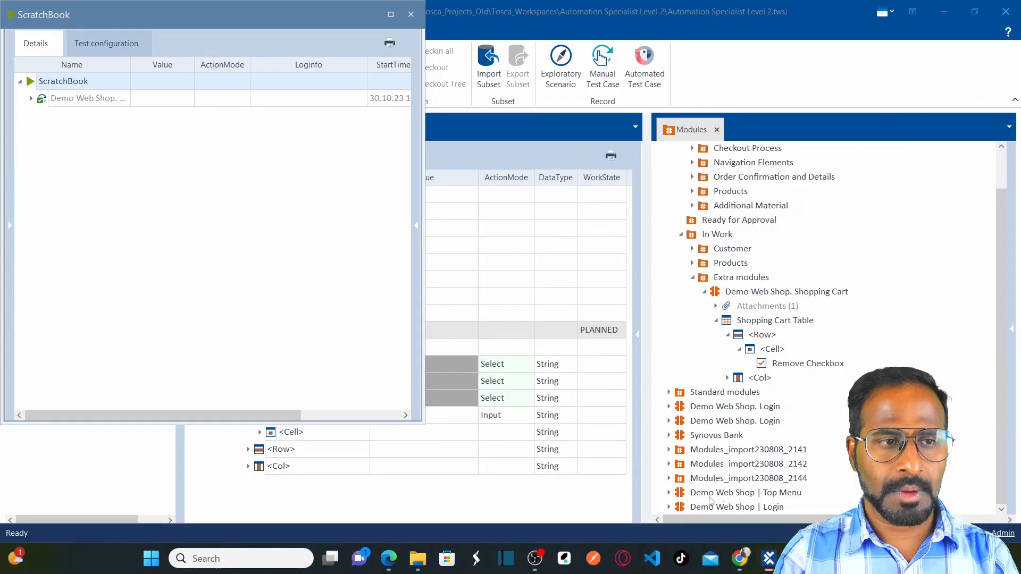
click(31, 100)
click(43, 116)
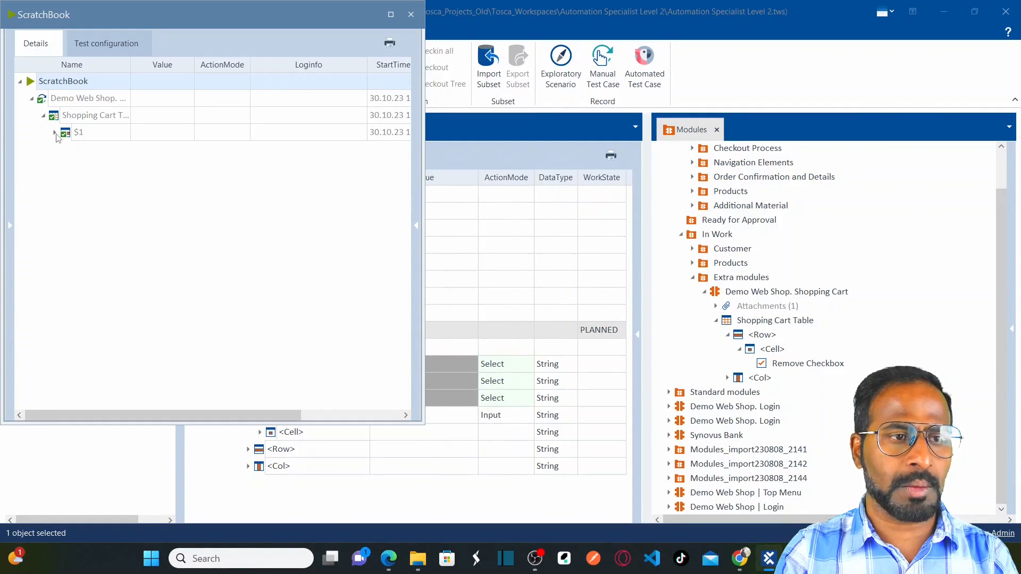
click(56, 133)
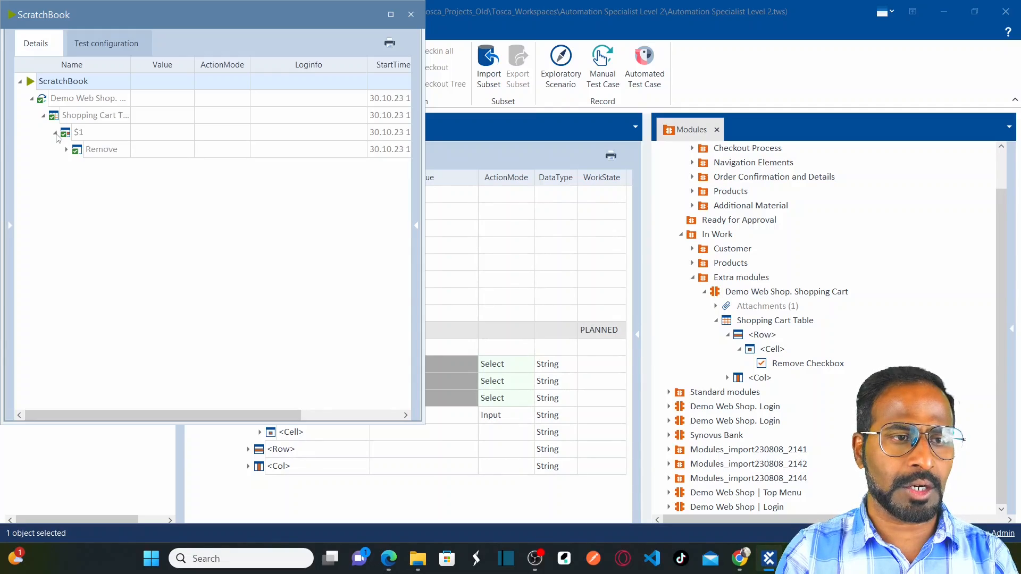
click(411, 14)
- Widen the Modules view, clear the Blue Jeans Remove checkbox on the cart page in Chrome, and return to Tosca Commander
drag(646, 290, 596, 287)
mouse_move(748, 557)
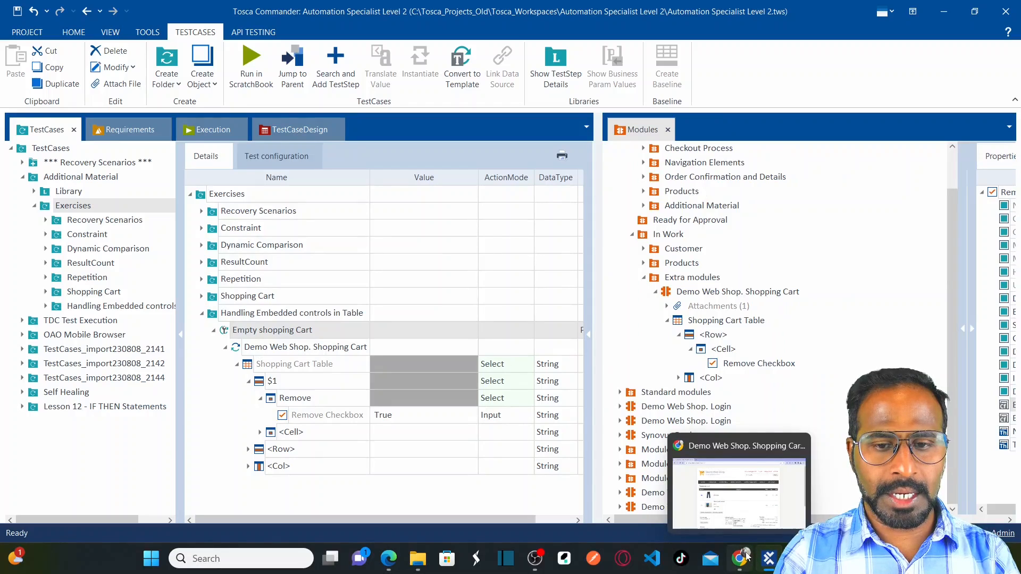
click(723, 508)
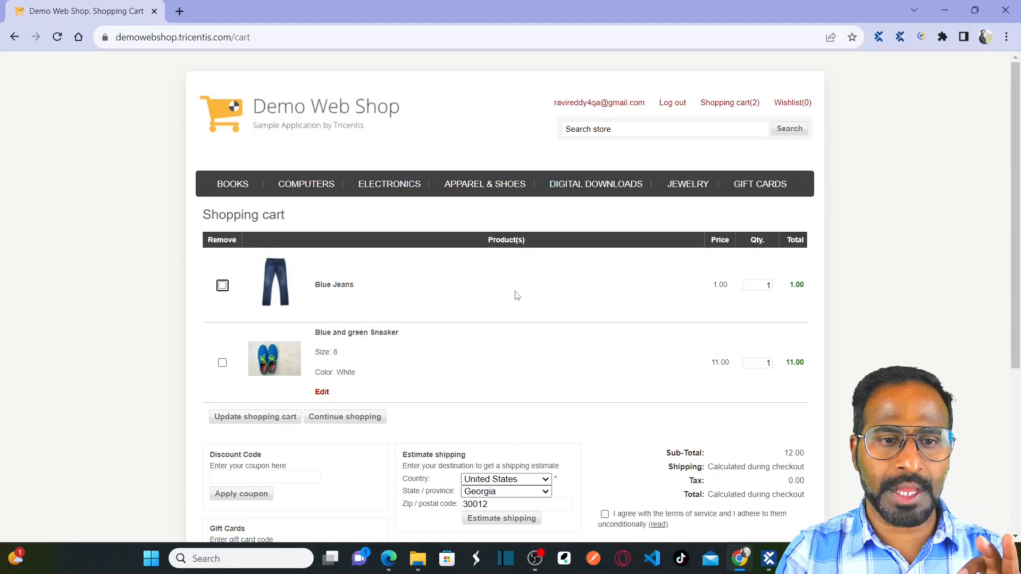
key(alt+Tab)
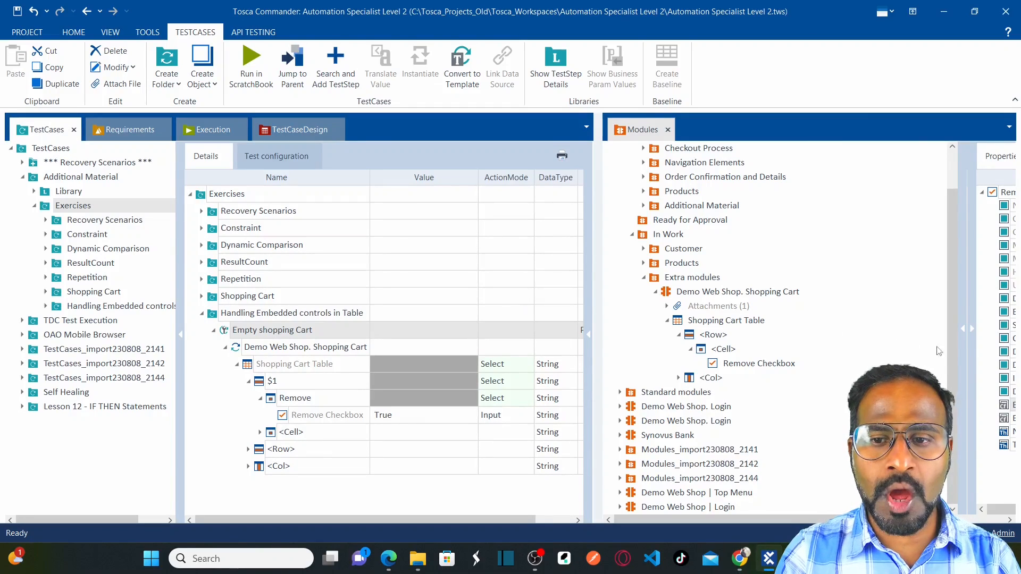
- Reveal the properties of Remove Checkbox in the Modules view and delete its Name and Tag TechnicalID parameters
click(967, 320)
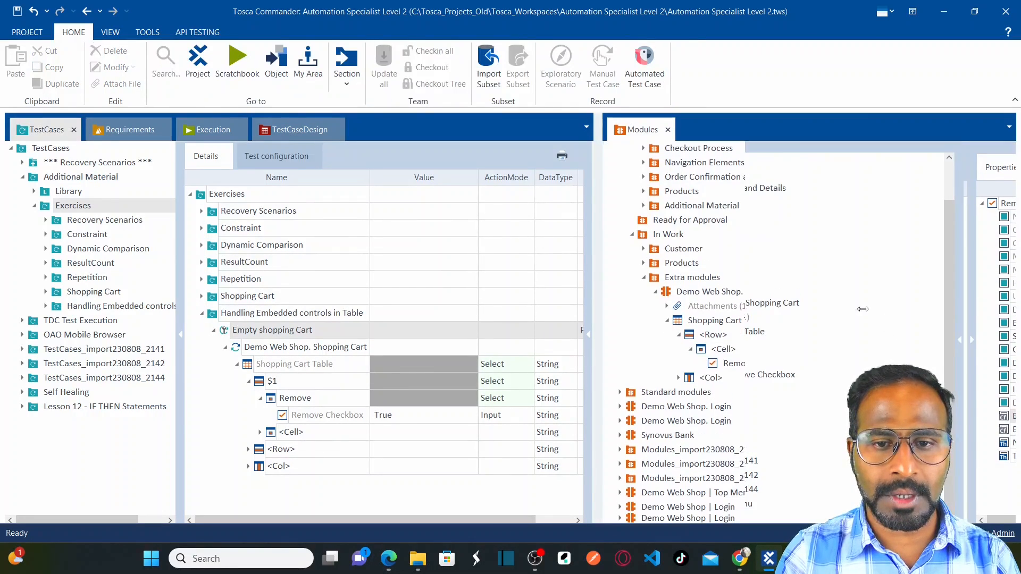
drag(967, 307, 755, 307)
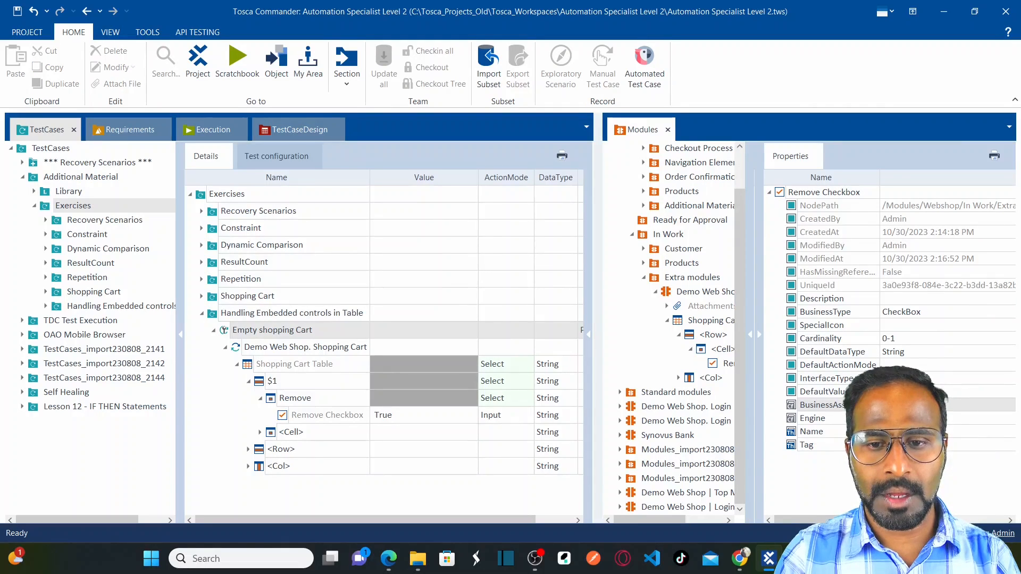
click(811, 431)
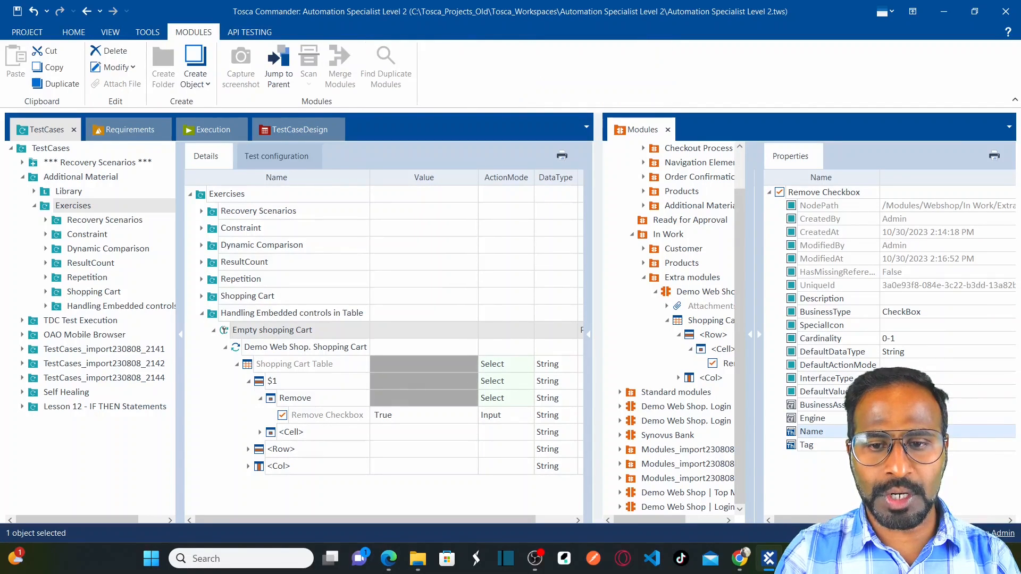
right_click(836, 426)
click(862, 387)
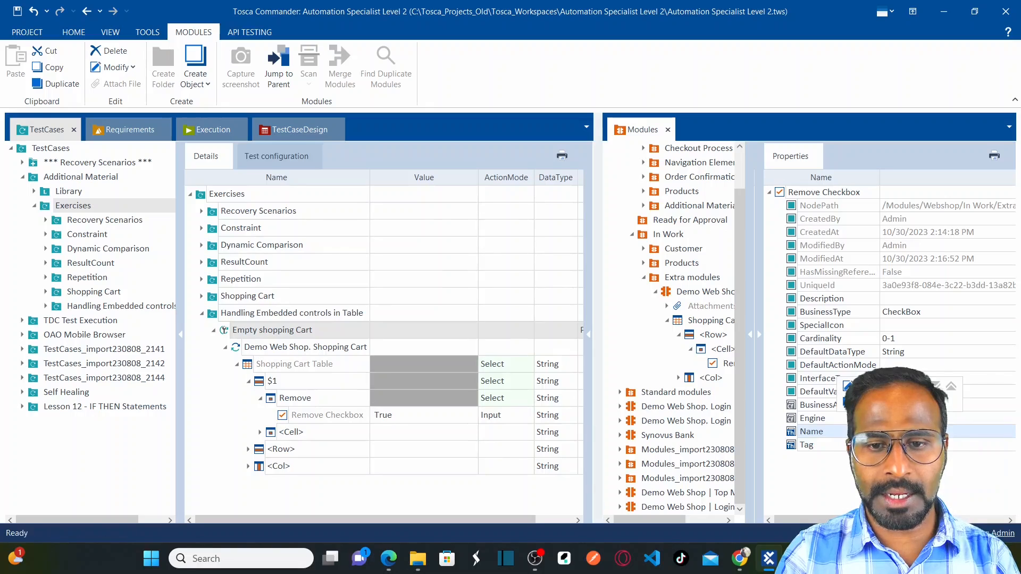
right_click(831, 432)
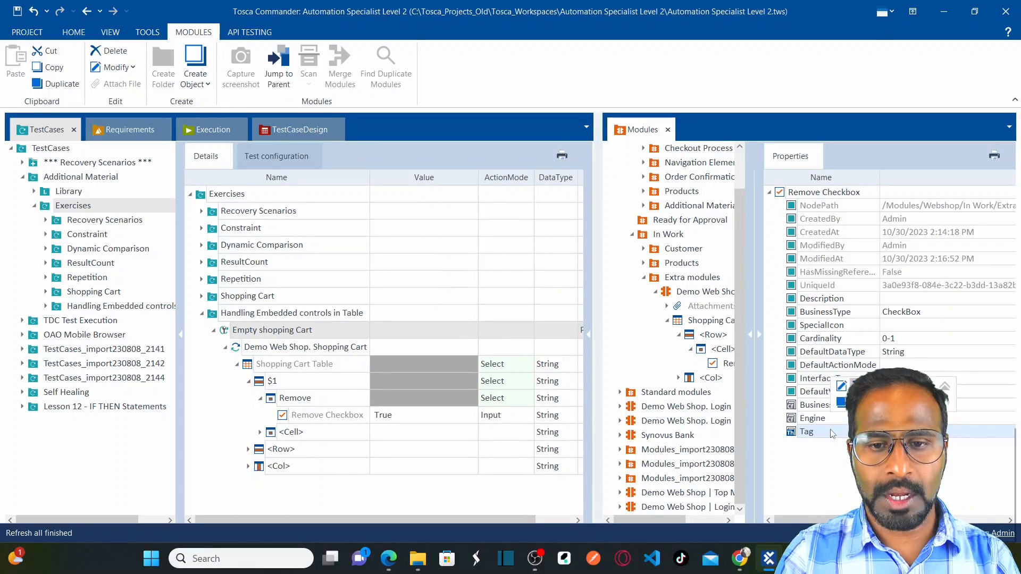
click(858, 386)
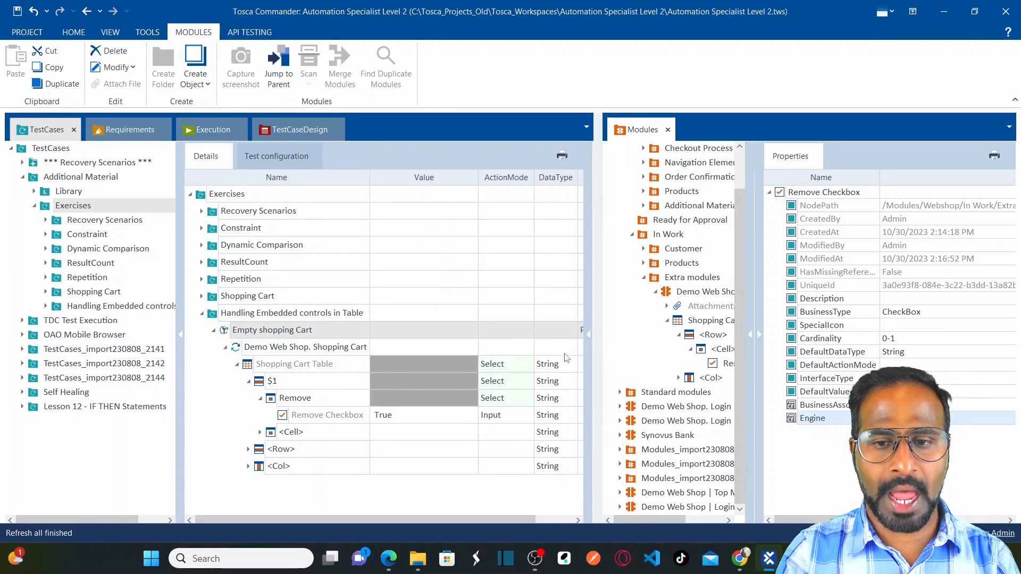
- Save the workspace, review the remaining property values of Remove Checkbox, and glance at the shopping cart page in Chrome before returning to Tosca Commander
click(18, 11)
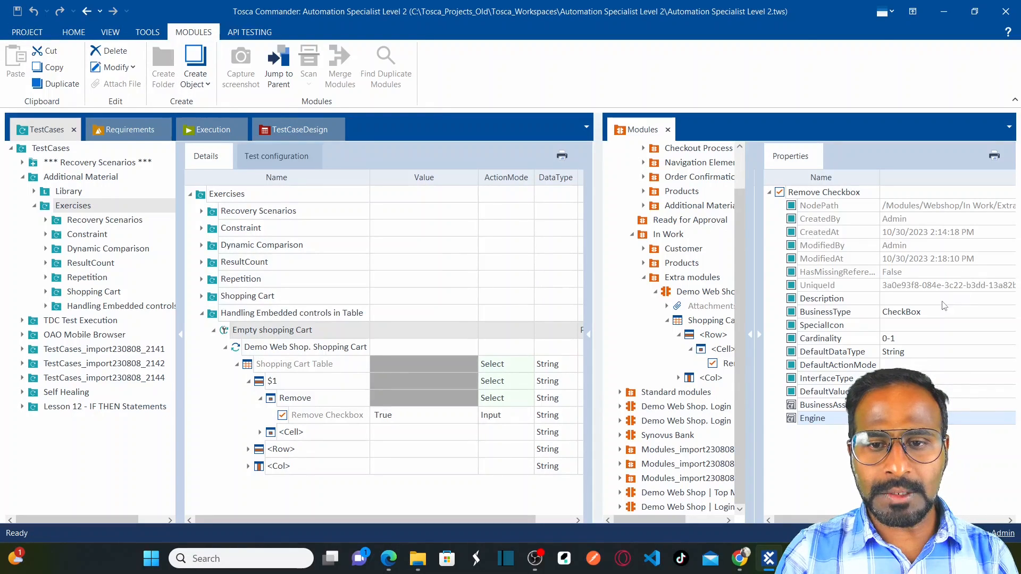
click(935, 317)
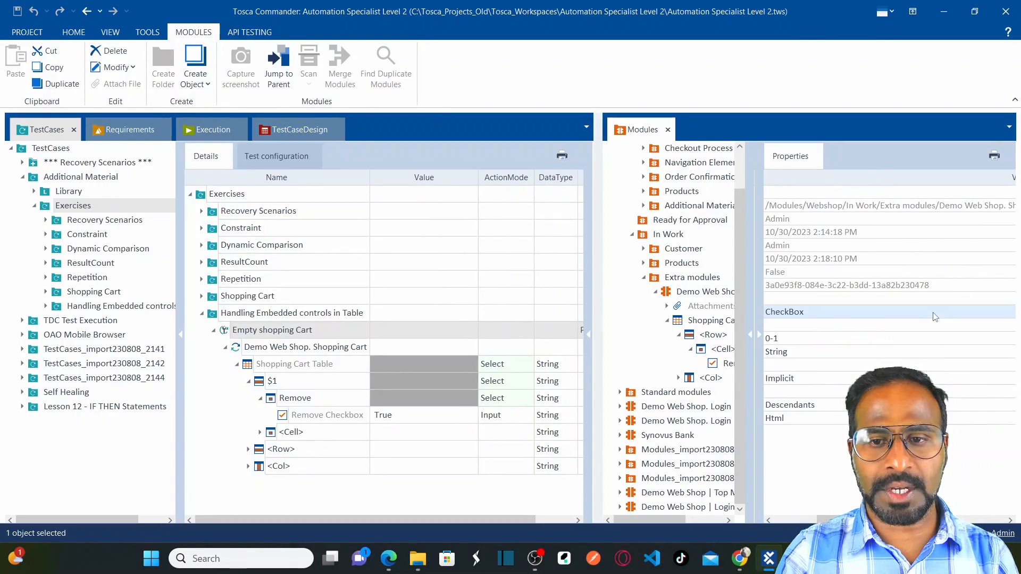
click(779, 518)
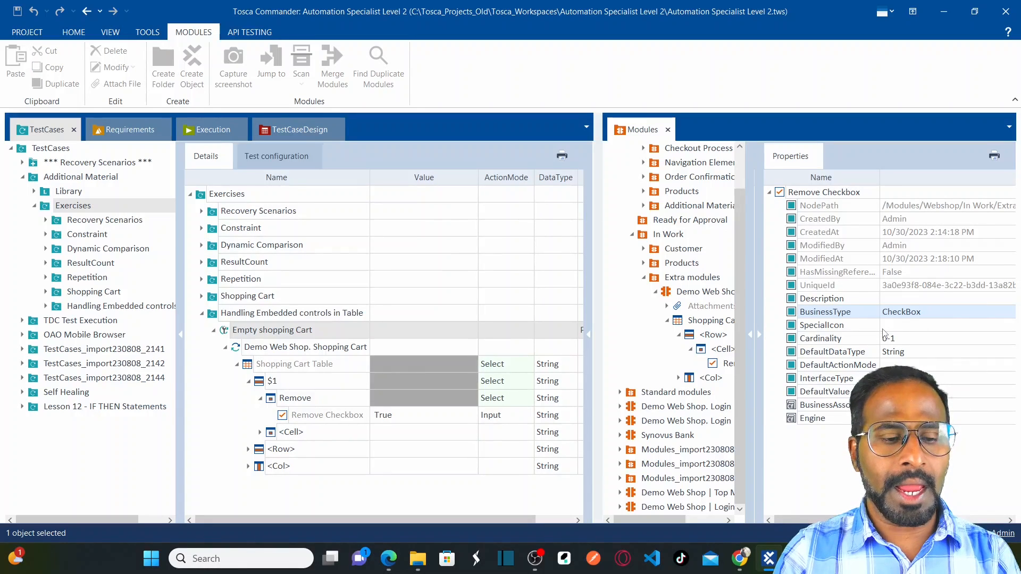
key(alt+Tab)
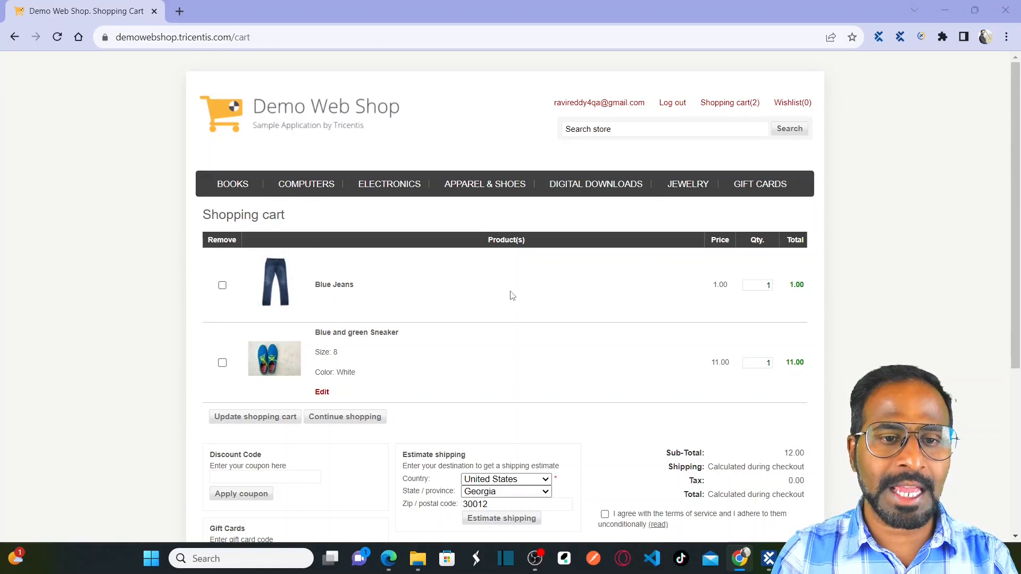
key(alt+Tab)
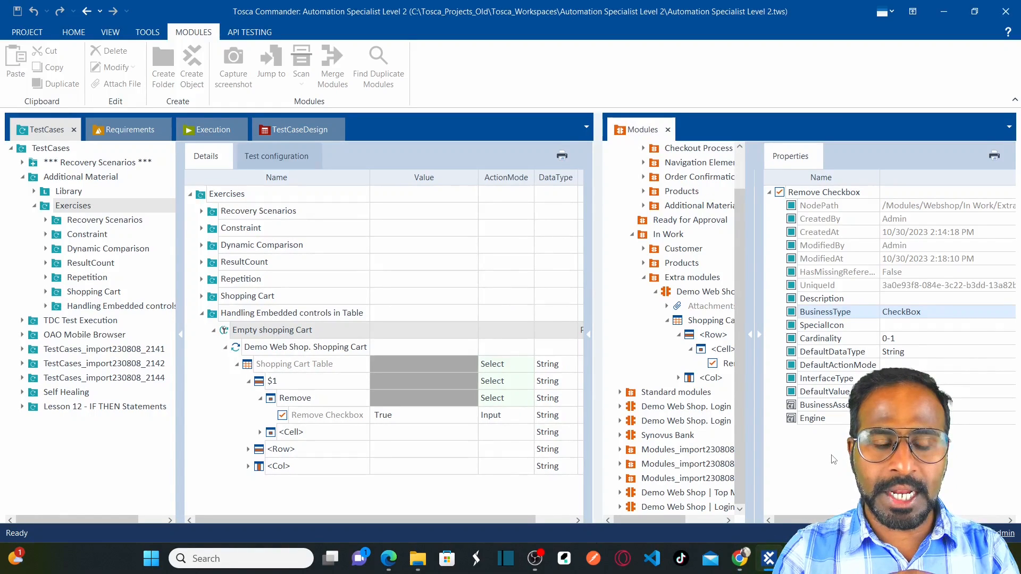
- Set the row of the Shopping Cart Table in the Empty shopping Cart test case to $2
click(246, 319)
click(251, 335)
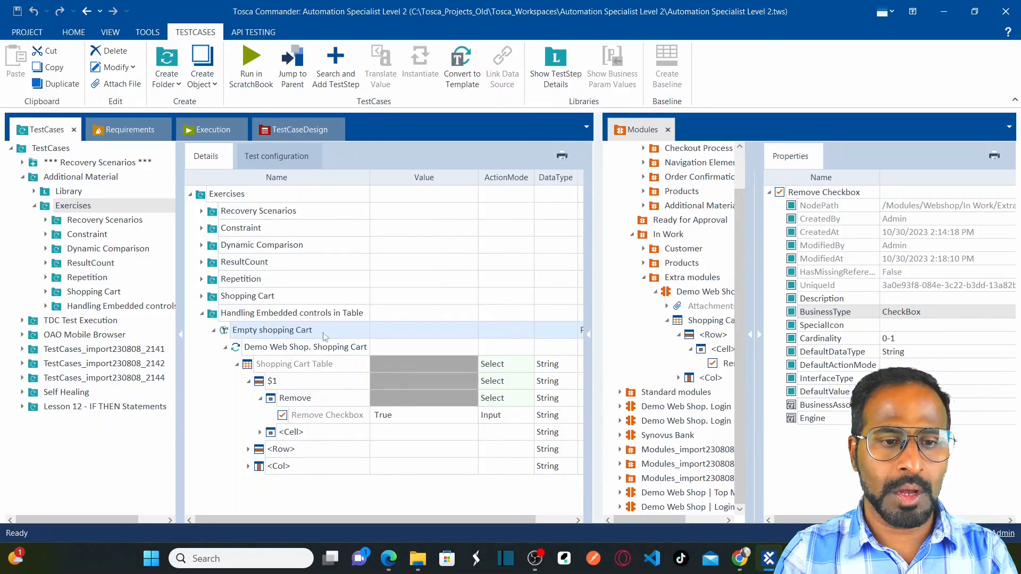
click(355, 416)
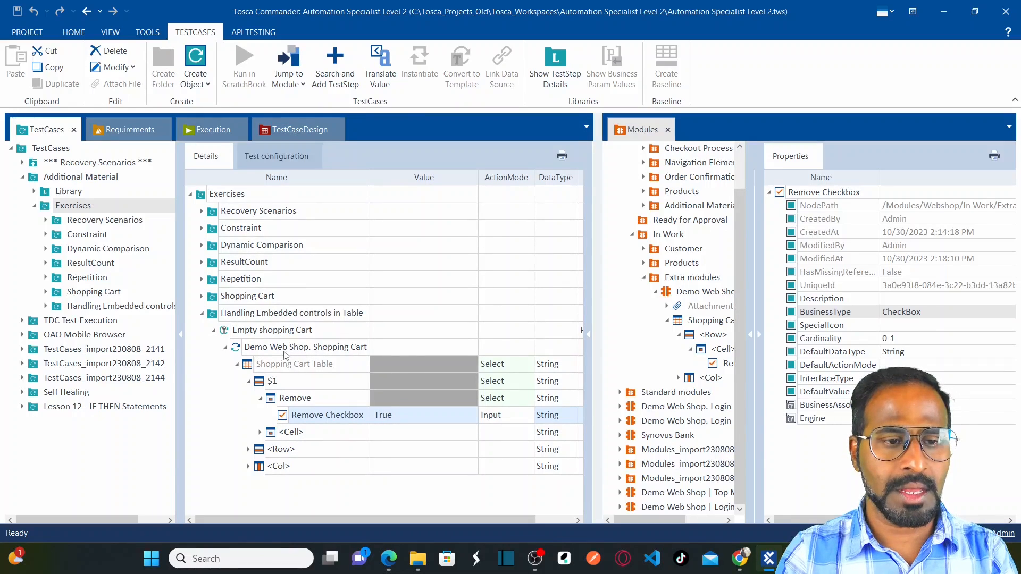
click(268, 336)
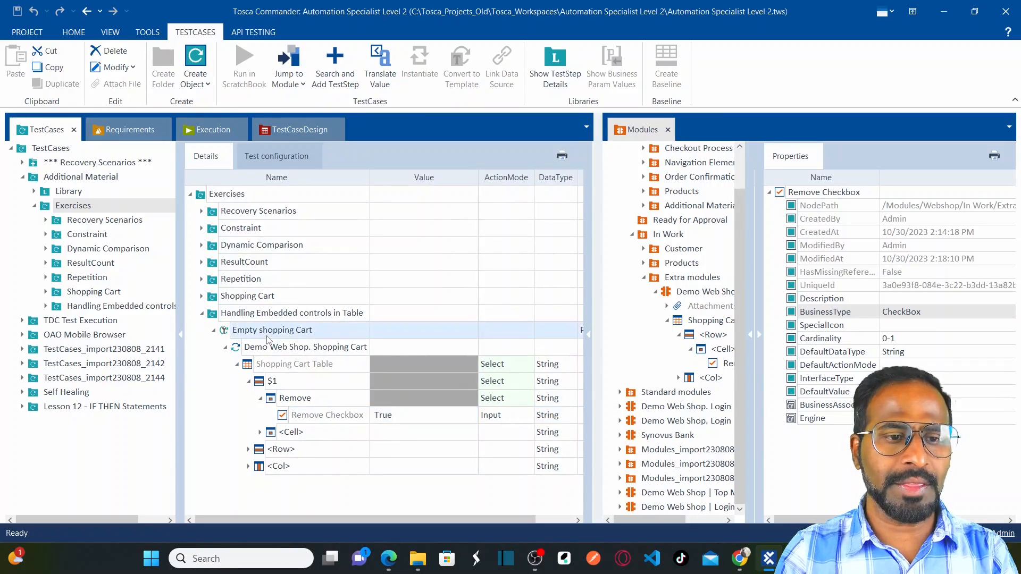
click(296, 387)
click(296, 387)
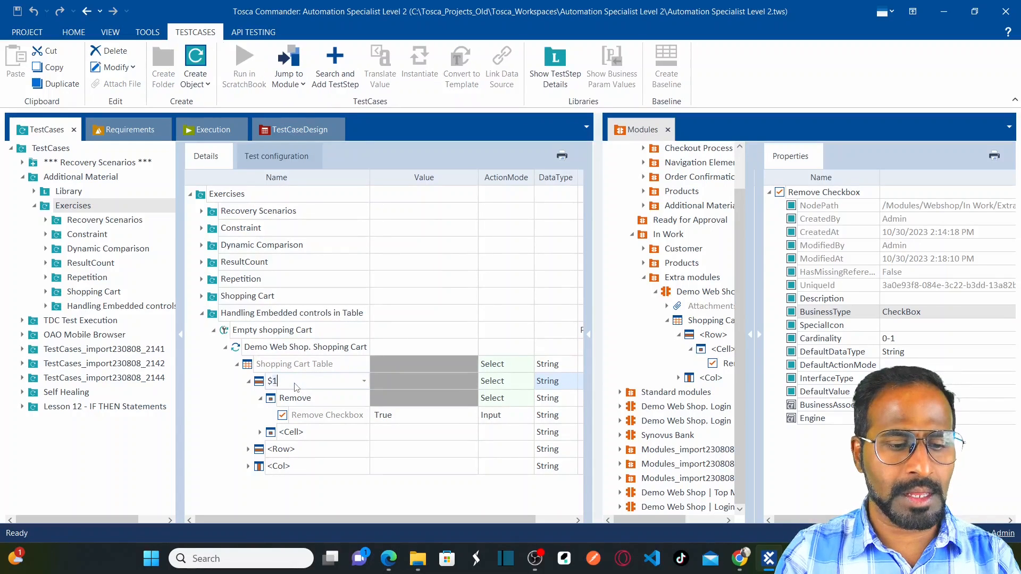
key(Return)
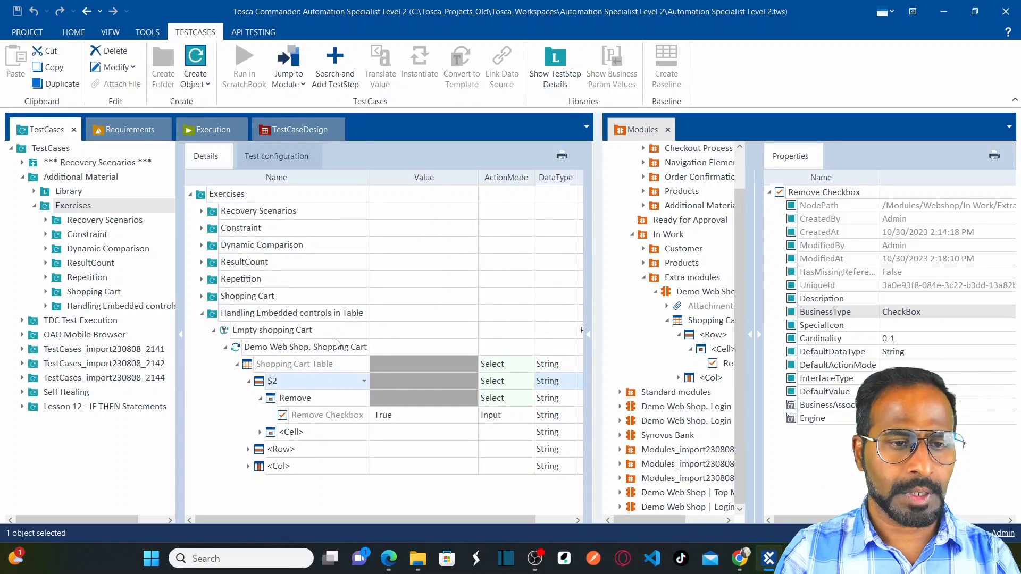
- Check the cart page in Chrome, return to Tosca Commander and run the Demo Web Shop. Shopping Cart test step in ScratchBook
click(410, 349)
key(alt+Tab)
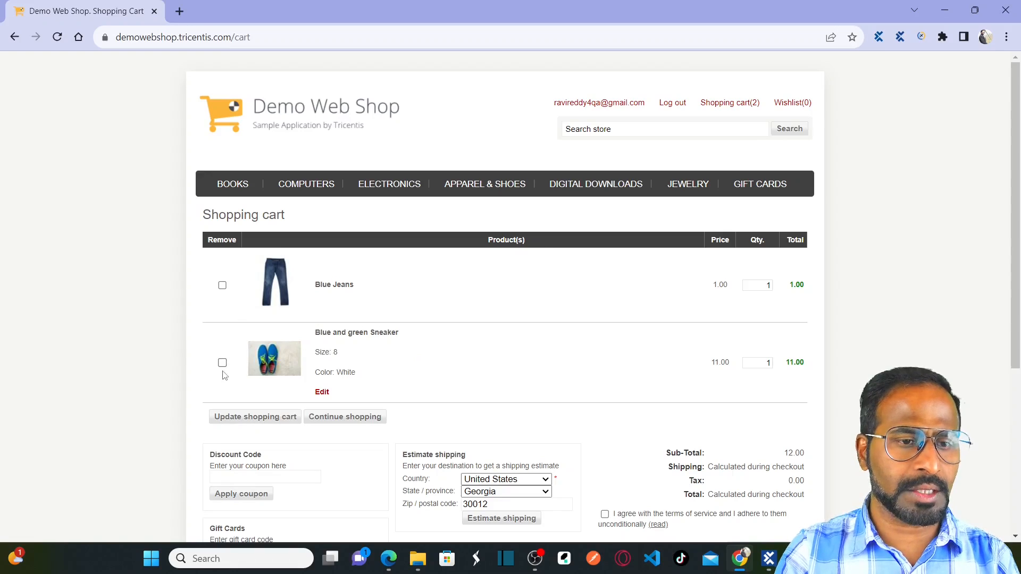
key(alt+Tab)
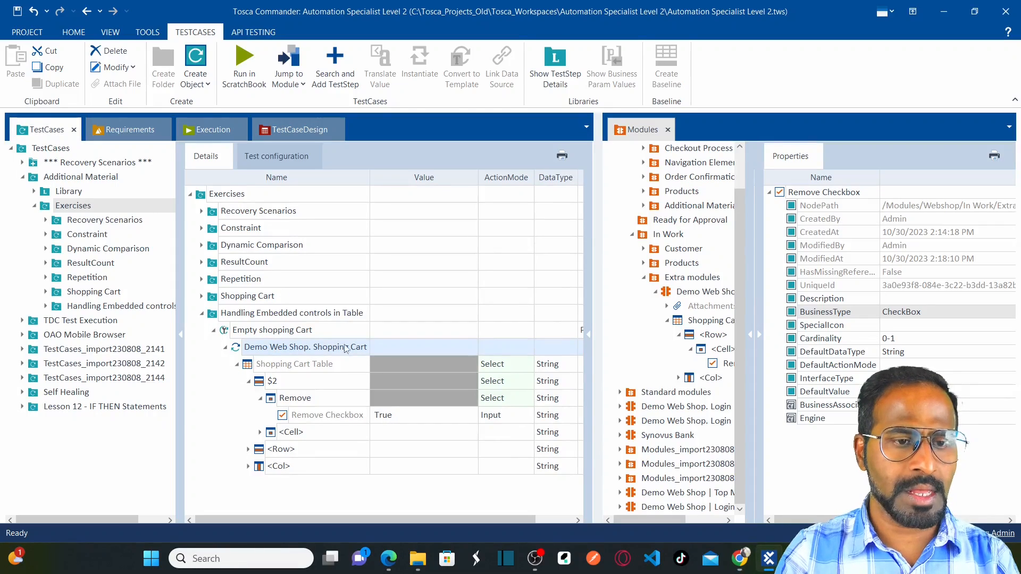
right_click(274, 351)
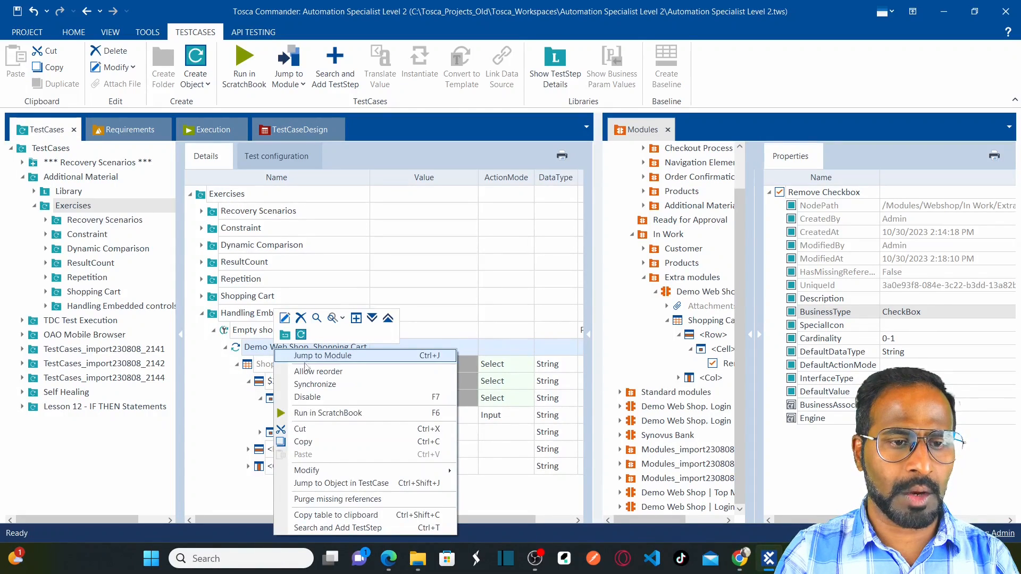
click(311, 412)
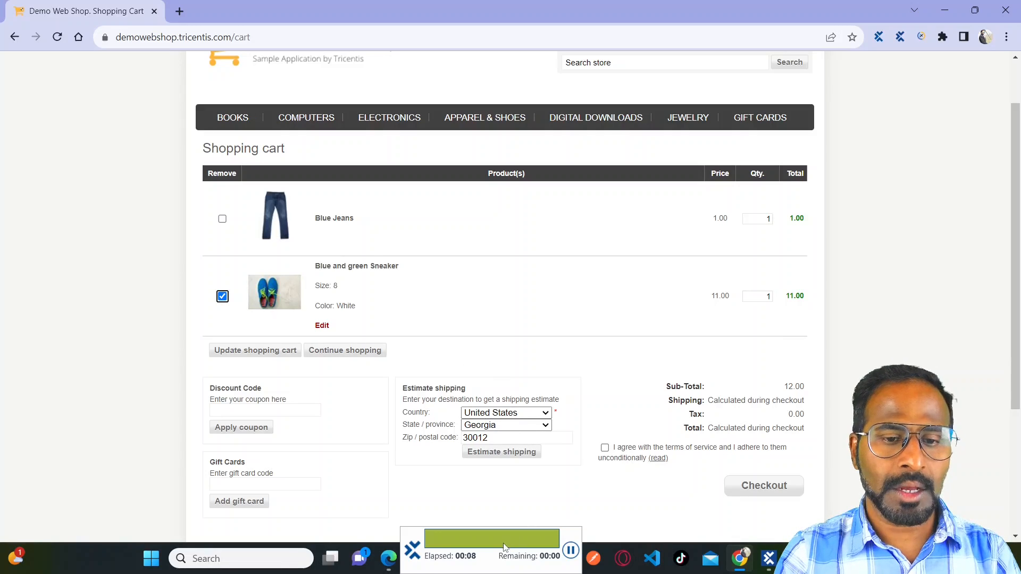
- Return to Tosca Commander, examine the ScratchBook results of the $2 row down to the Remove cell, and close ScratchBook
mouse_move(768, 559)
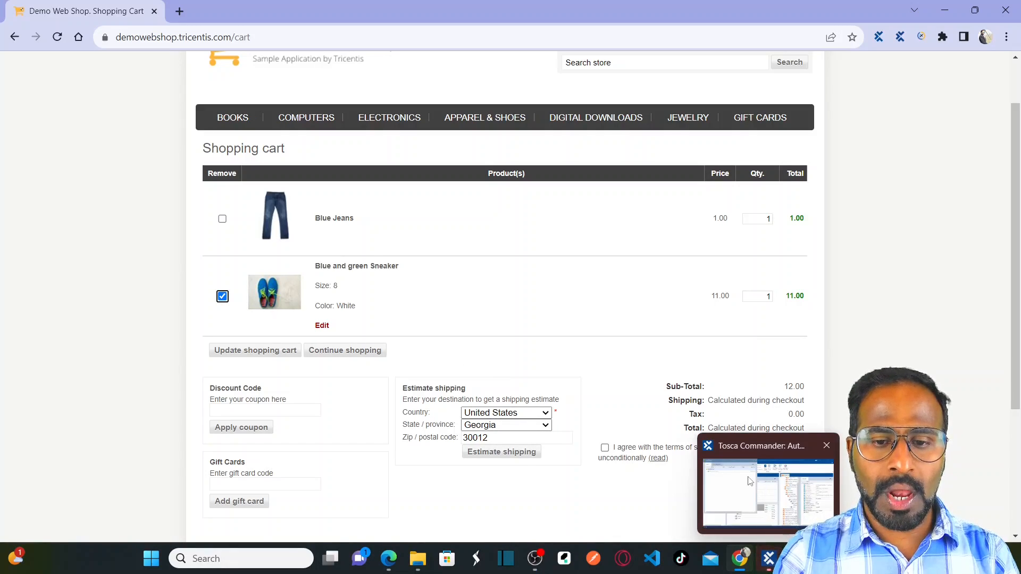
click(750, 482)
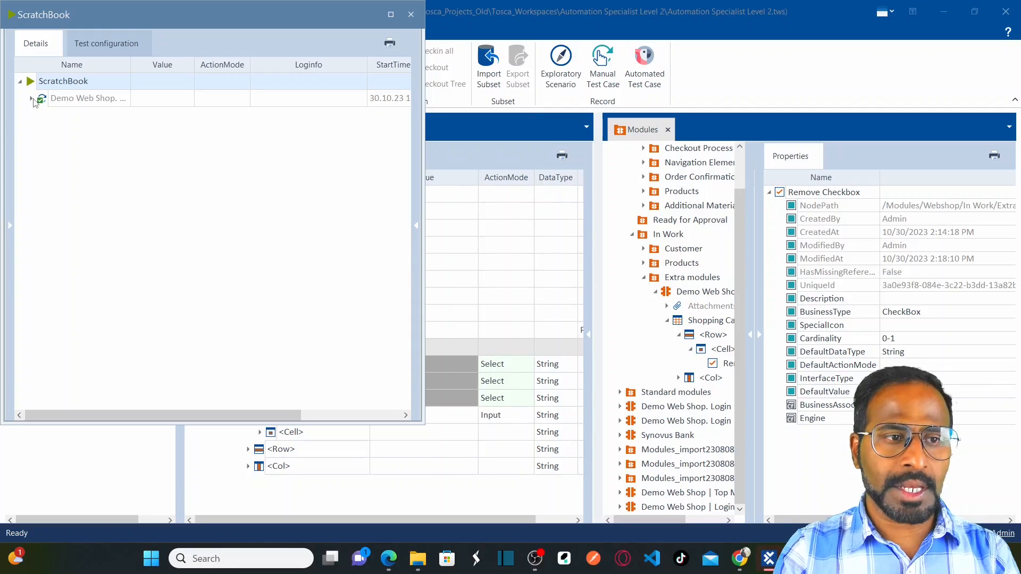
click(31, 99)
click(44, 116)
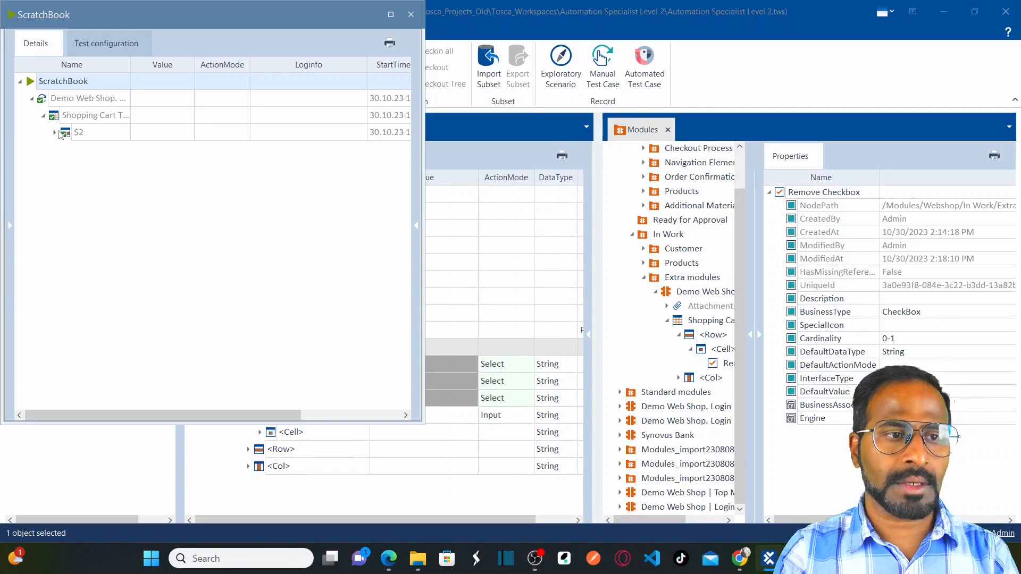
click(55, 133)
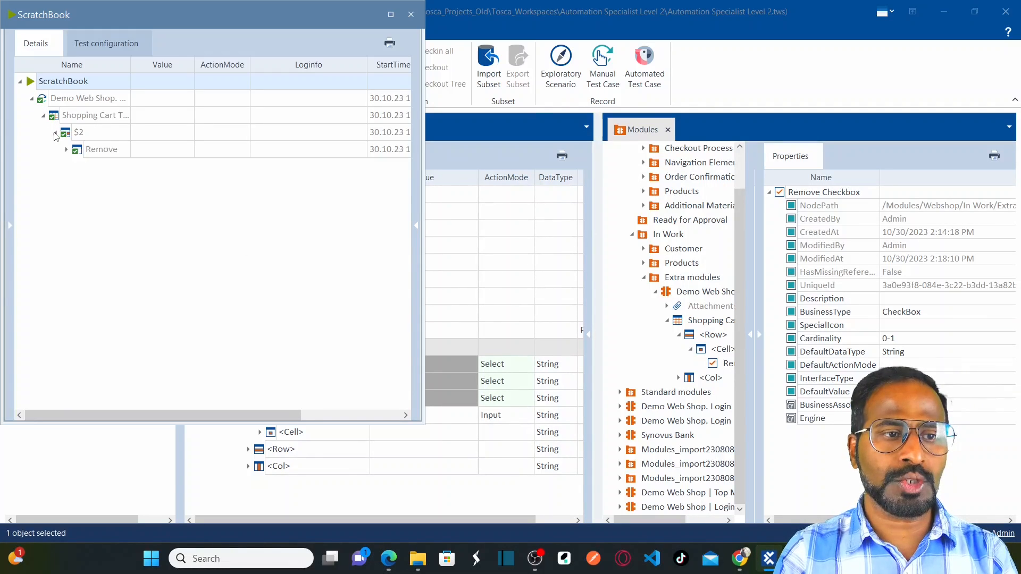
click(410, 14)
- Switch to the cart page in Chrome, clear the Blue and green Sneaker's Remove checkbox, and inspect the Qty. fields of both products
mouse_move(746, 554)
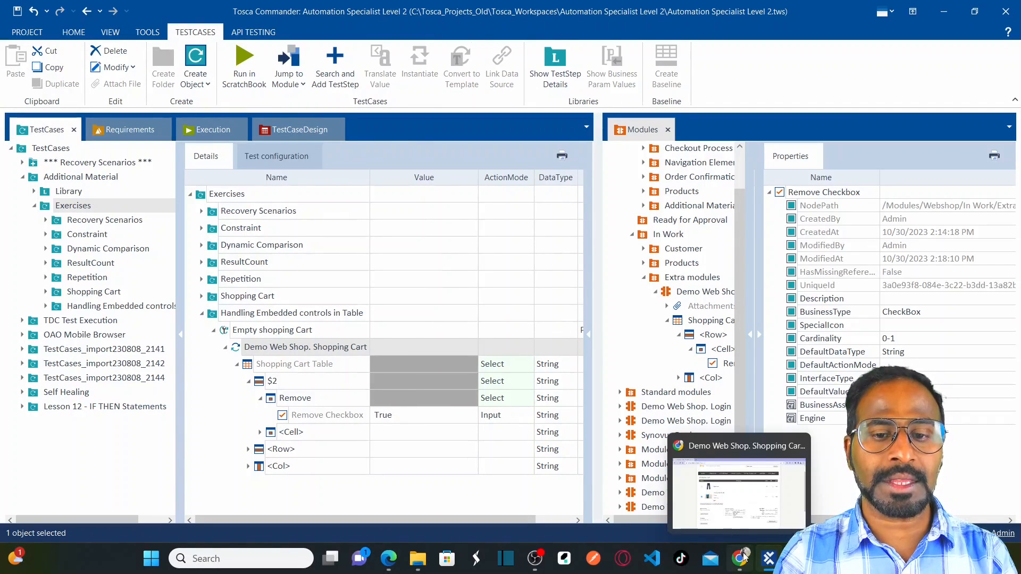
click(736, 500)
click(765, 214)
click(768, 296)
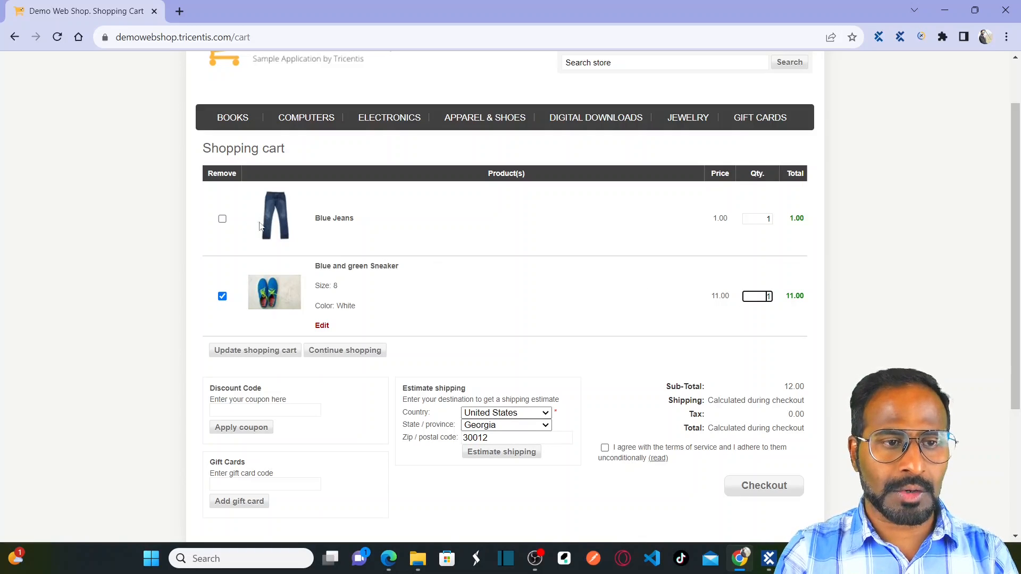
click(223, 296)
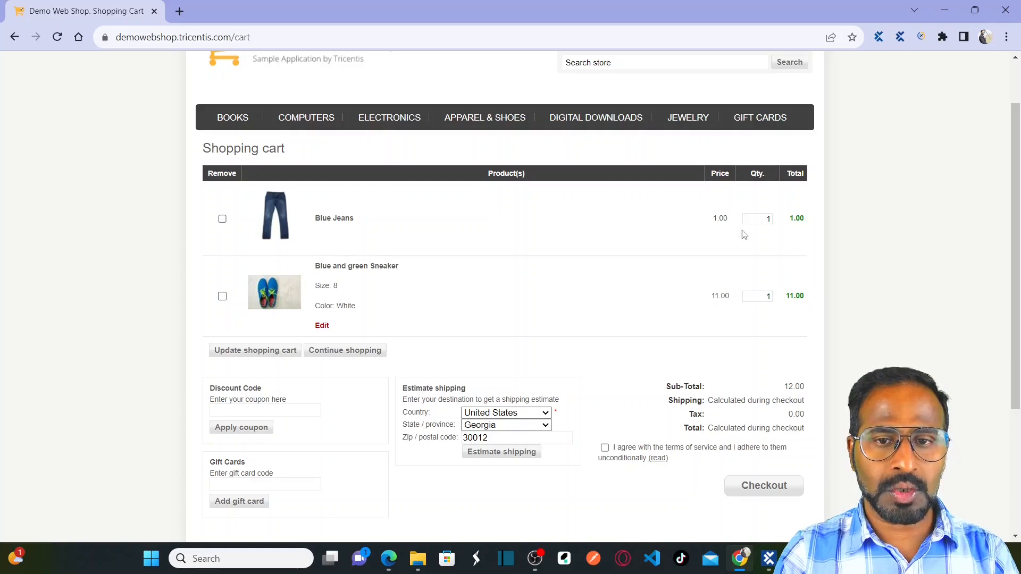
click(761, 220)
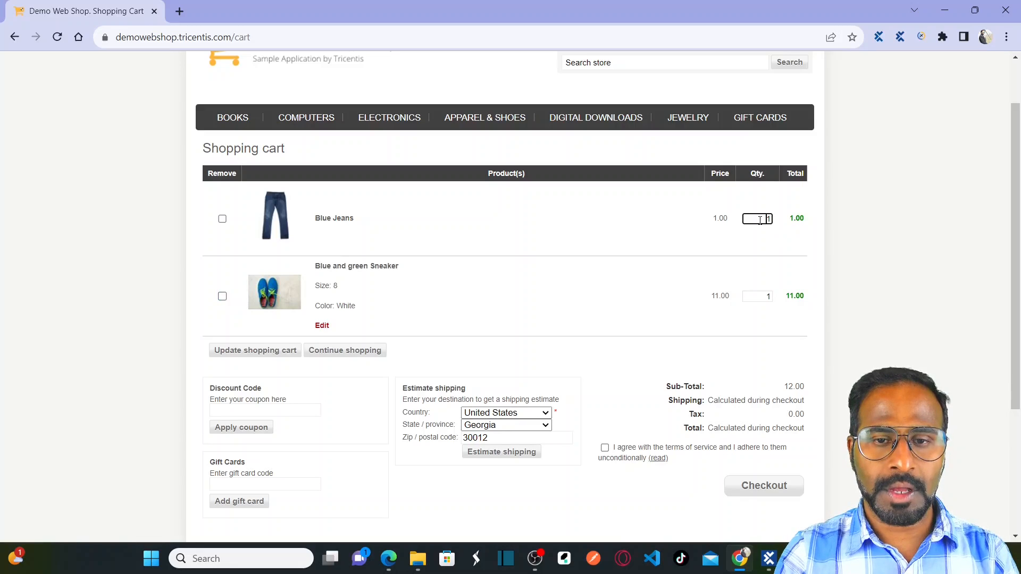
click(766, 293)
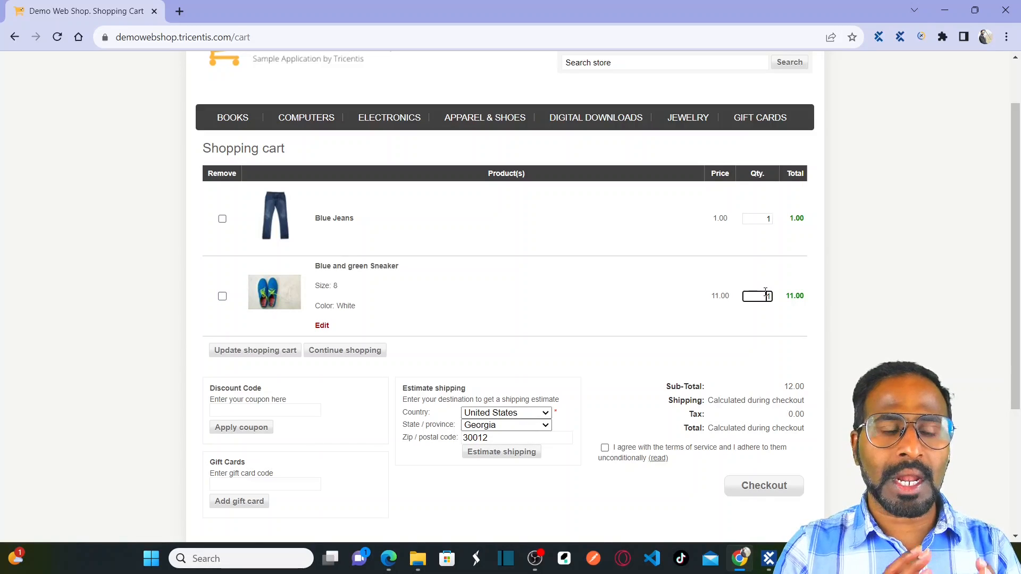